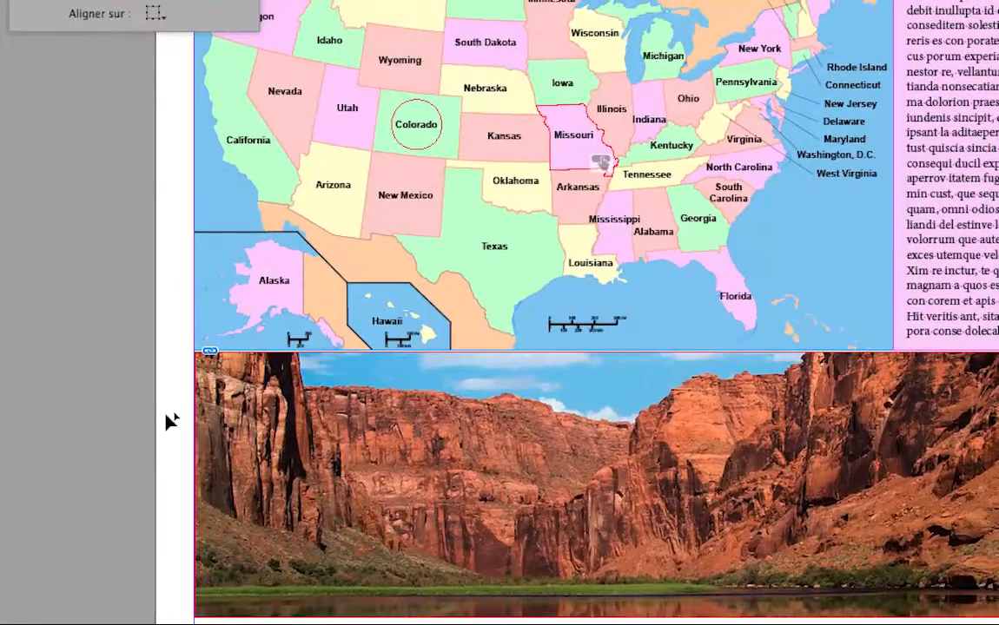
- Select the three stacked Colorado photos beneath the map with a selection marquee
left_click_drag(165, 415, 316, 539)
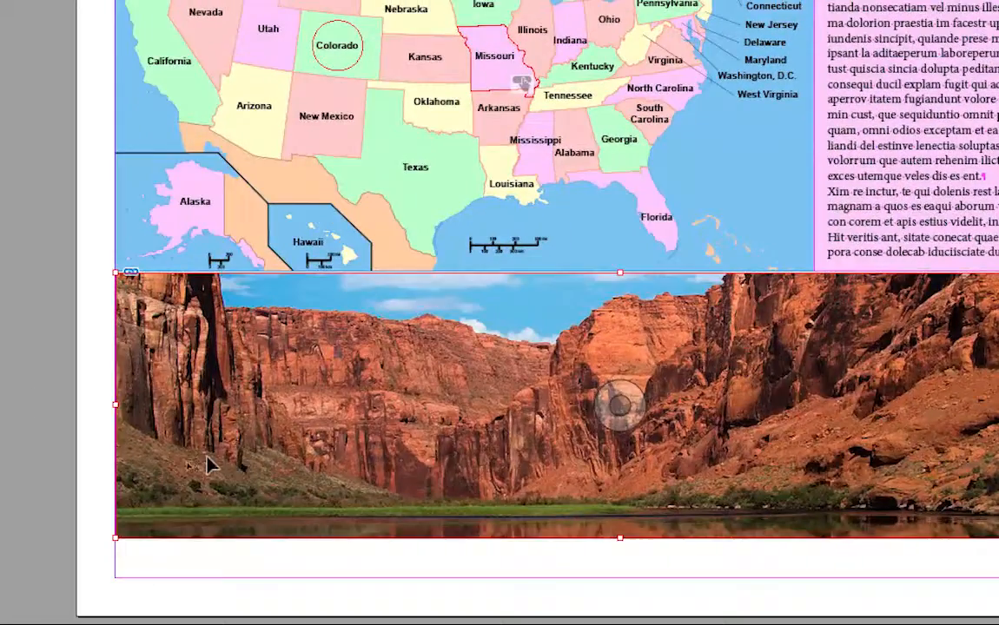
left_click_drag(85, 406, 195, 533)
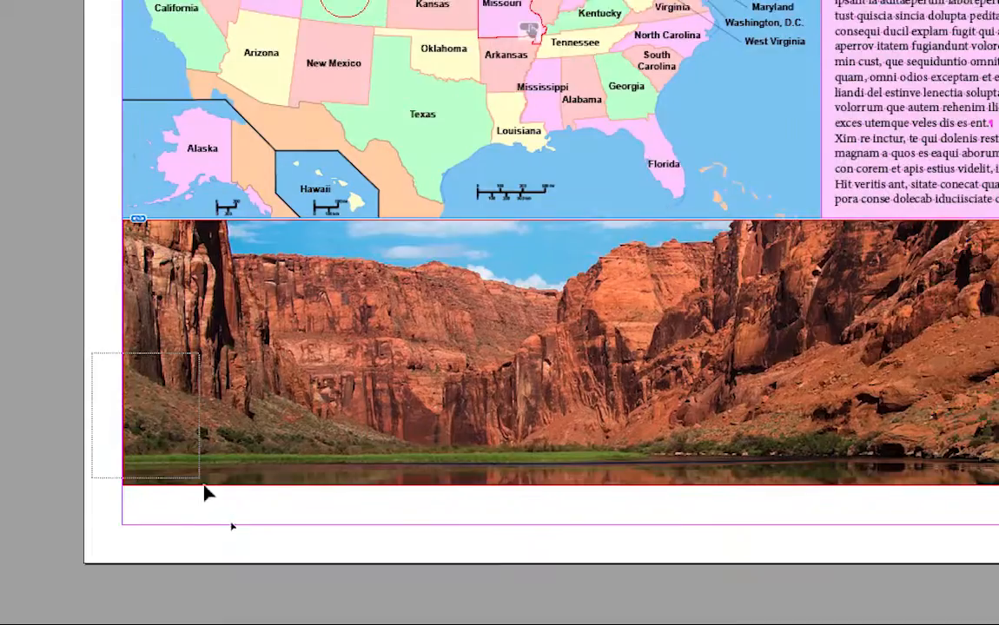
mouse_move(207, 493)
left_mouse_down()
mouse_move(213, 504)
mouse_move(205, 499)
left_mouse_up()
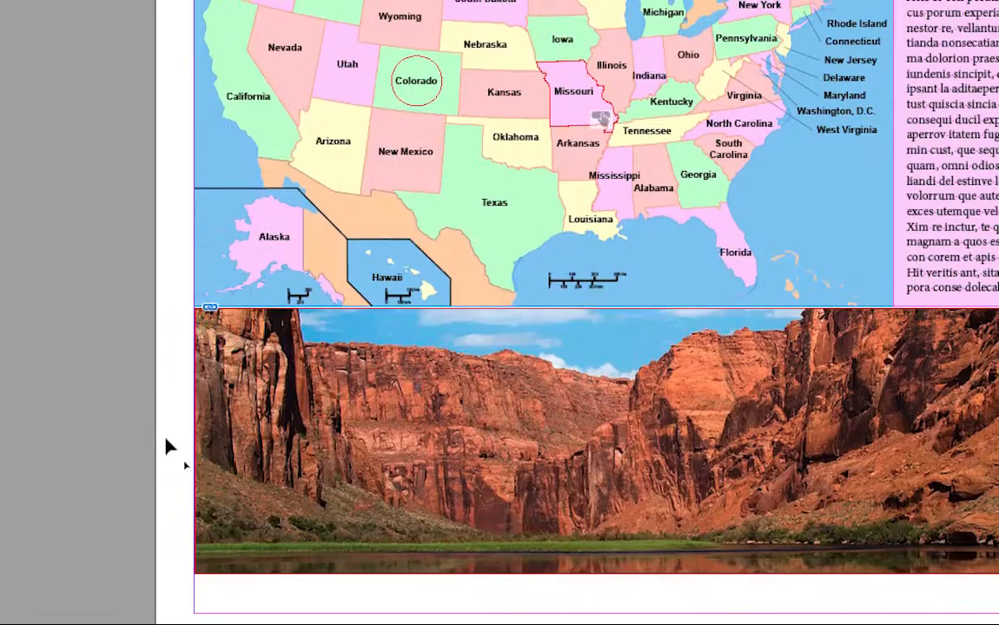
left_click_drag(169, 448, 316, 618)
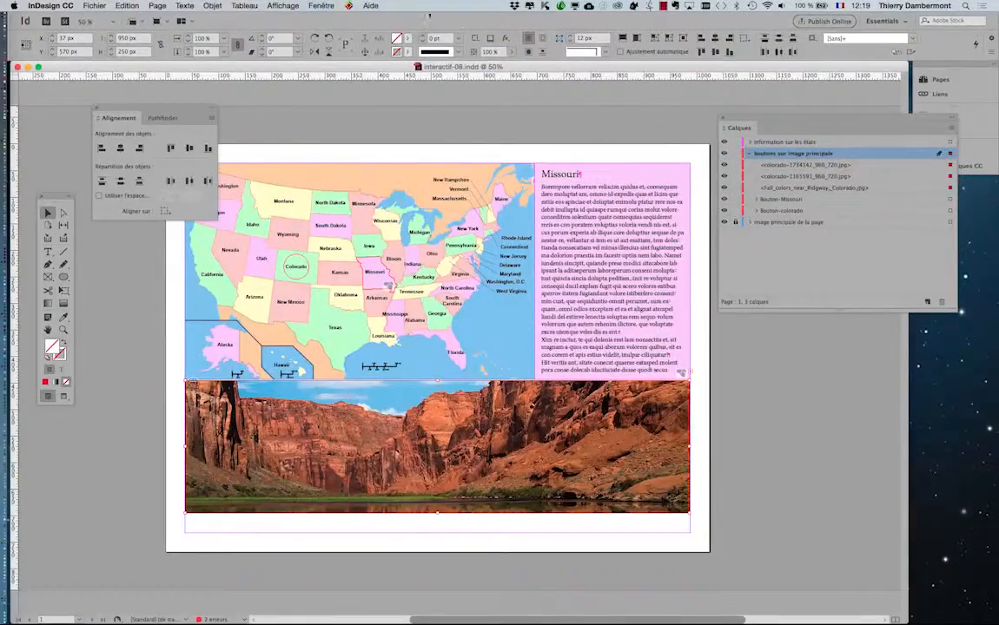
- Display the object states (Etats d'objet) settings for the selected photos
left_click(320, 5)
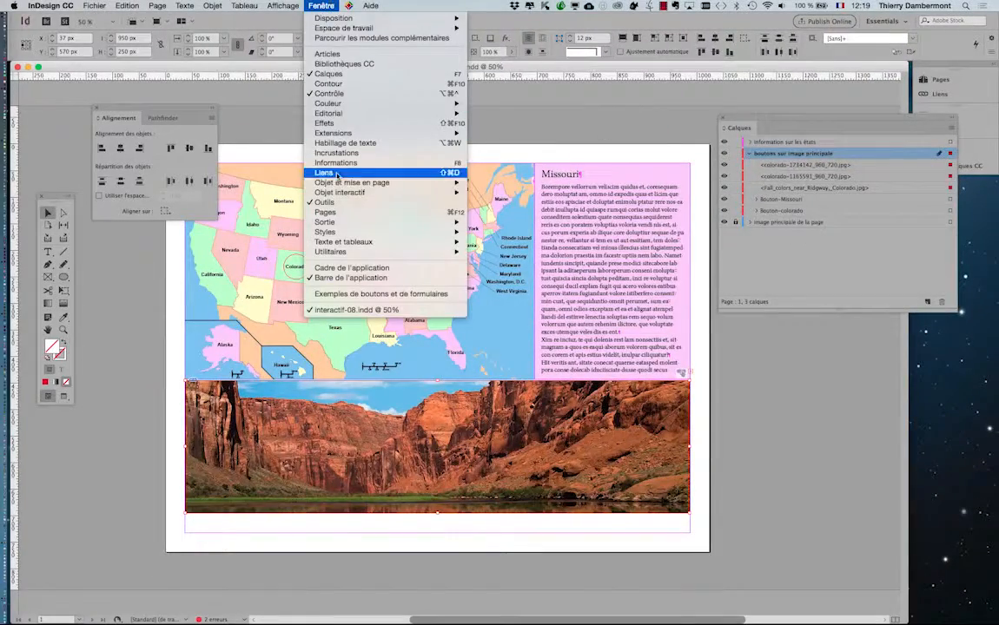
mouse_move(340, 193)
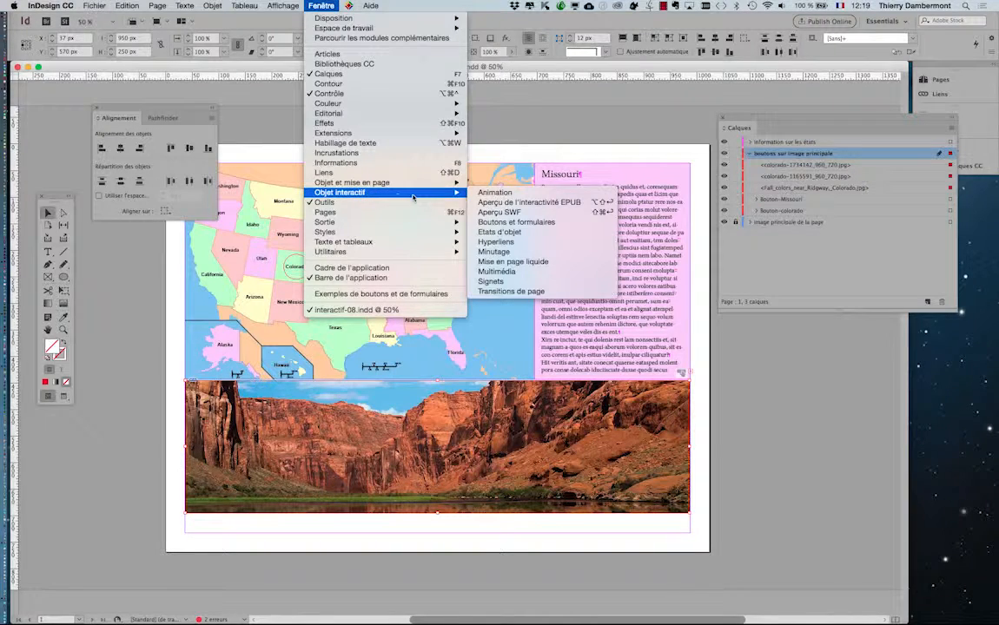
left_click(561, 272)
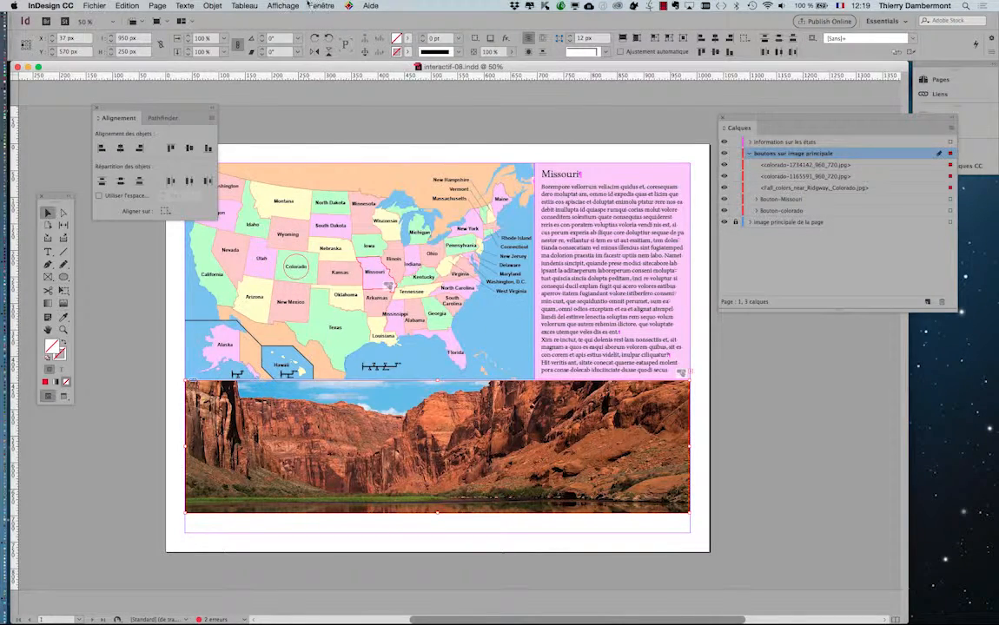
left_click(320, 5)
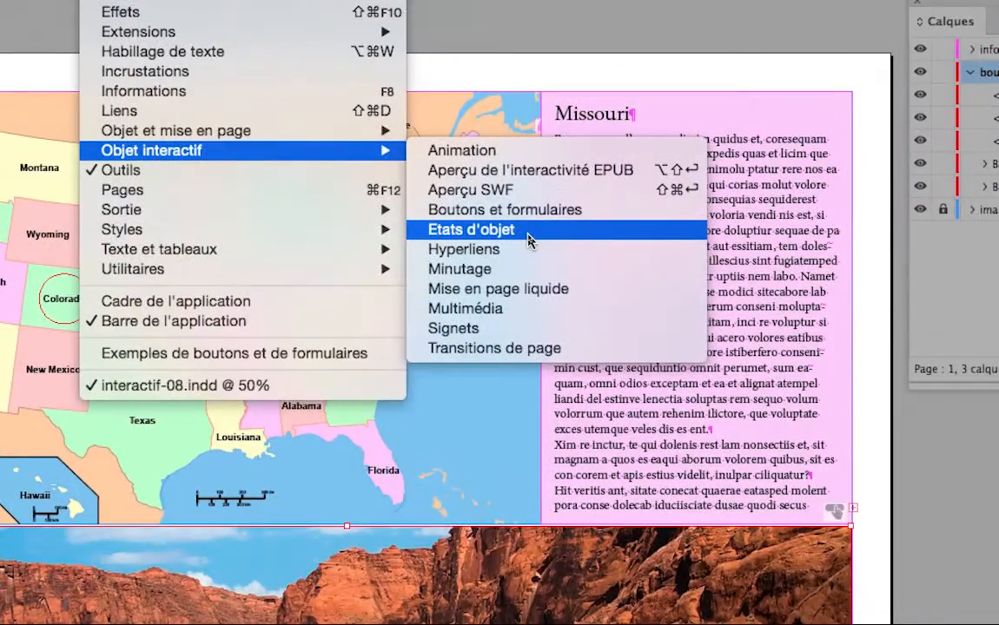
left_click(528, 241)
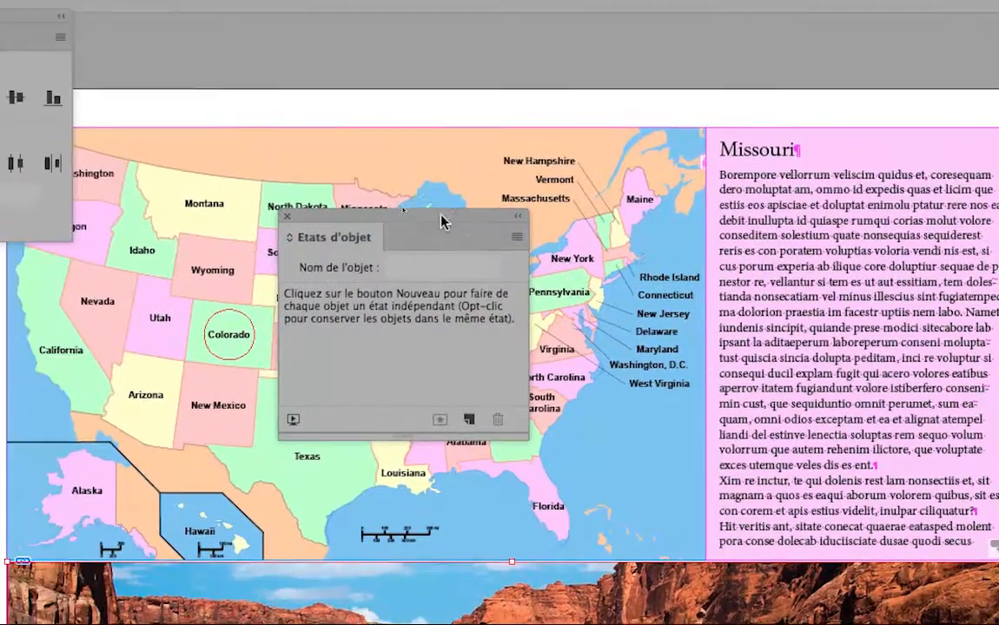
- Enlarge the object states window and convert the selected photos into a multi-state object with one state per photo
left_click_drag(441, 215, 574, 33)
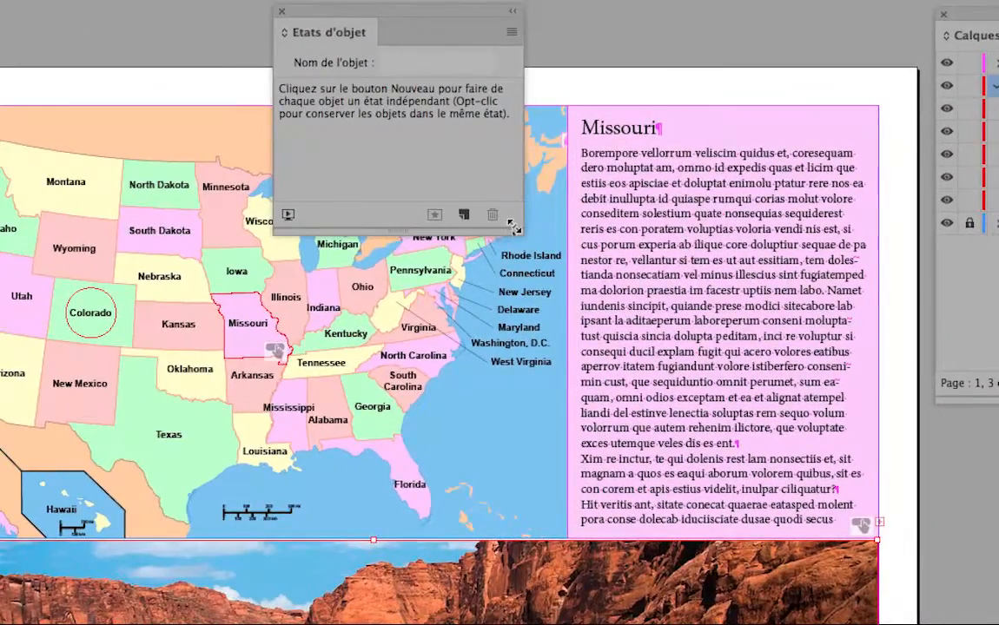
left_click_drag(515, 227, 658, 473)
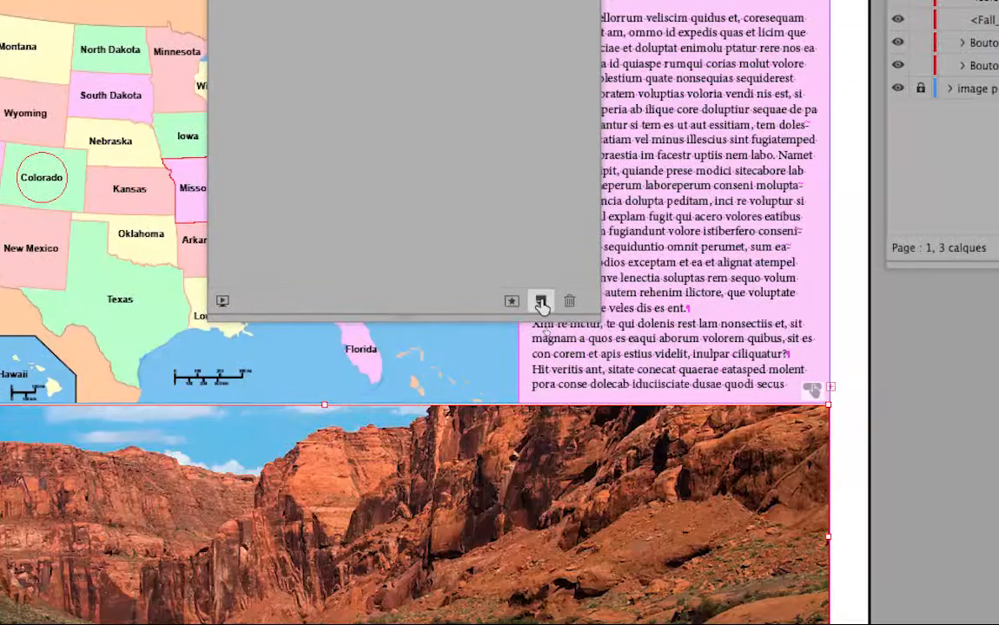
left_click(716, 471)
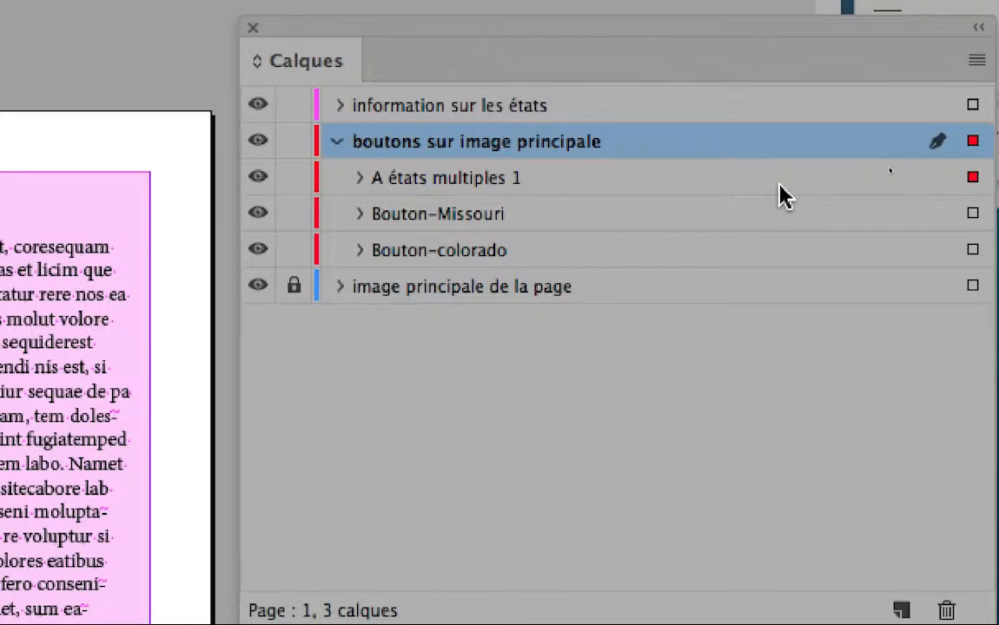
- Expand the multi-state object within the "boutons sur image principale" layer to examine the state it contains
left_click(780, 184)
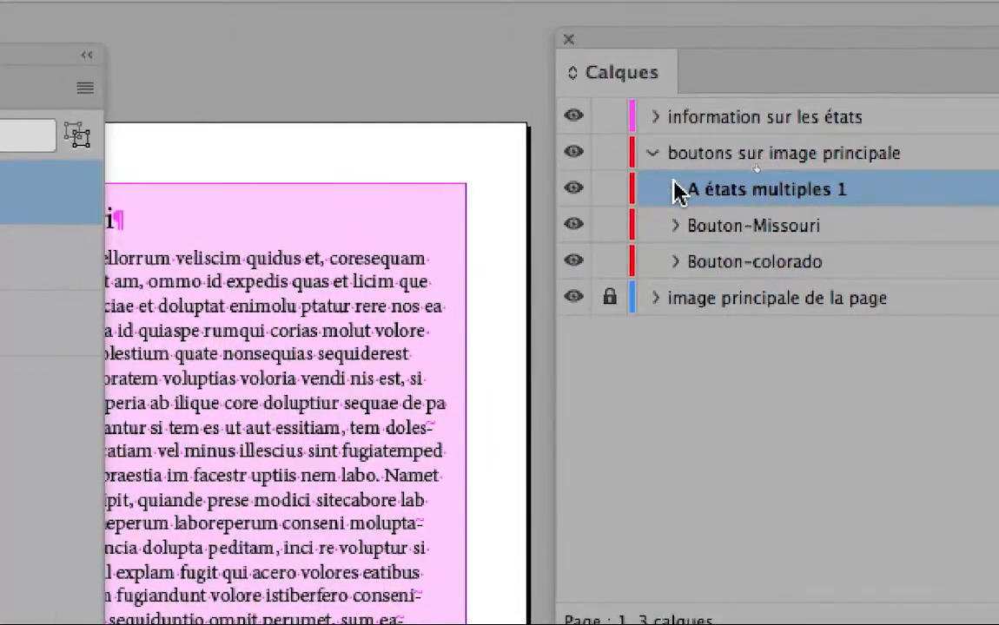
left_click(678, 189)
left_click(692, 226)
left_click(692, 226)
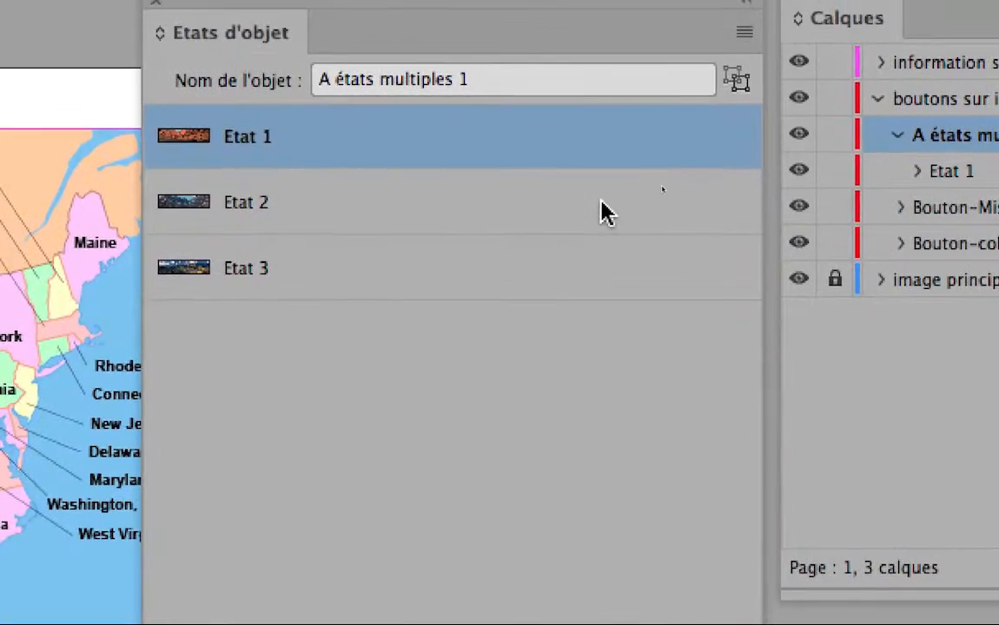
- Preview Etat 2 and Etat 3 of the multi-state object, and return to Etat 1
left_click(583, 367)
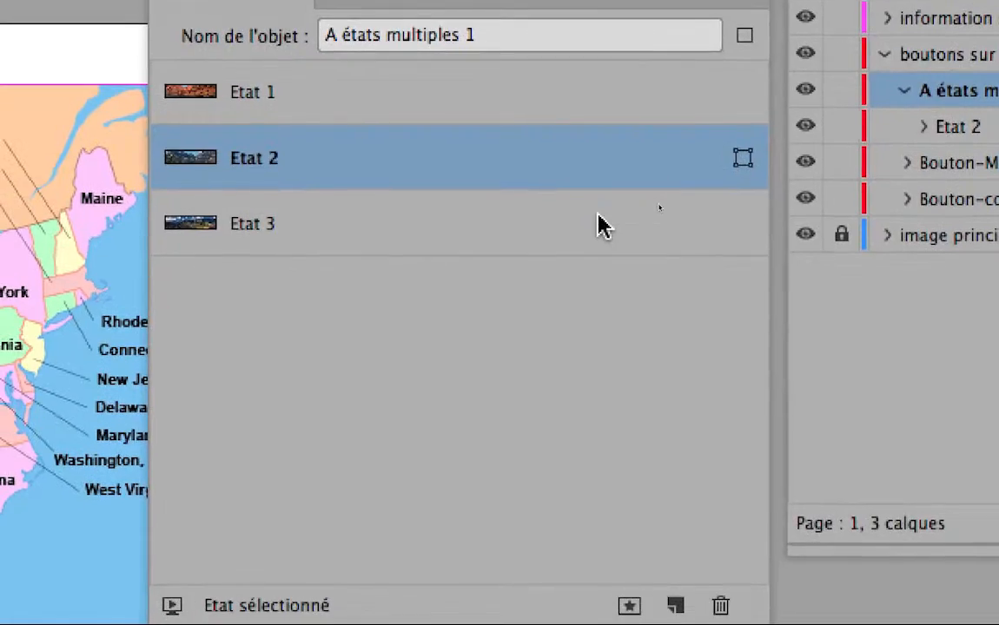
left_click(490, 274)
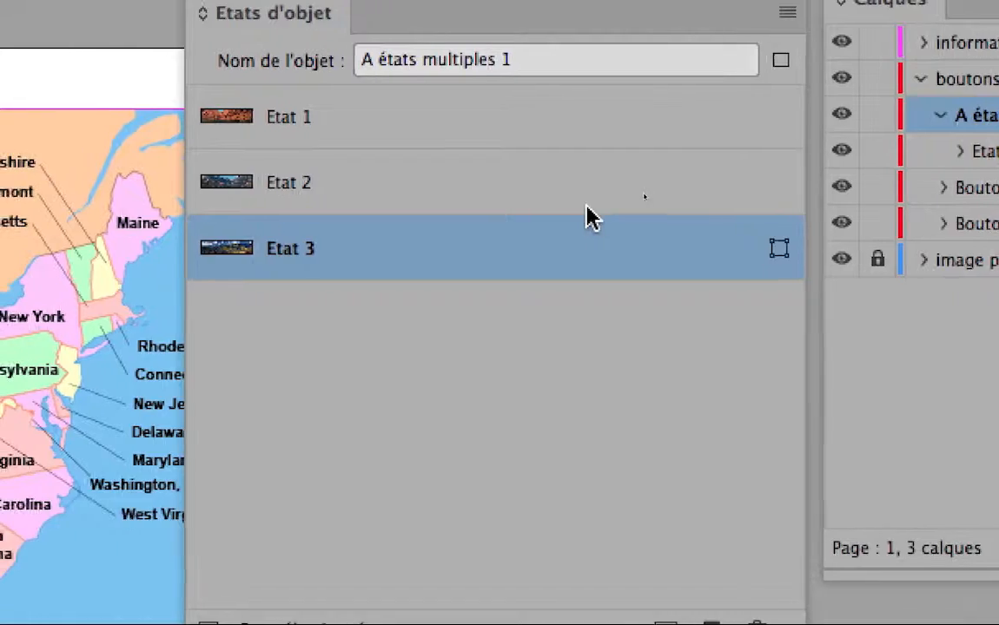
left_click(295, 233)
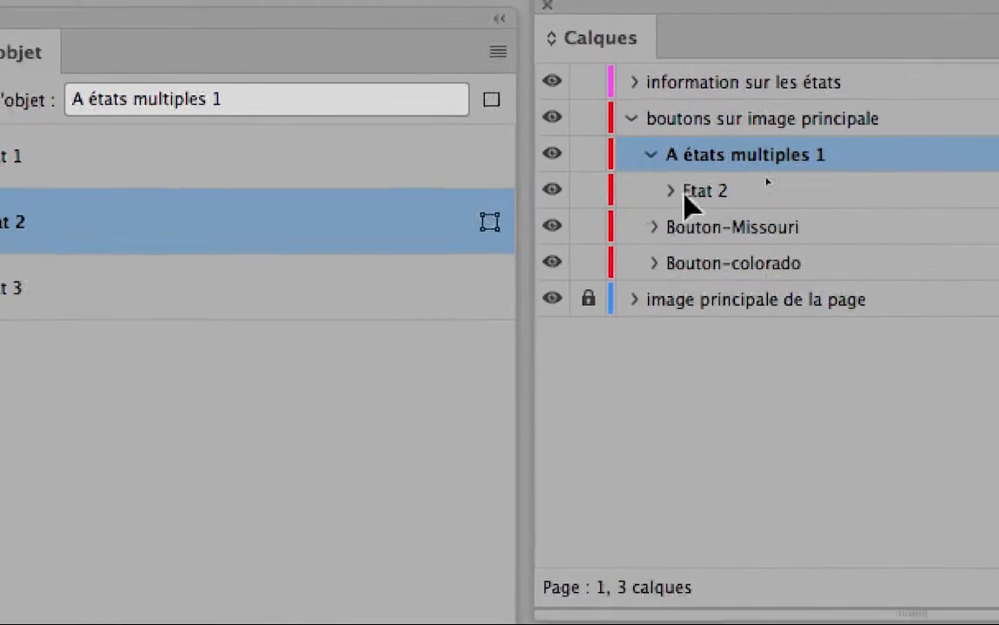
left_click(331, 174)
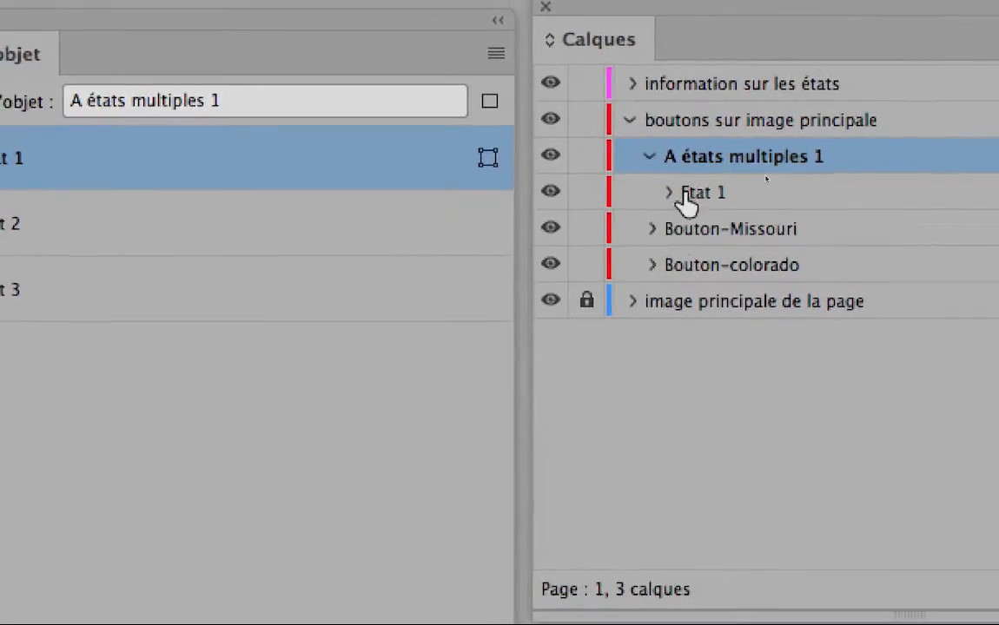
left_click(650, 157)
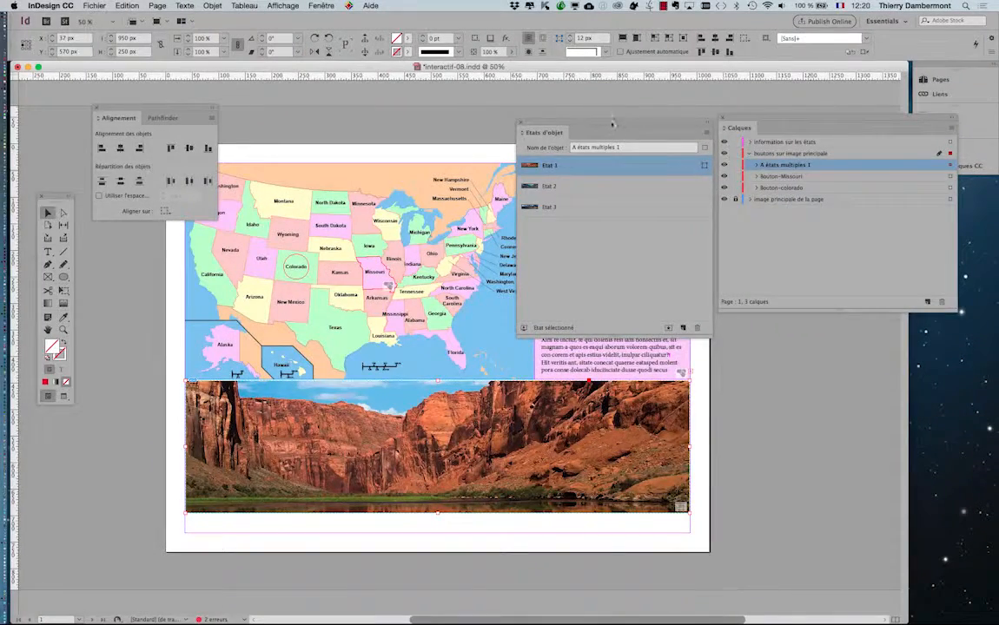
left_click_drag(612, 124, 823, 333)
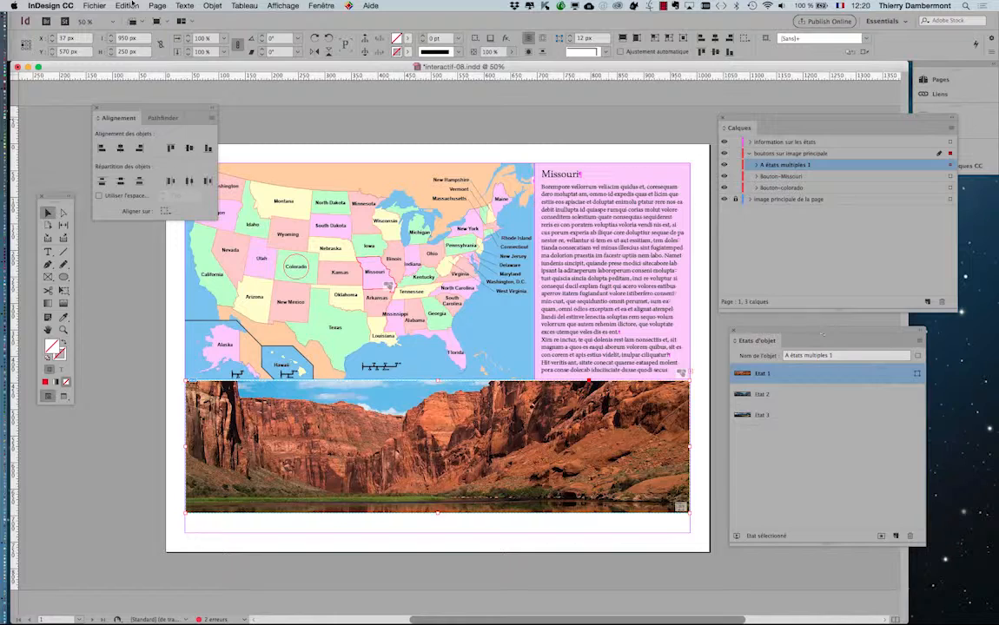
- Save the document under the new name interactif-09.indd in the JOUR 6 IVE folder
left_click(95, 6)
left_click(130, 80)
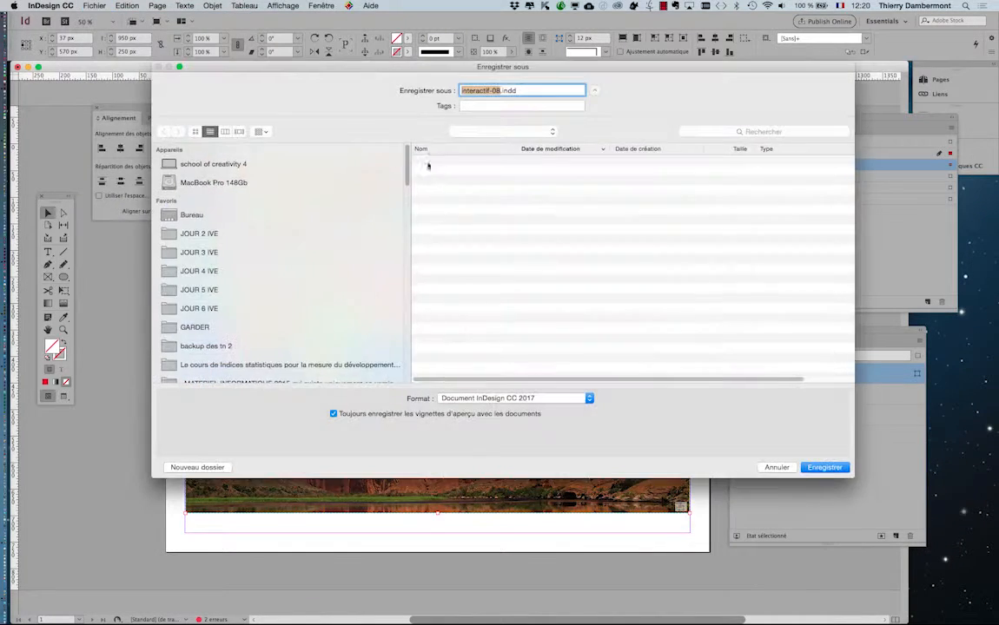
left_click(501, 91)
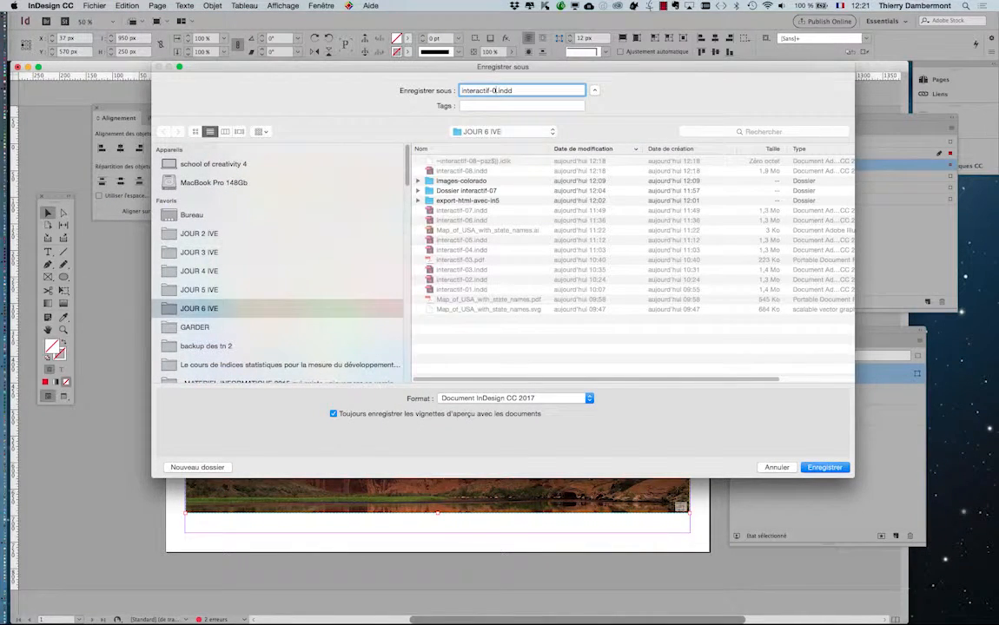
left_click(829, 468)
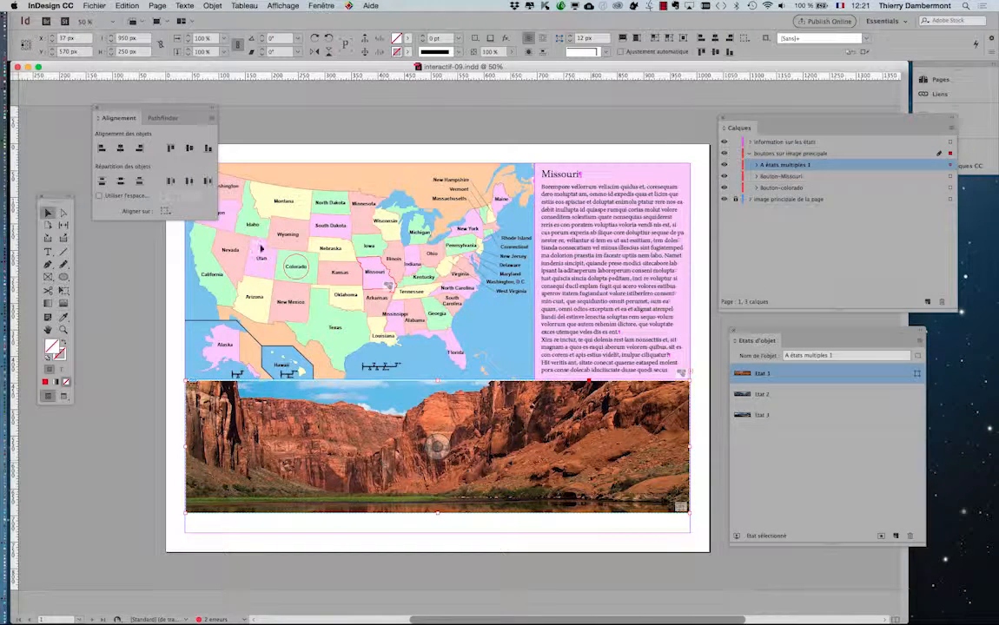
- Clear the view of the pasteboard beside the page and activate the Polygon tool
left_click_drag(174, 110, 129, 82)
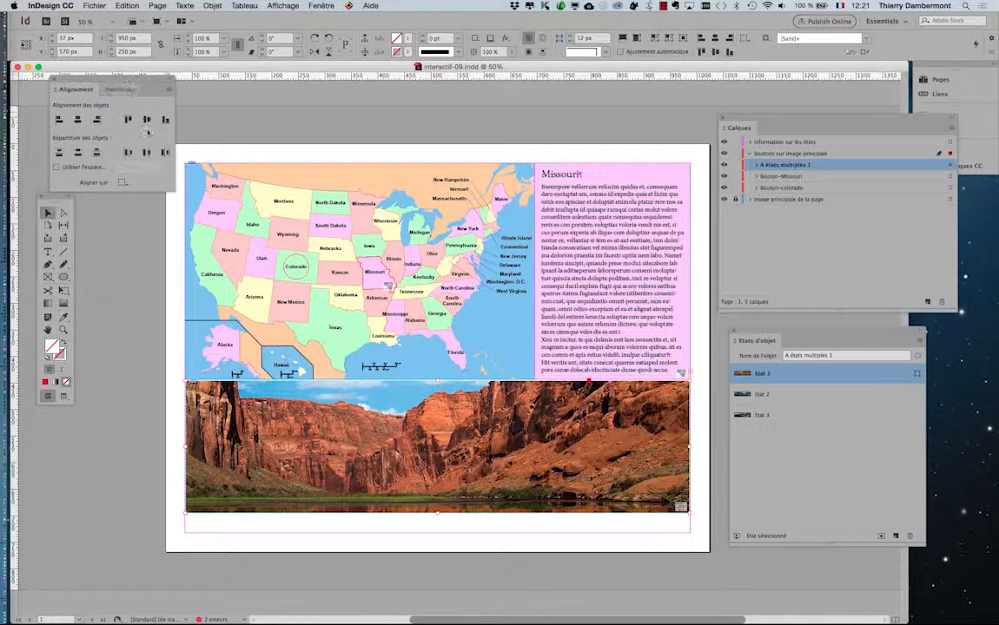
key("super+minus")
key("super+equal")
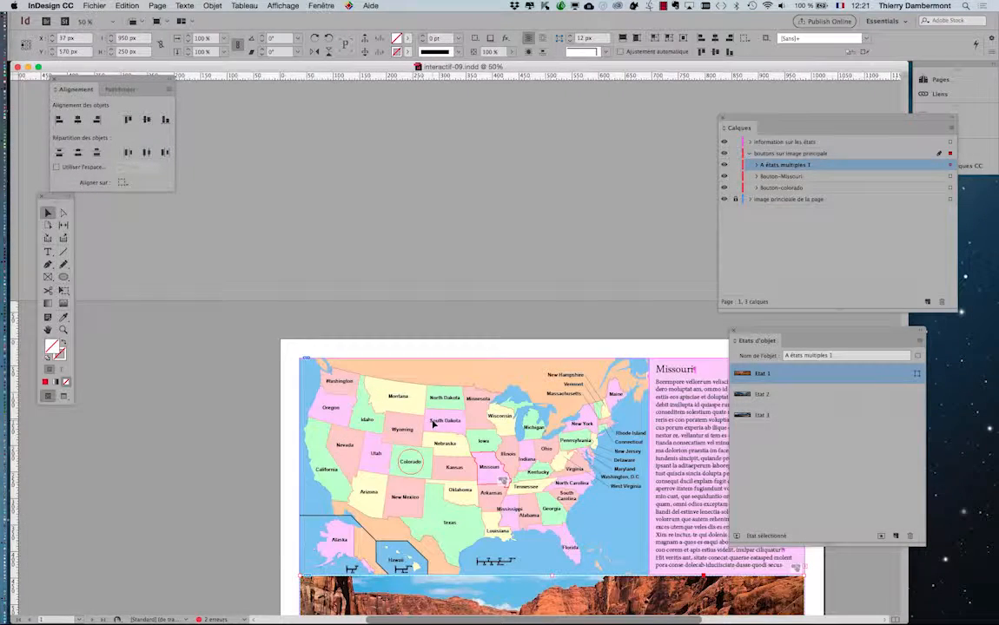
scroll(354, 168, "right", 3)
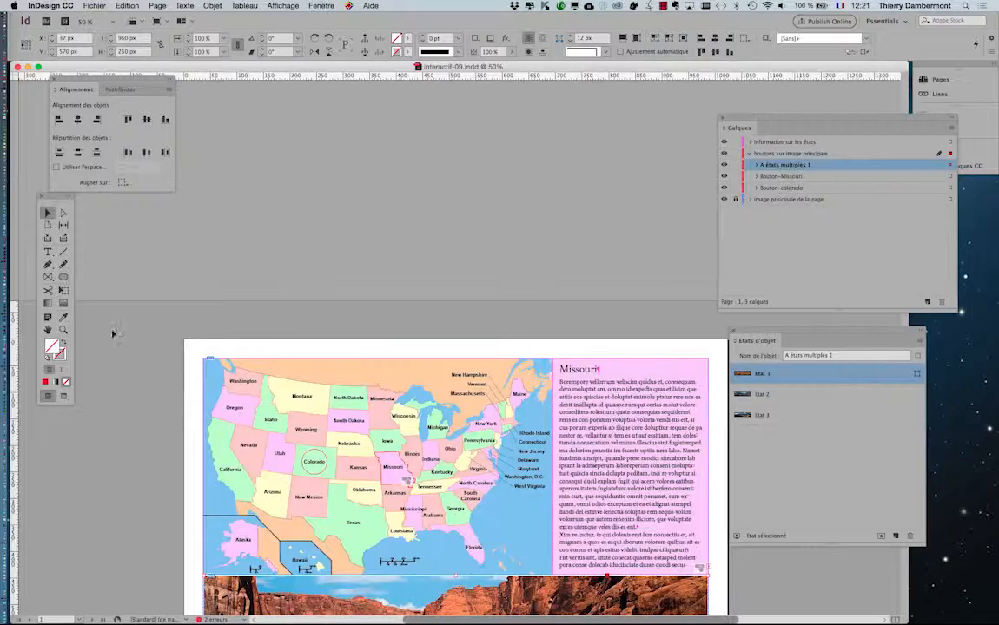
double_click(49, 330)
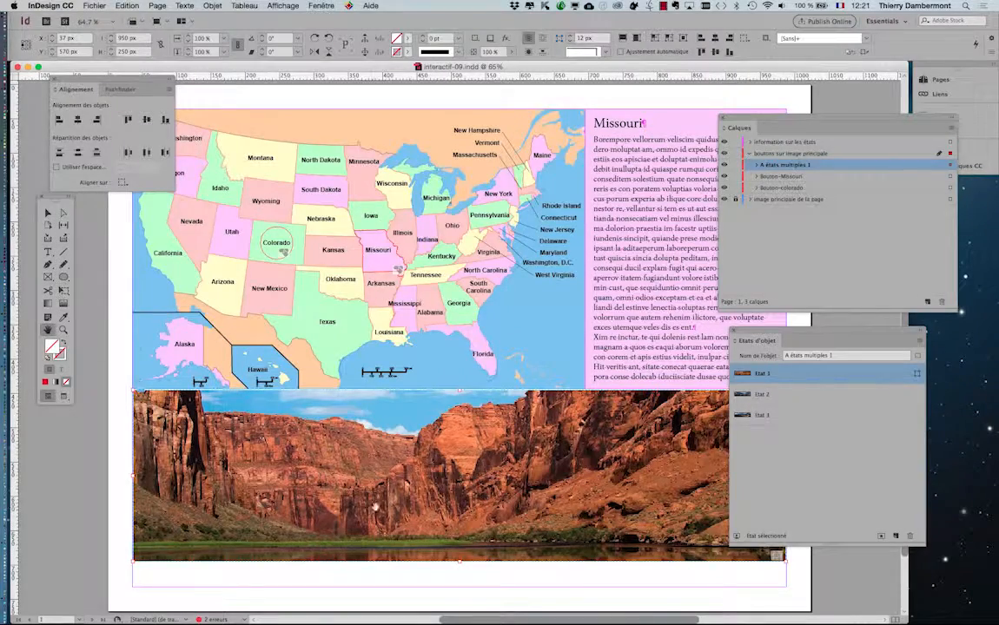
left_click_drag(398, 269, 432, 209)
scroll(505, 259, "left", 5)
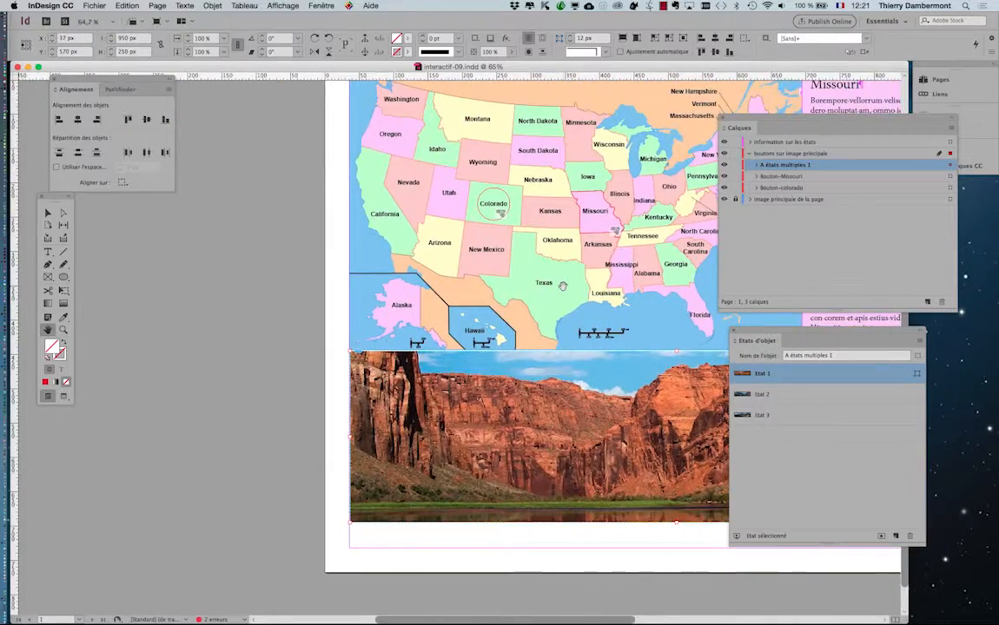
key("super+minus")
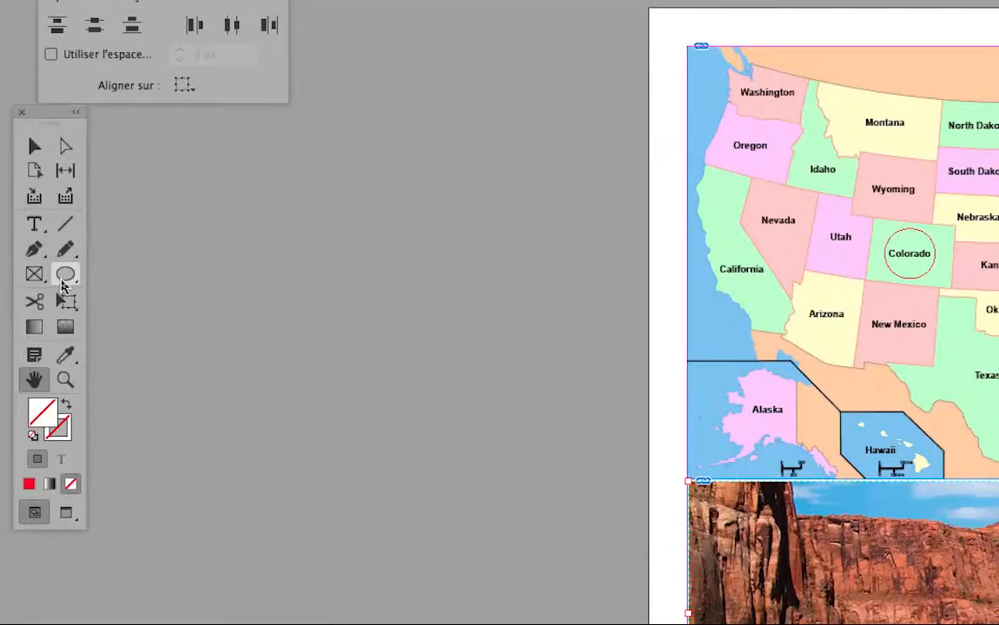
left_click(62, 285)
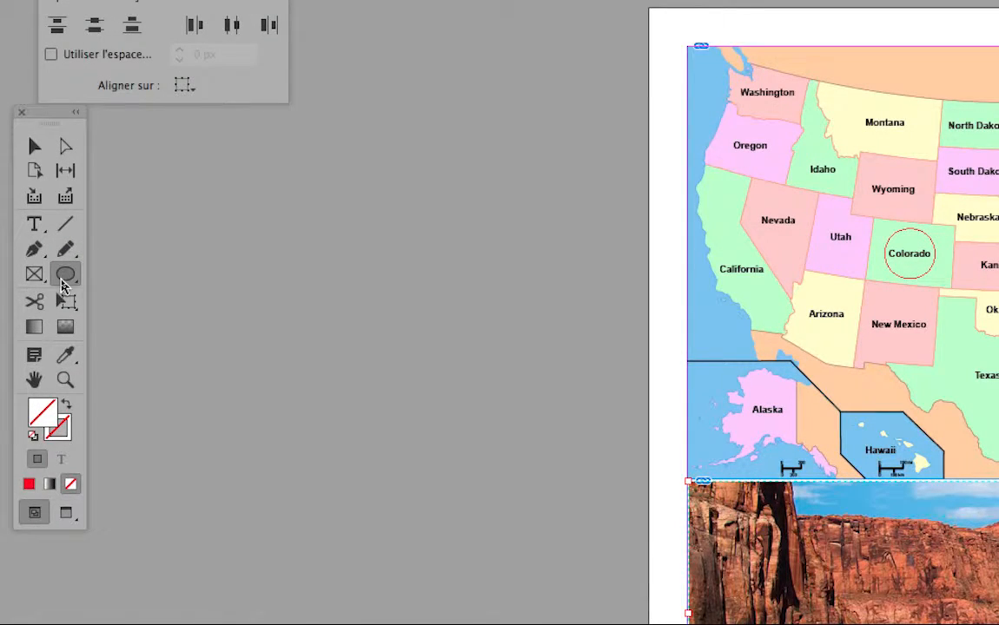
left_click(63, 284)
left_click(84, 293)
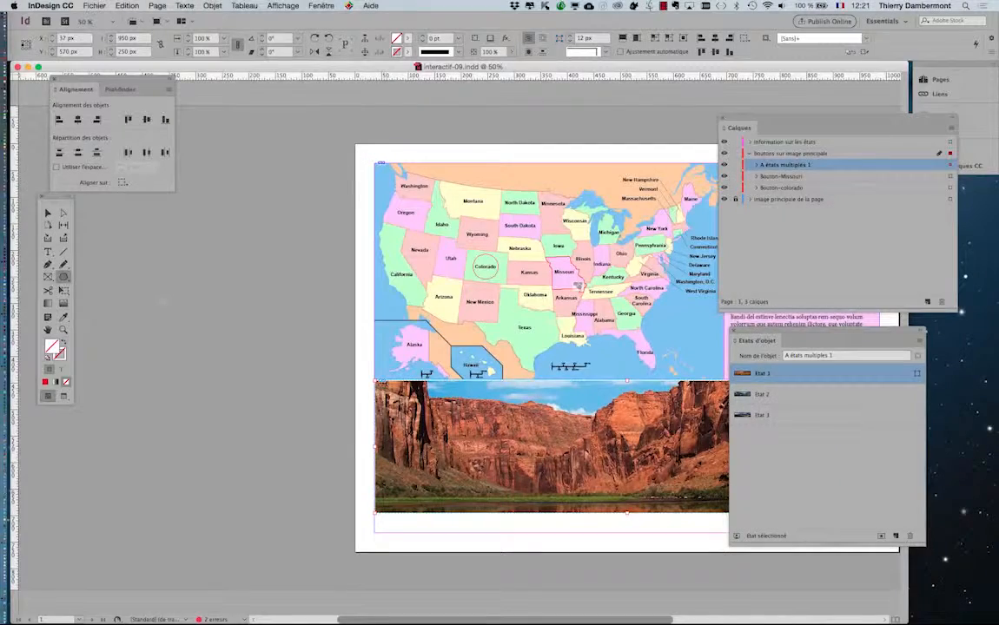
- Draw a red hexagon about 74 by 69 px on the pasteboard beside the page, and delete it
left_click_drag(164, 304, 205, 341)
key("Right")
key("Left")
left_click(48, 212)
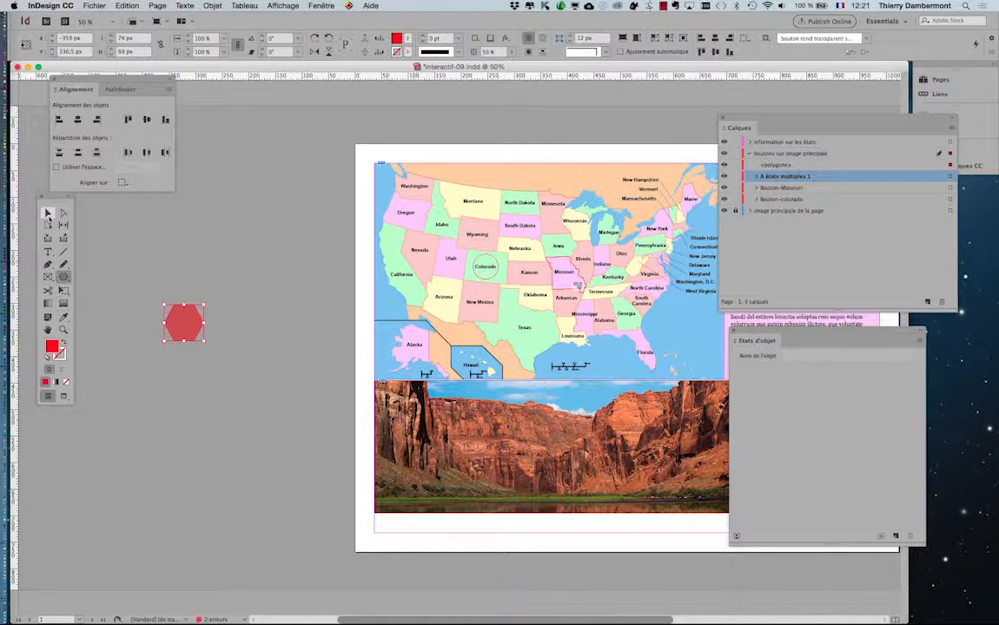
key("Delete")
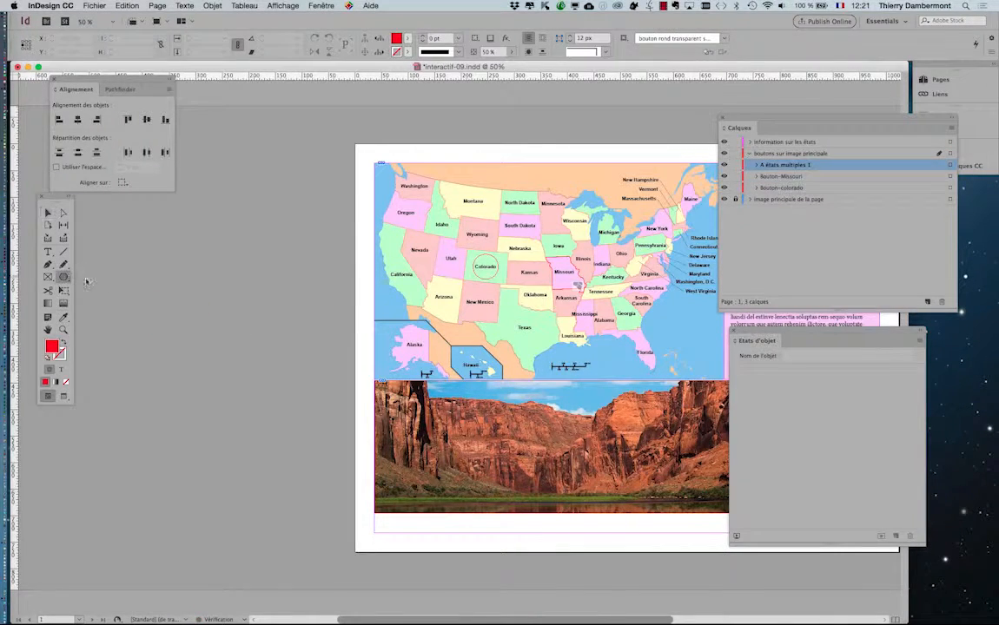
- Create a red triangle on the pasteboard beside the page, 74 px wide and 69 px high, as a polygon with 3 sides
left_click(193, 308)
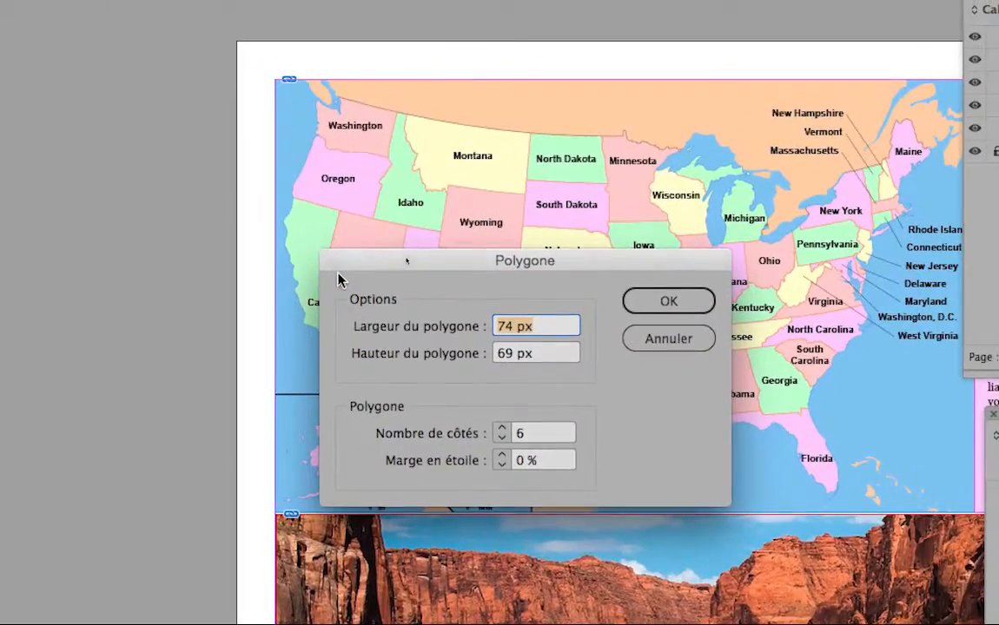
left_click_drag(617, 199, 46, 187)
left_click_drag(141, 264, 109, 422)
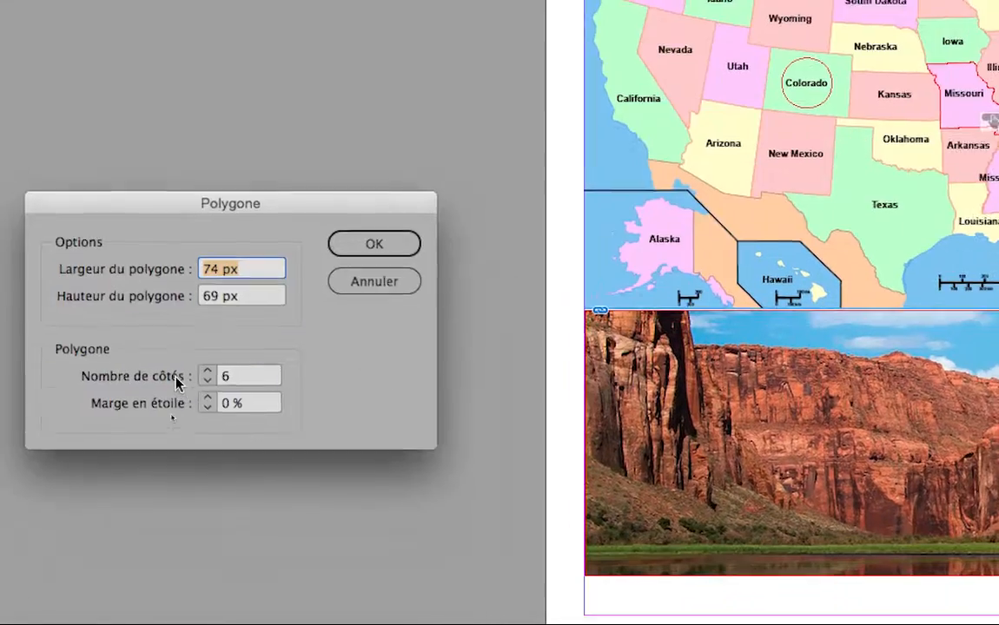
left_click(246, 462)
left_click(246, 462)
left_click(246, 462)
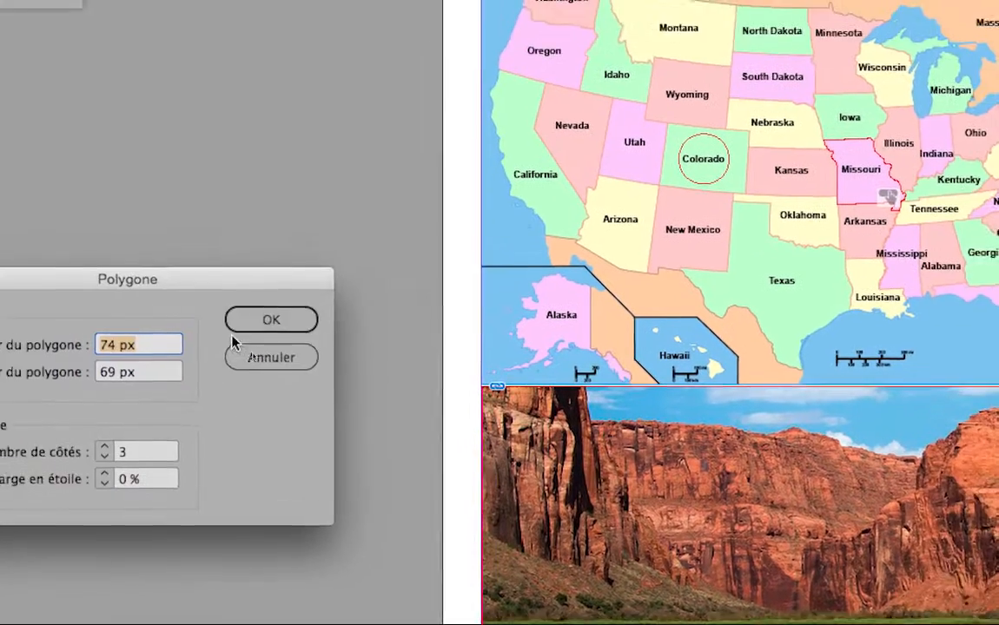
left_click(355, 252)
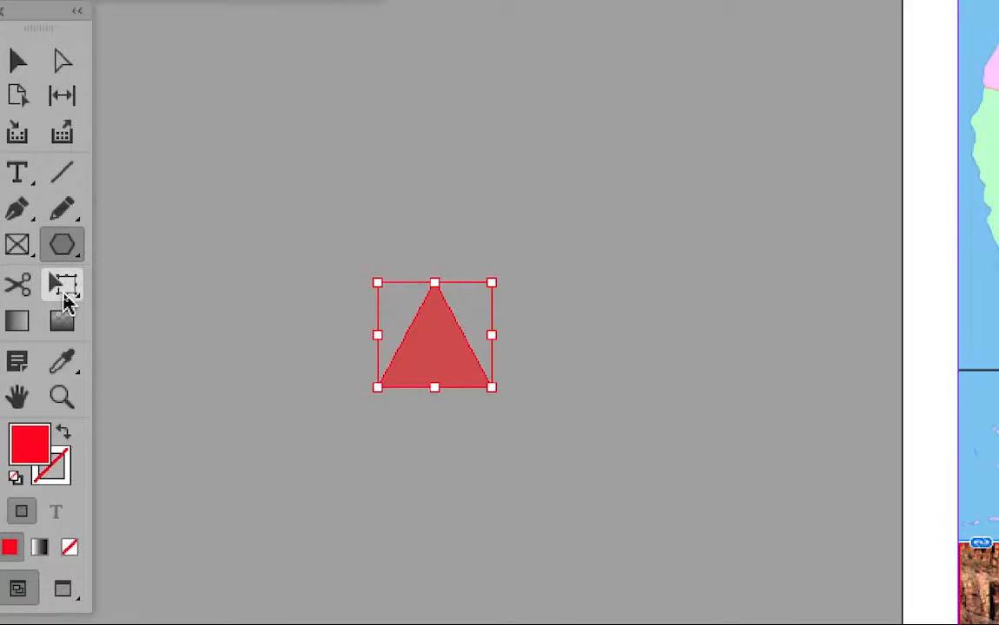
- Rotate the triangle 90° clockwise so it points right, and move it closer to the page
left_click(66, 289)
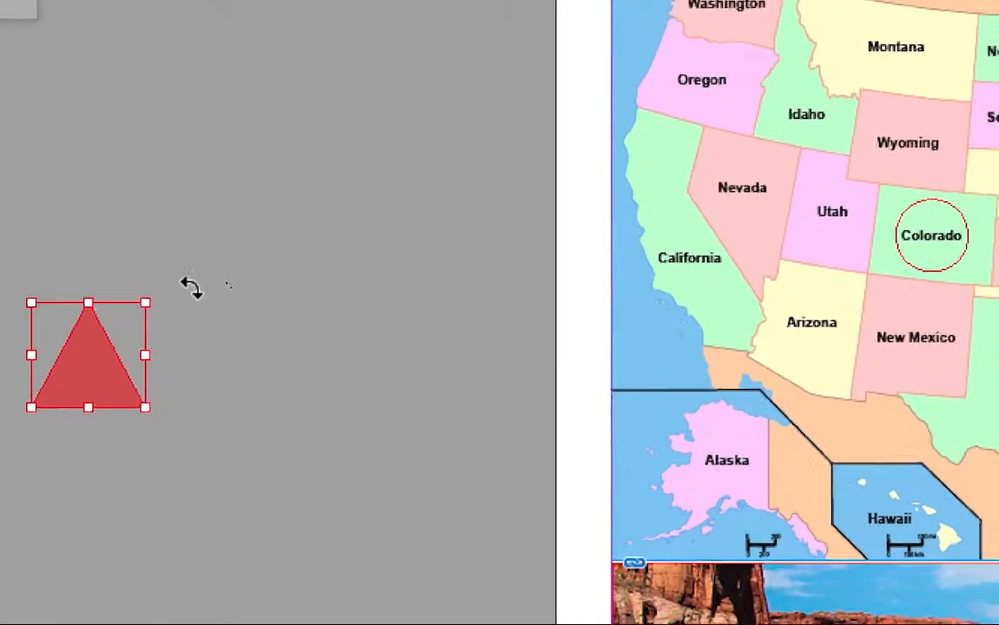
left_click_drag(202, 318, 190, 339)
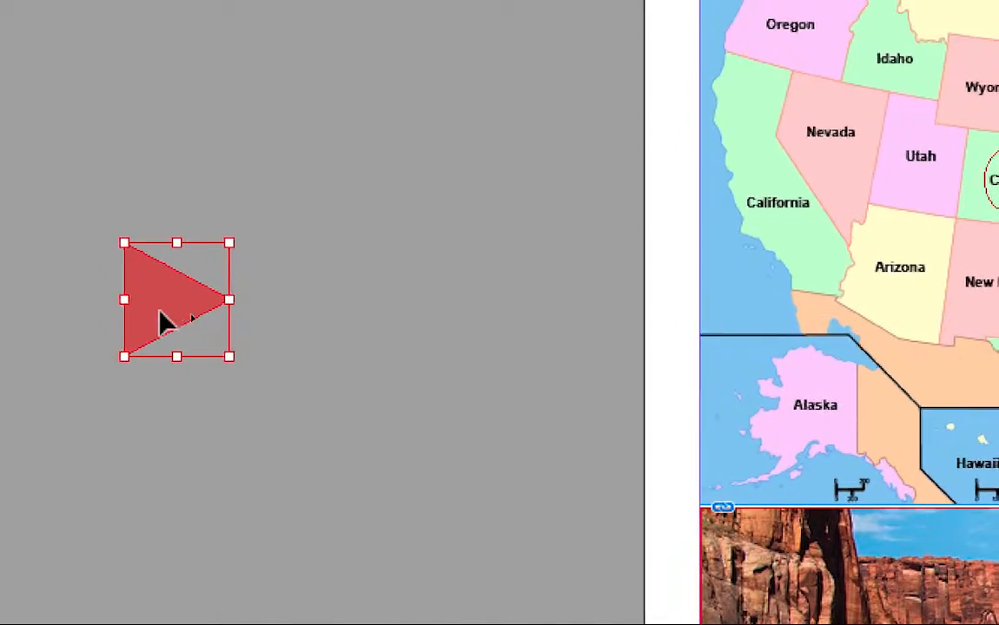
left_click_drag(74, 248, 255, 327)
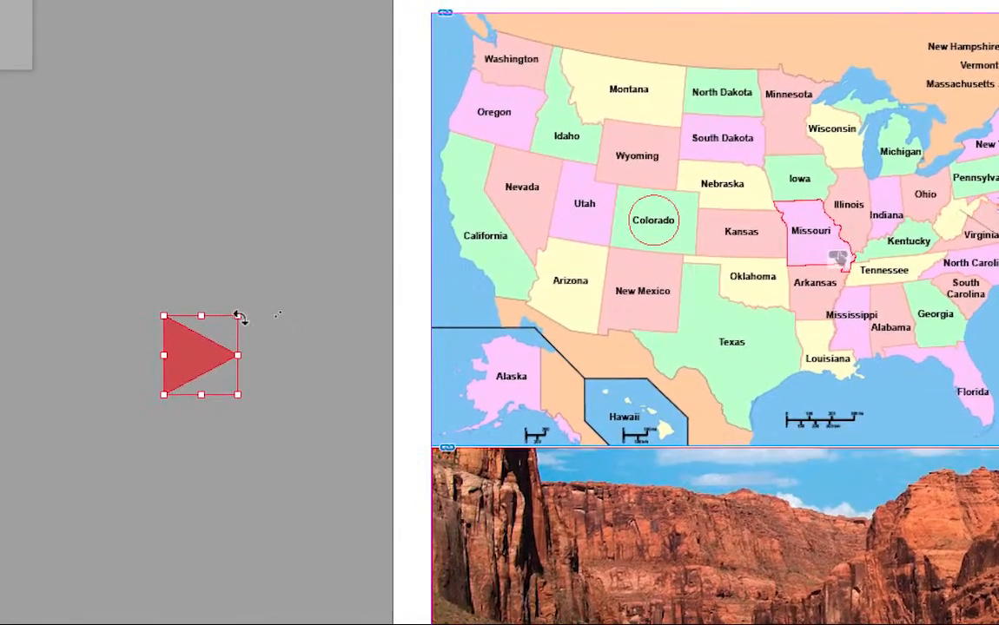
- Scale the triangle down to about 39 by 37 px and place it below the canyon photo
left_click_drag(241, 318, 220, 331)
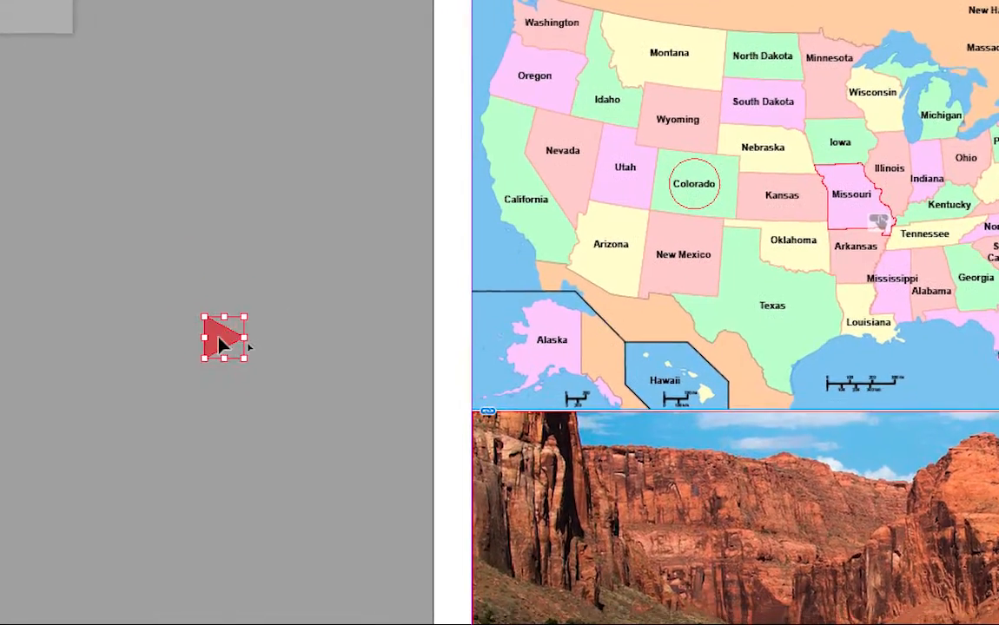
left_click_drag(218, 337, 382, 474)
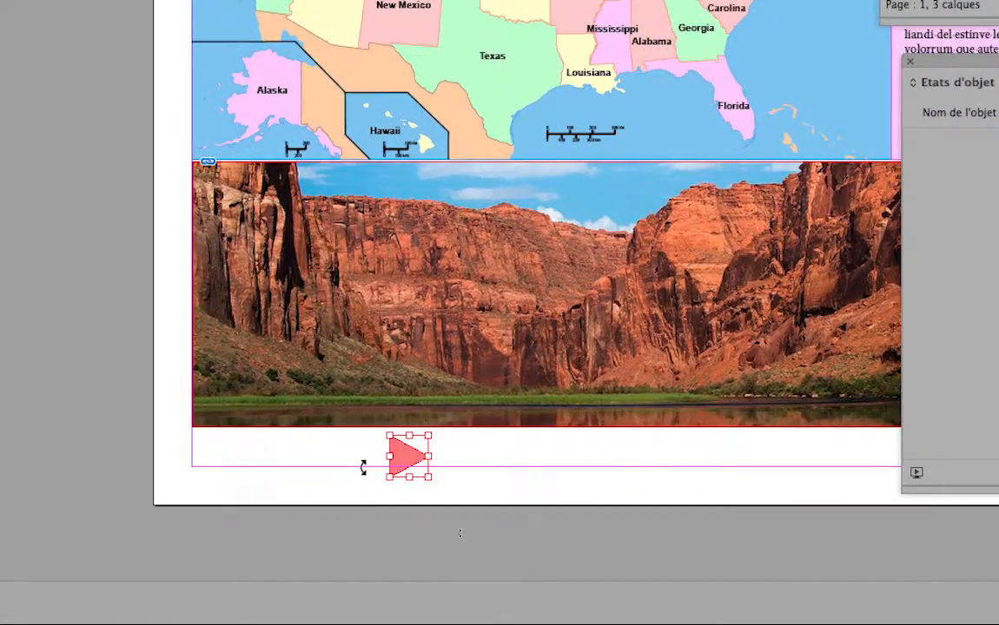
scroll(369, 449, "right", 5)
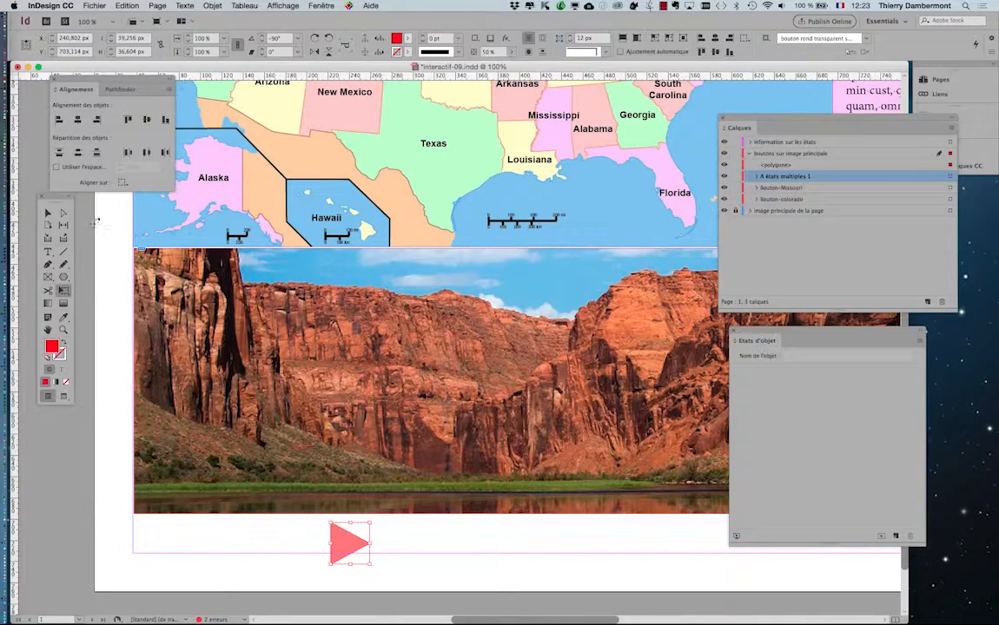
scroll(326, 365, "down", 3)
left_click_drag(318, 235, 301, 235)
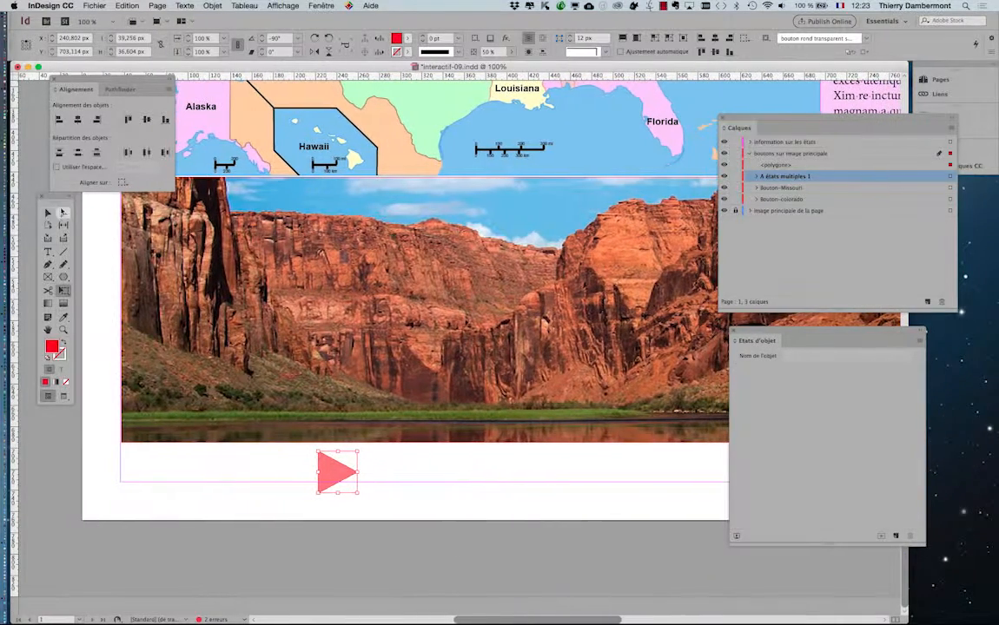
- Reposition the toolbox beside the page and select the triangle with the Selection tool
left_click_drag(55, 196, 61, 240)
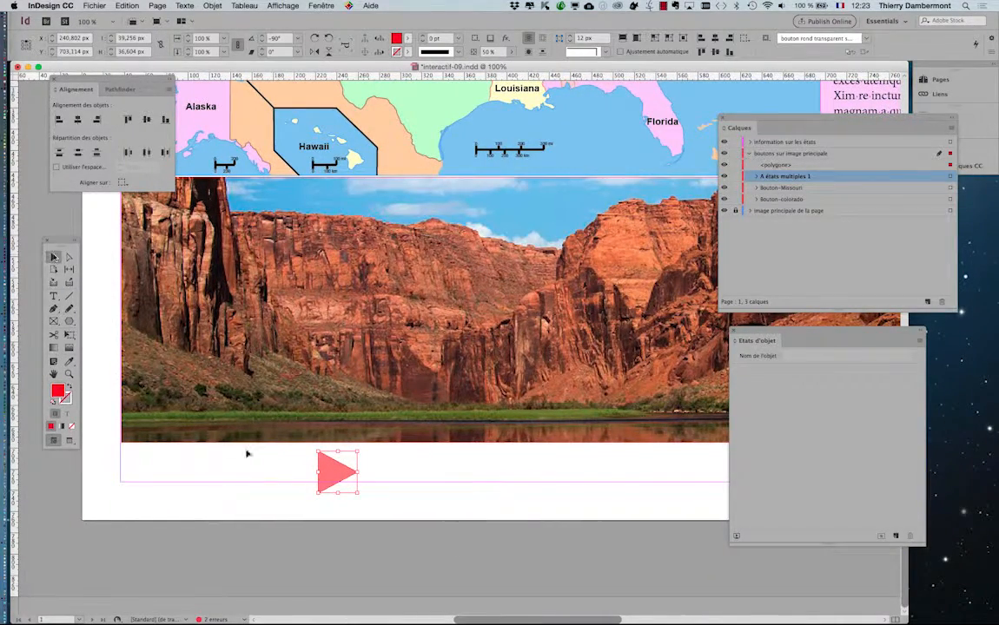
left_click(299, 477)
left_click(340, 482)
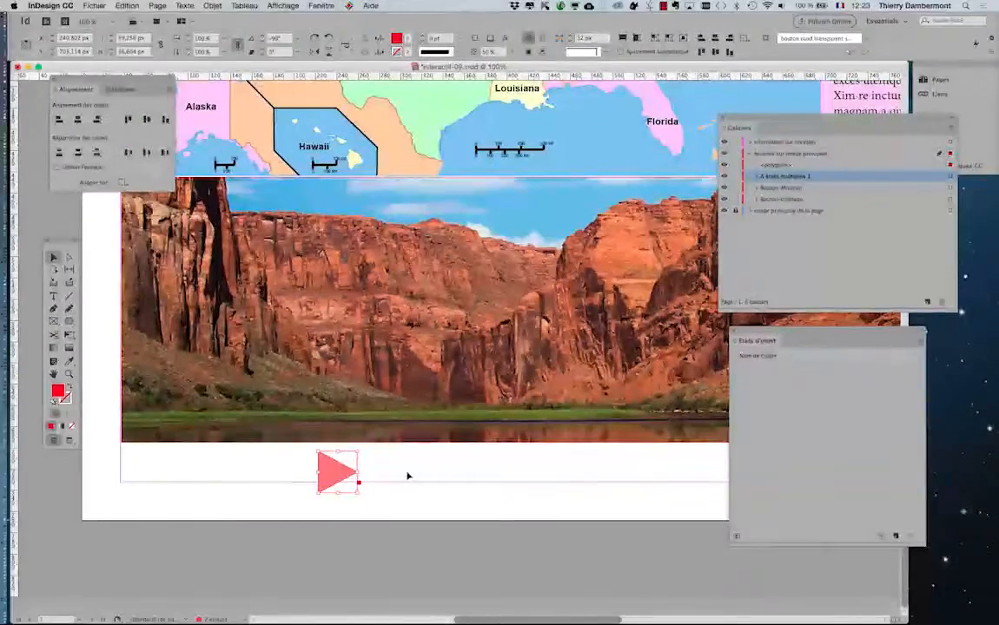
- Display the Boutons et formulaires settings and convert the selected triangle into a button
scroll(477, 475, "down", 1)
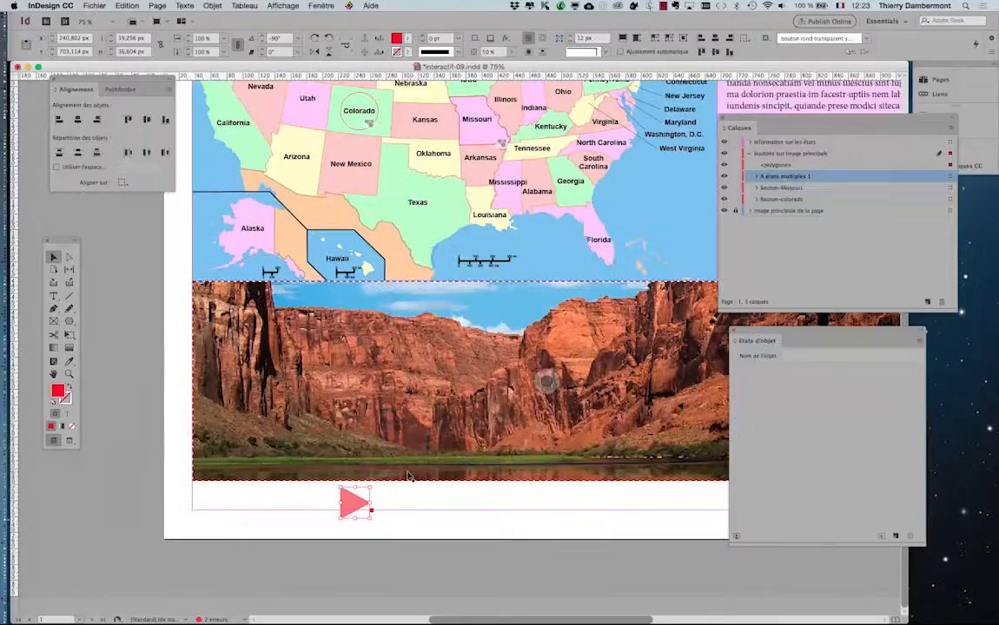
scroll(408, 475, "right", 5)
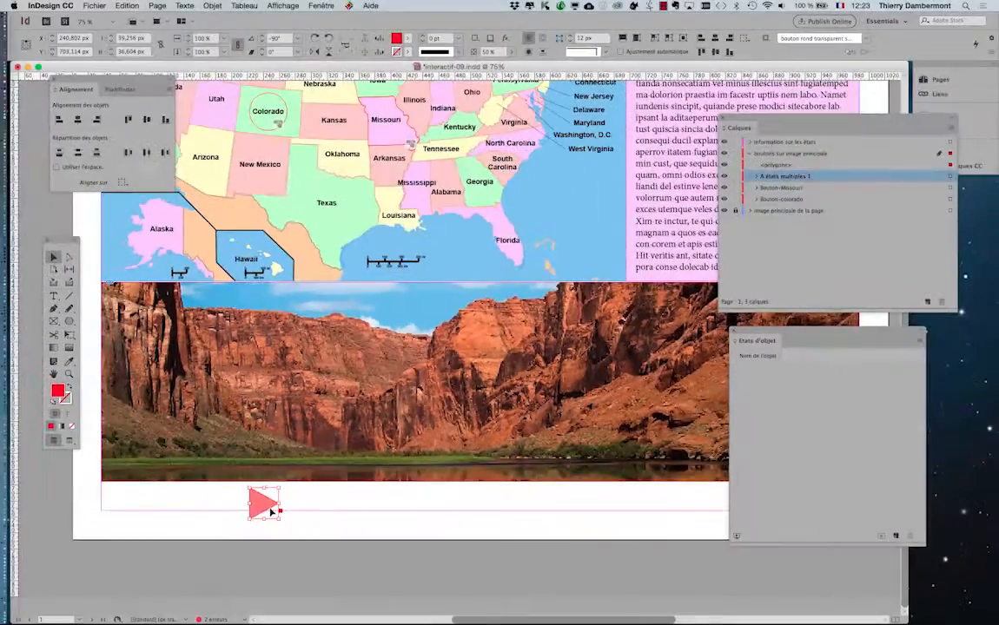
left_click(313, 5)
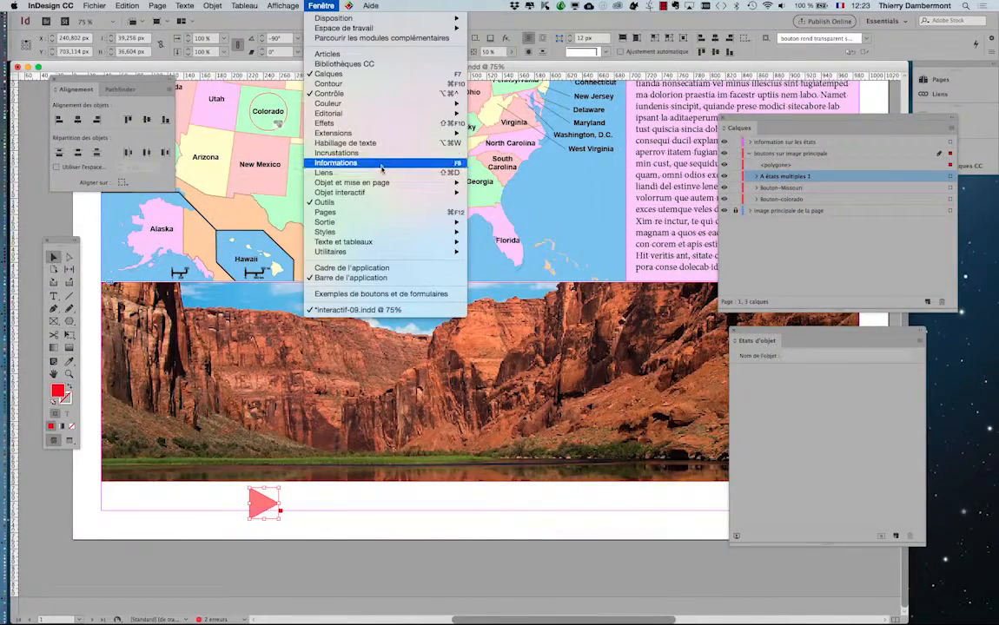
mouse_move(382, 184)
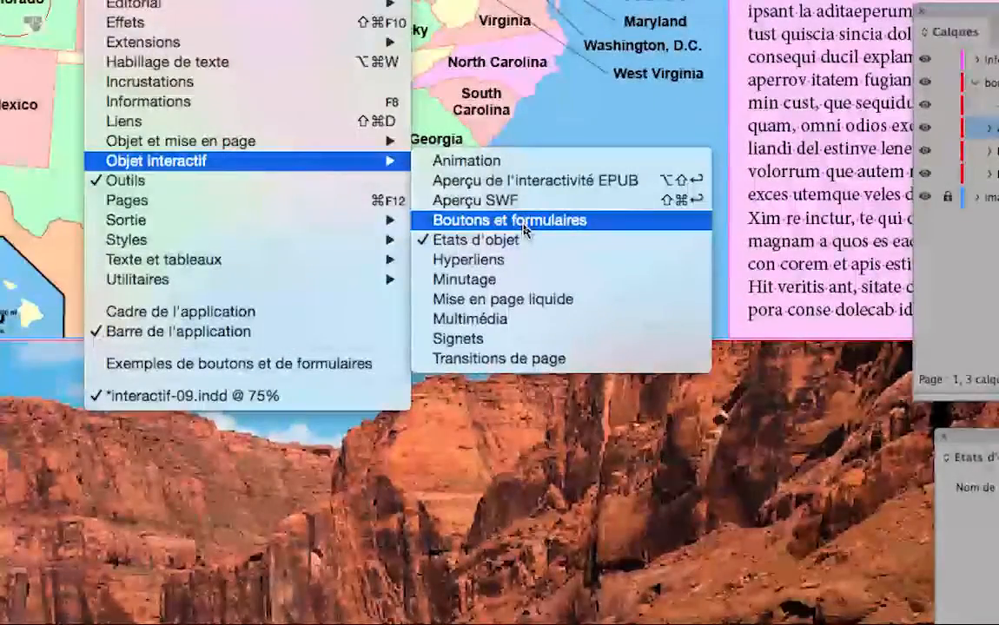
left_click(524, 225)
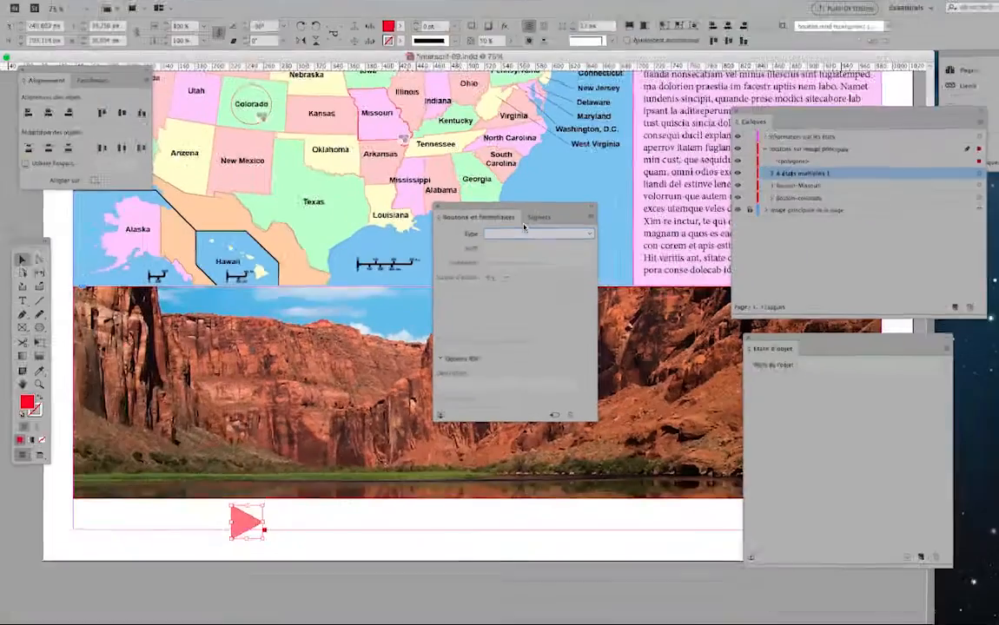
left_click_drag(490, 206, 427, 203)
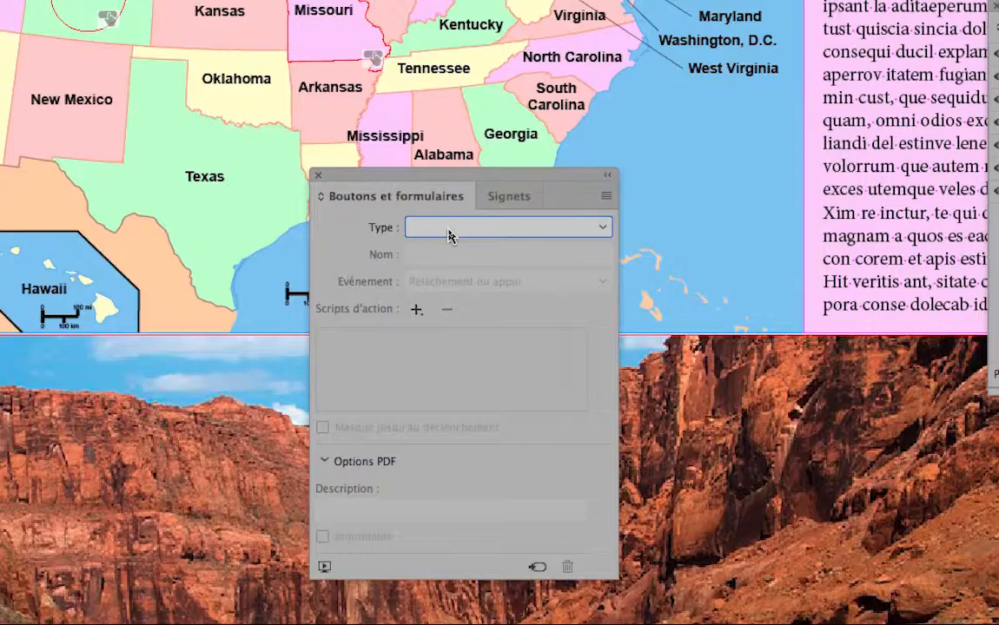
left_click(449, 228)
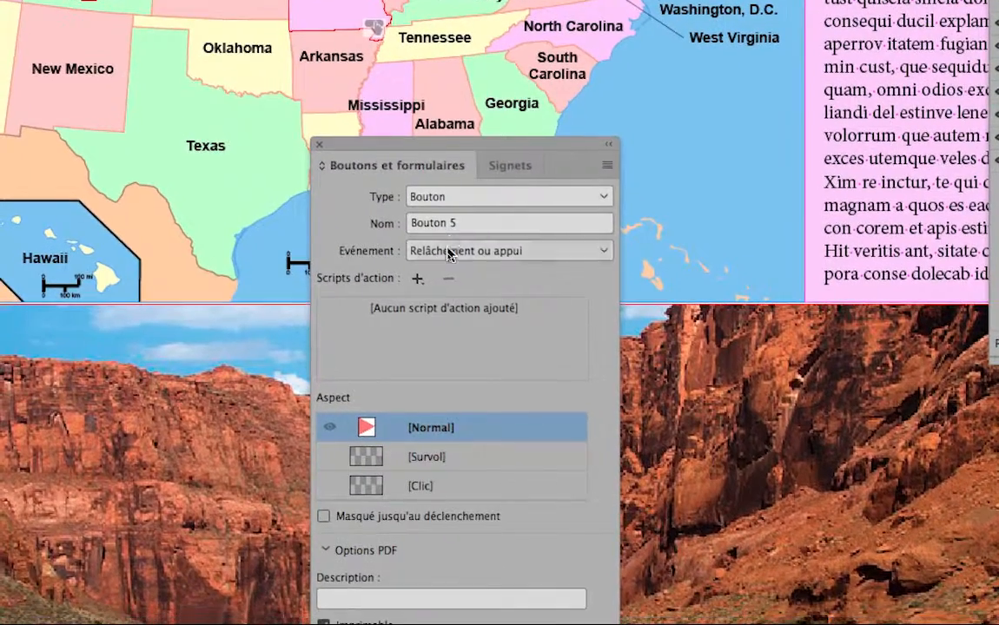
- Try to name the button Colorado-suivant-dans-OEM, keeping its event at Relâchement ou appui
left_click(443, 269)
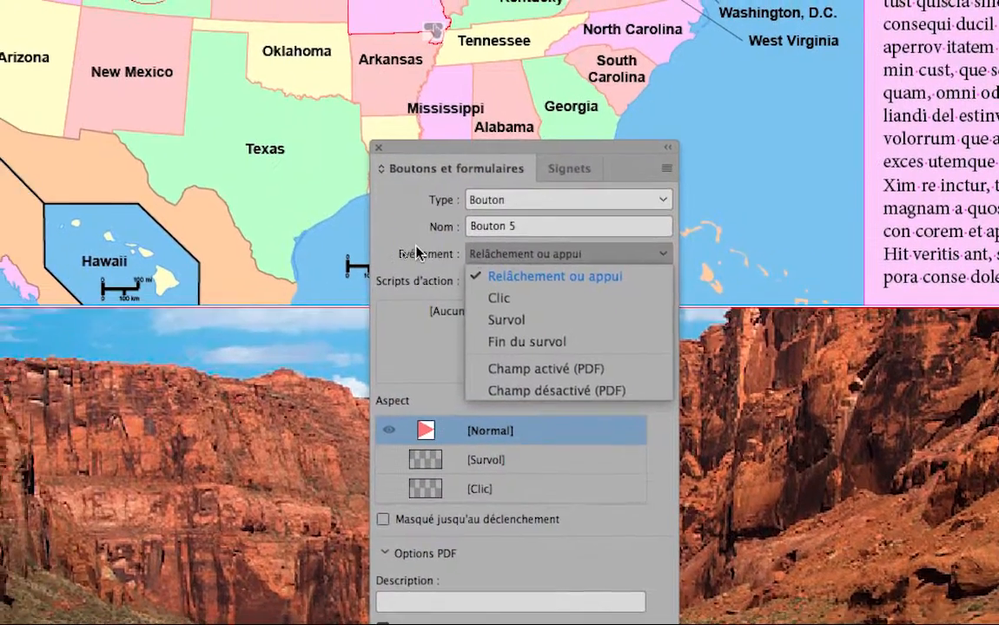
left_click(356, 244)
left_click(414, 231)
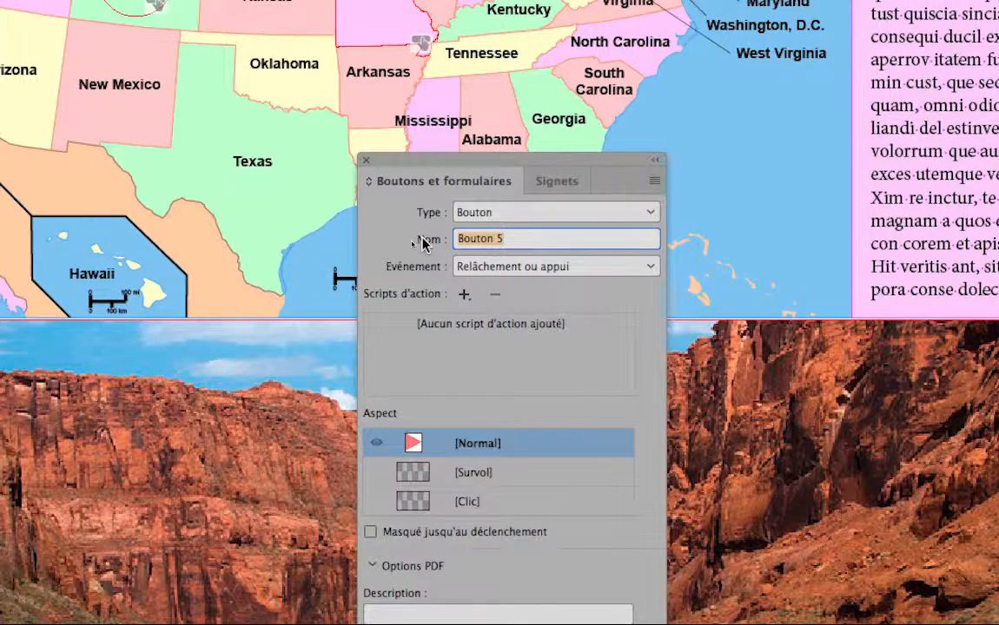
type("Colo")
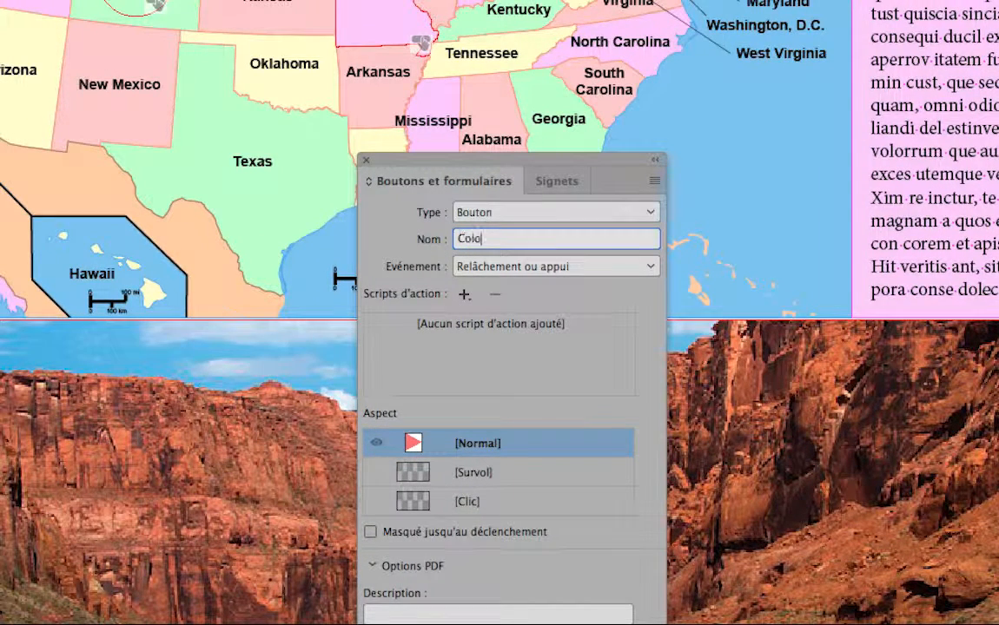
type("rado-suivant-d")
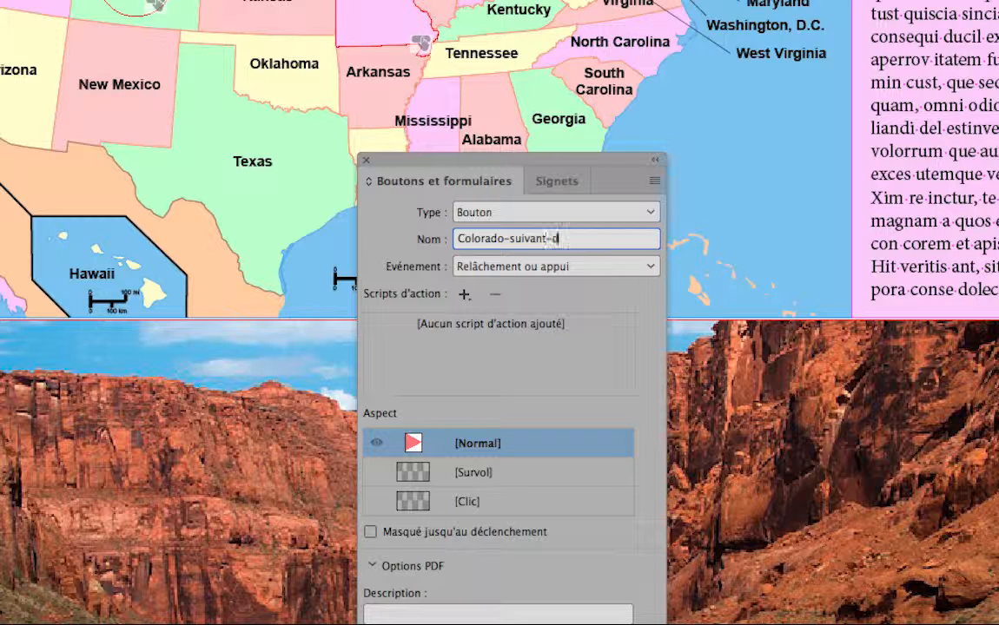
type("ansOEM")
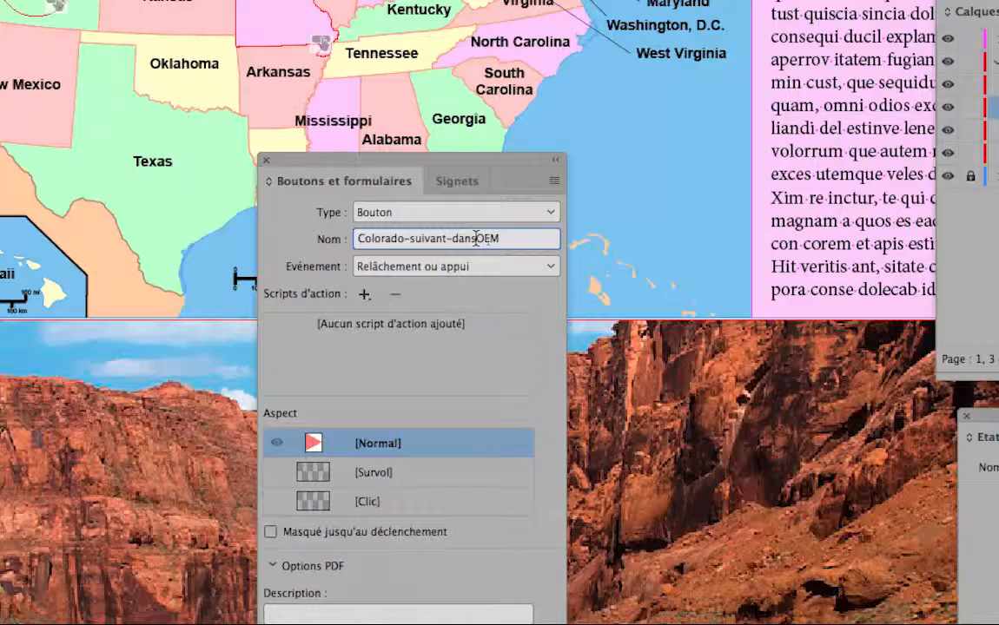
left_click(476, 238)
type("-")
key("Return")
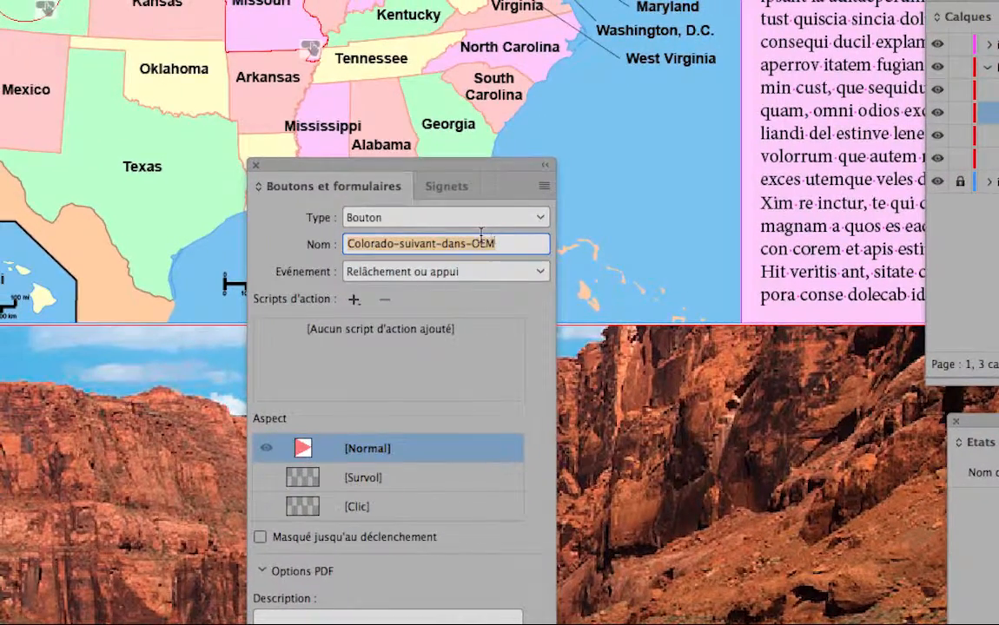
double_click(482, 243)
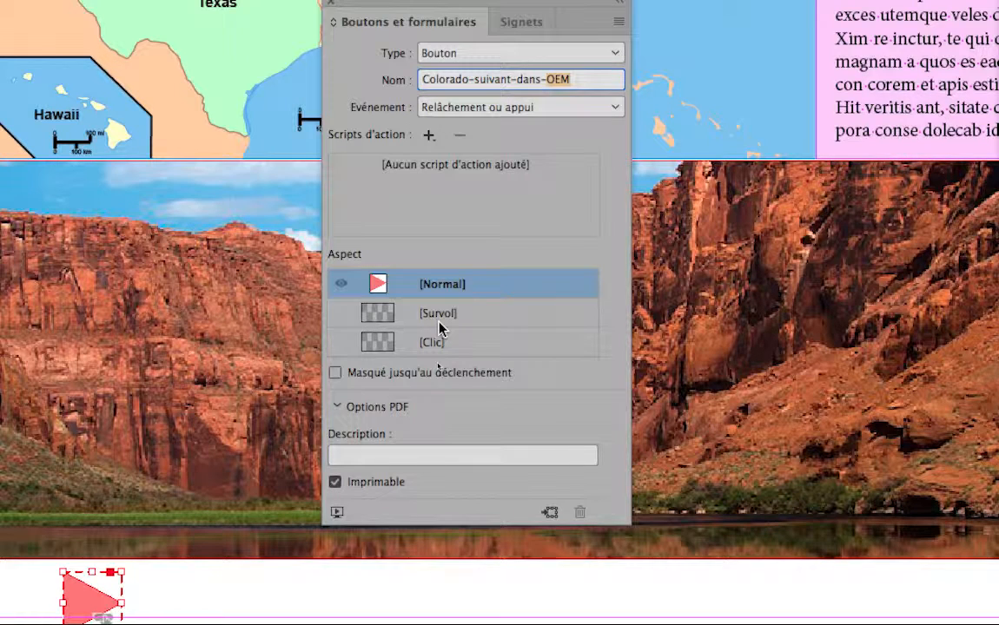
- Add a Survol appearance to the triangle button, compare it with Normal, and leave Survol active
left_click(439, 314)
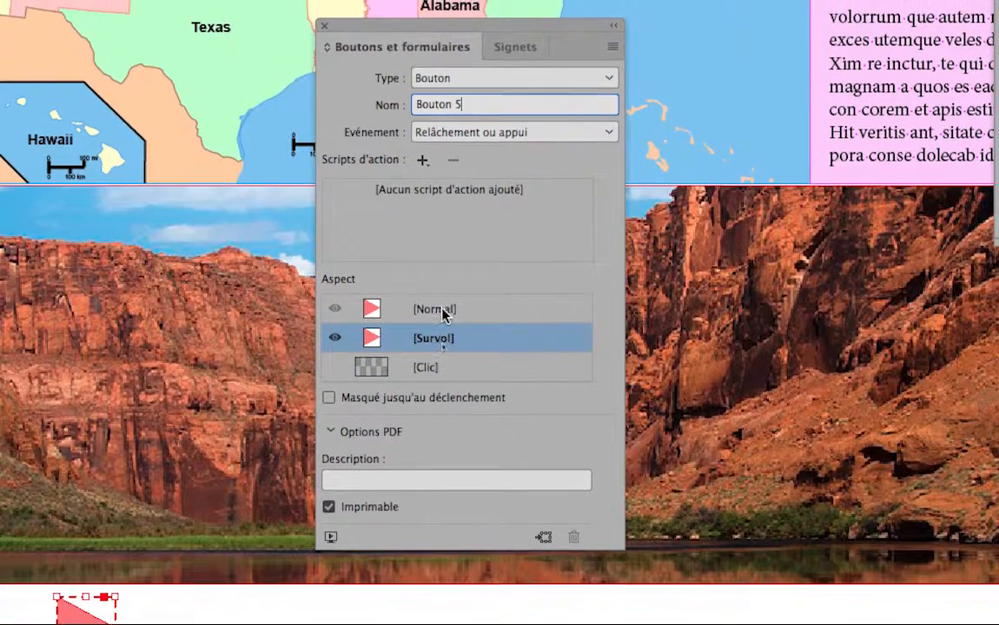
left_click(443, 310)
left_click(443, 339)
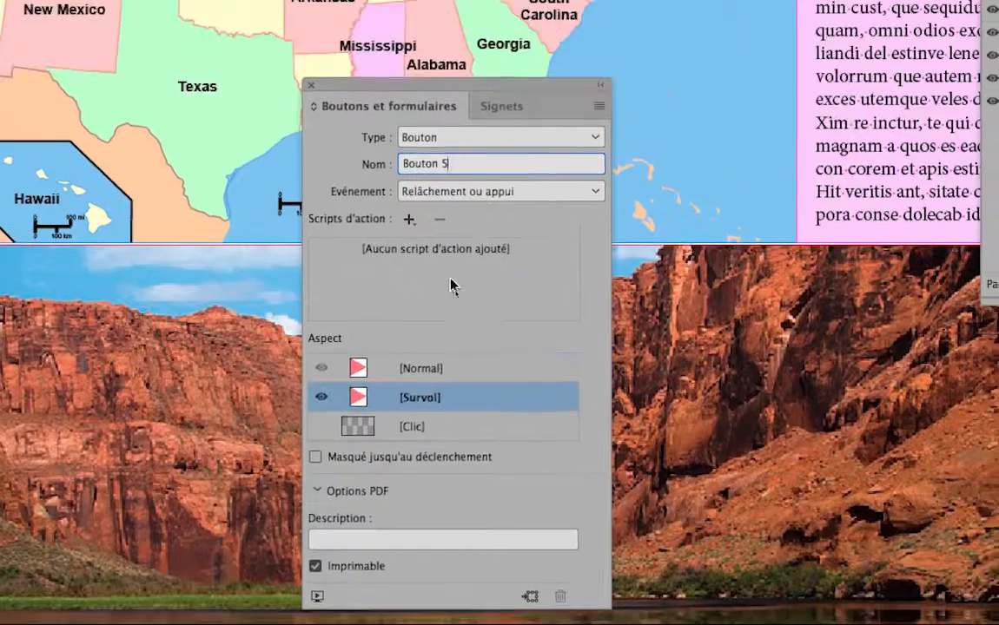
- Name the triangle button colorado-suivant-dans-OEM, without any space in the name
key("Return")
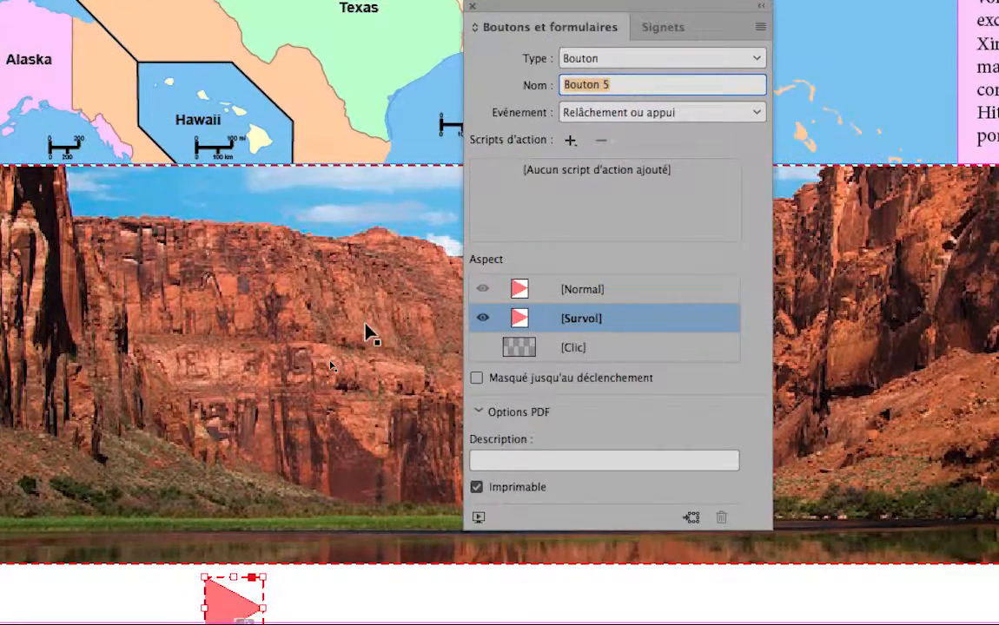
type("color")
key("Tab")
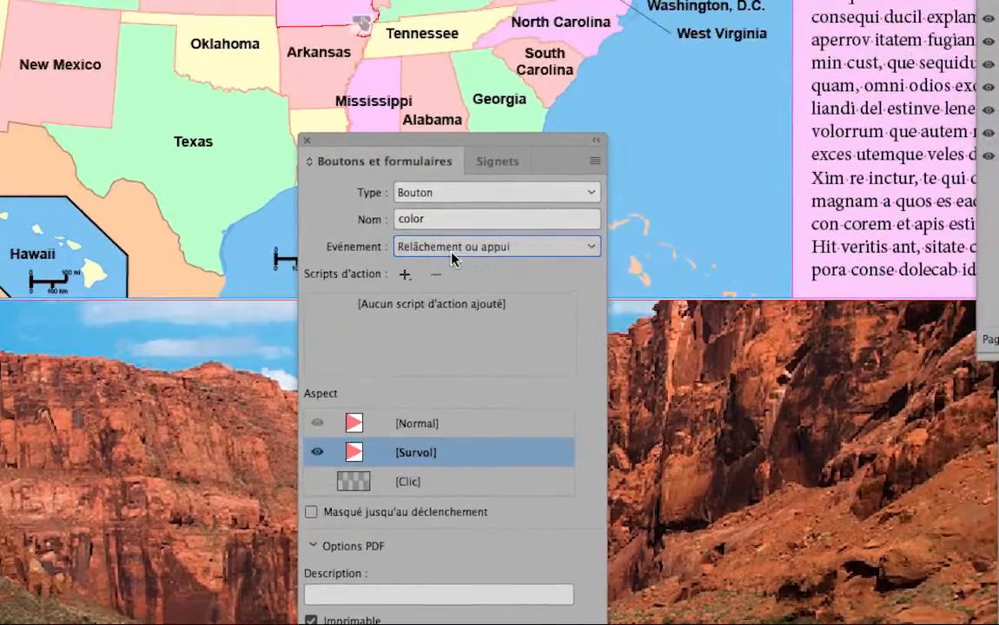
left_click(612, 85)
type("ado-")
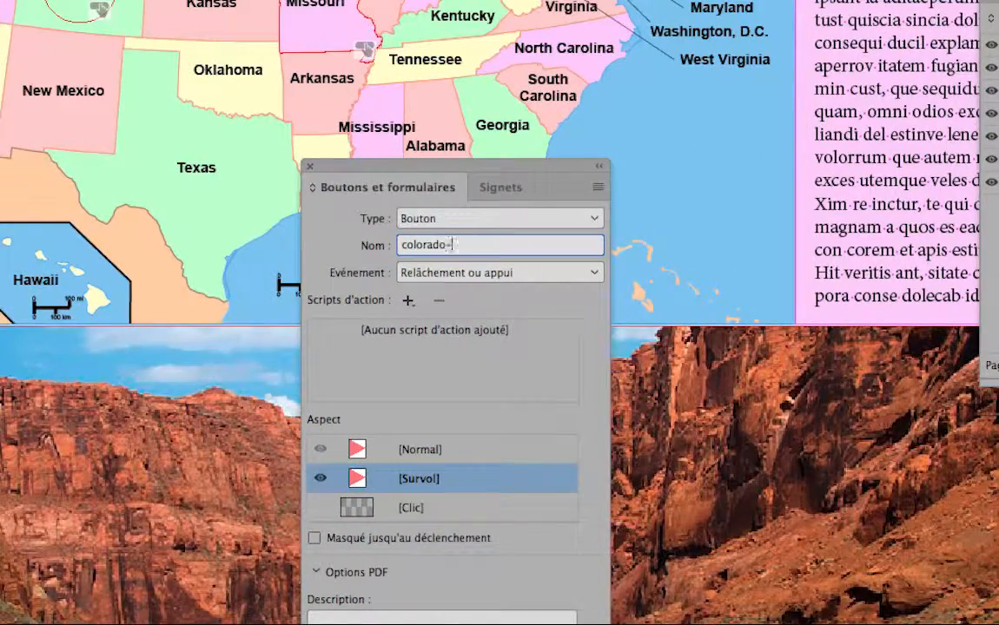
type("suivant -dans ")
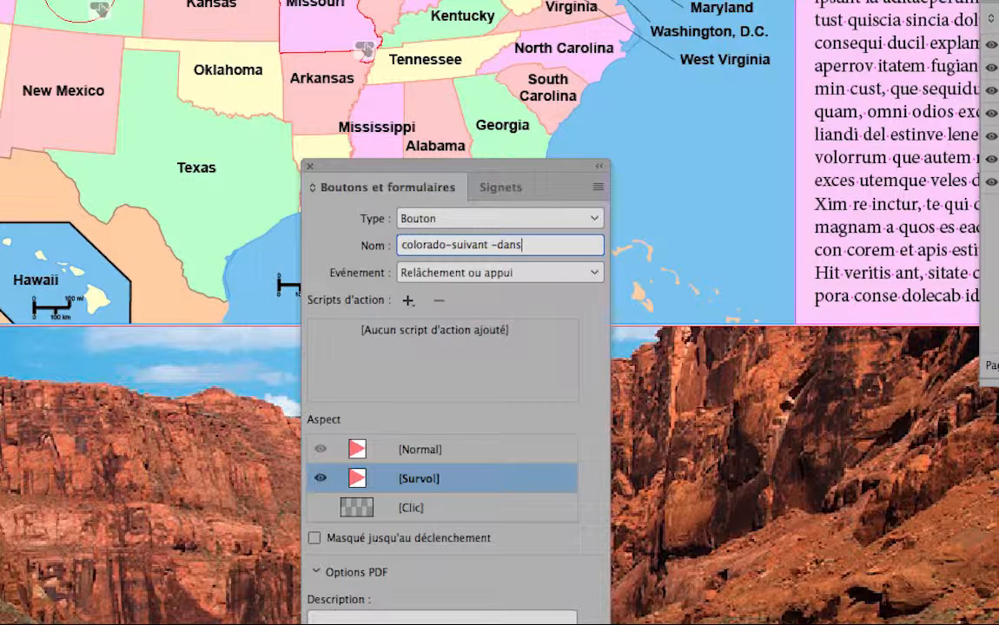
type("OEM")
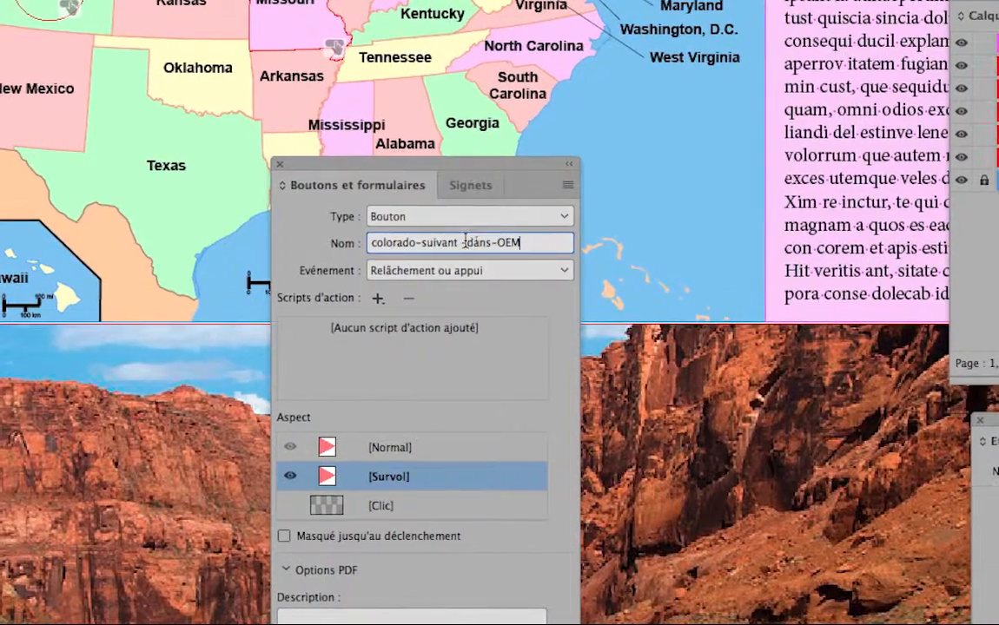
left_click(463, 241)
key("BackSpace")
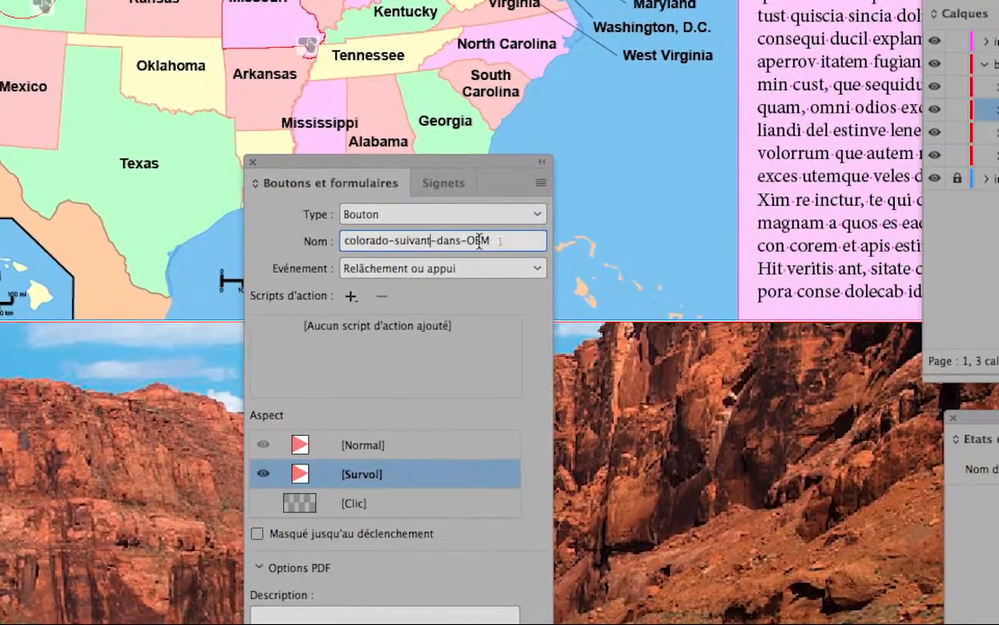
- Shorten the triangle button's name to color and move its settings clear of the lower canyon image
key("Return")
key("Return")
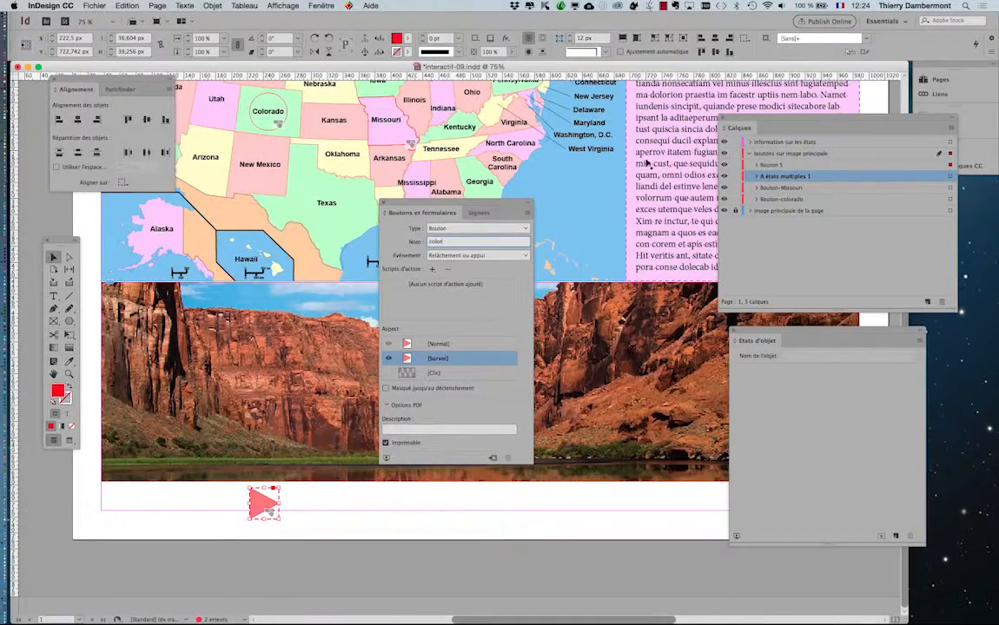
left_click_drag(504, 203, 392, 130)
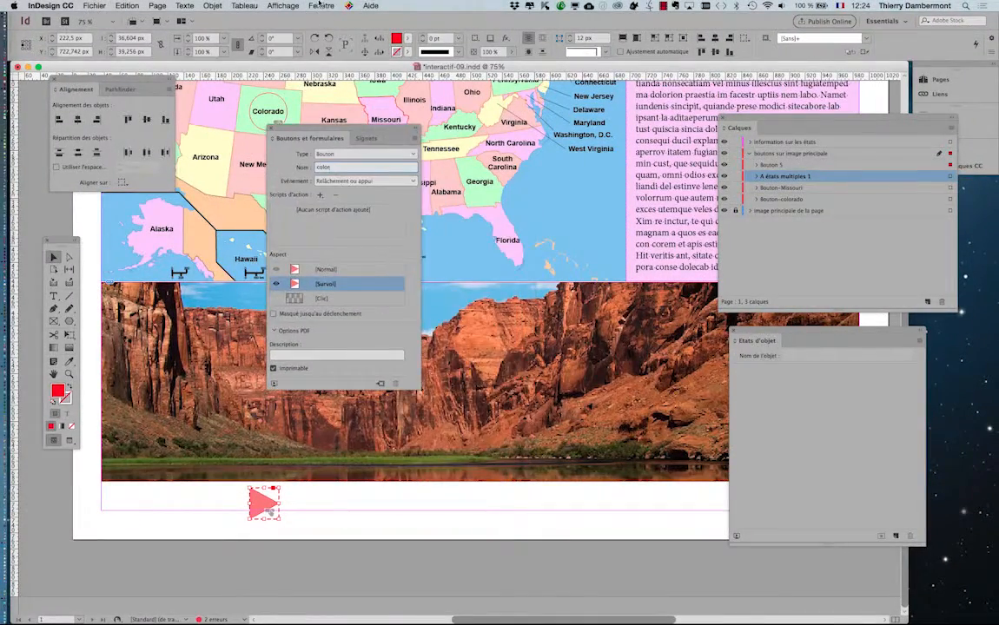
- Display the Nuancier swatches as a separate, enlarged palette beside the triangle, terminating the Red Giant Link error dialog
left_click(320, 5)
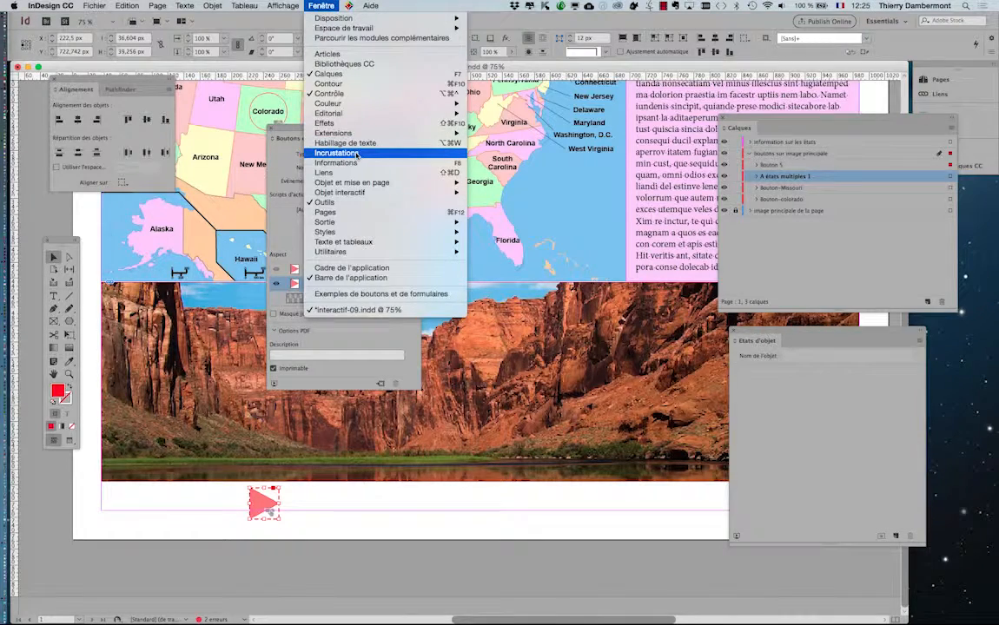
mouse_move(353, 104)
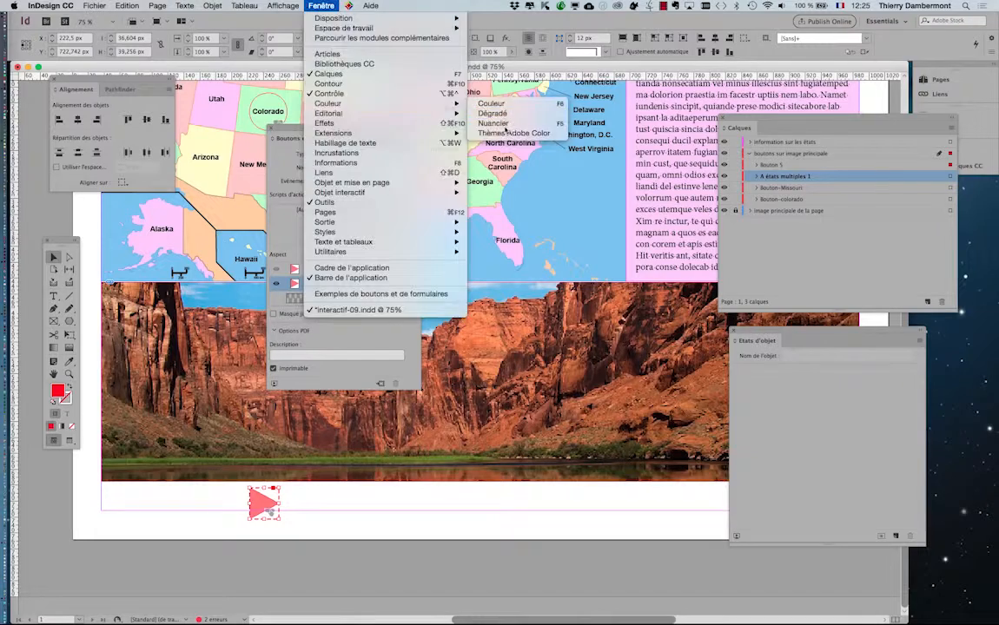
left_click(492, 123)
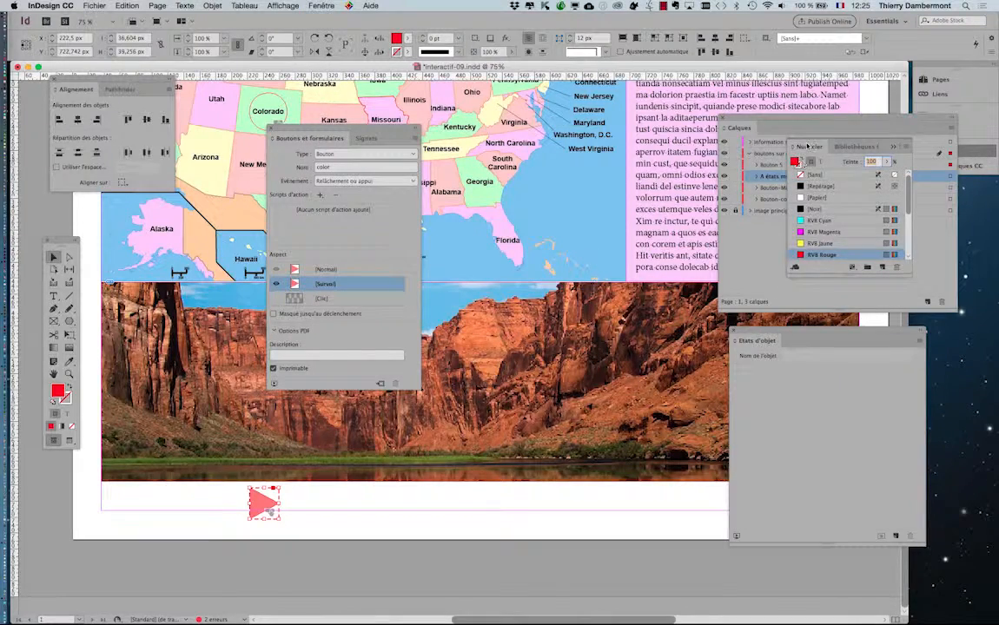
left_click_drag(806, 147, 506, 193)
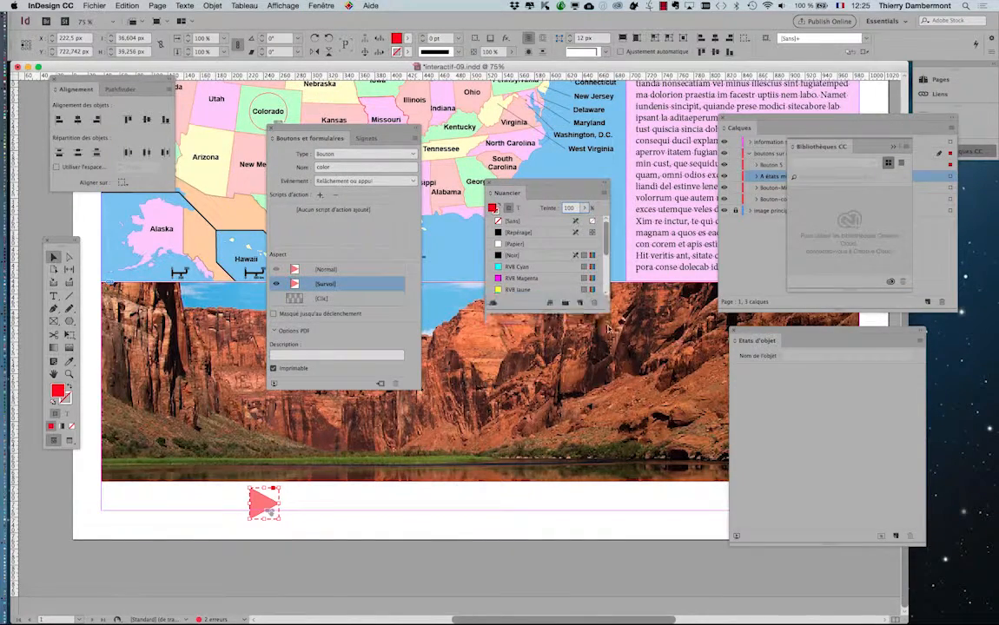
left_click_drag(605, 317, 630, 344)
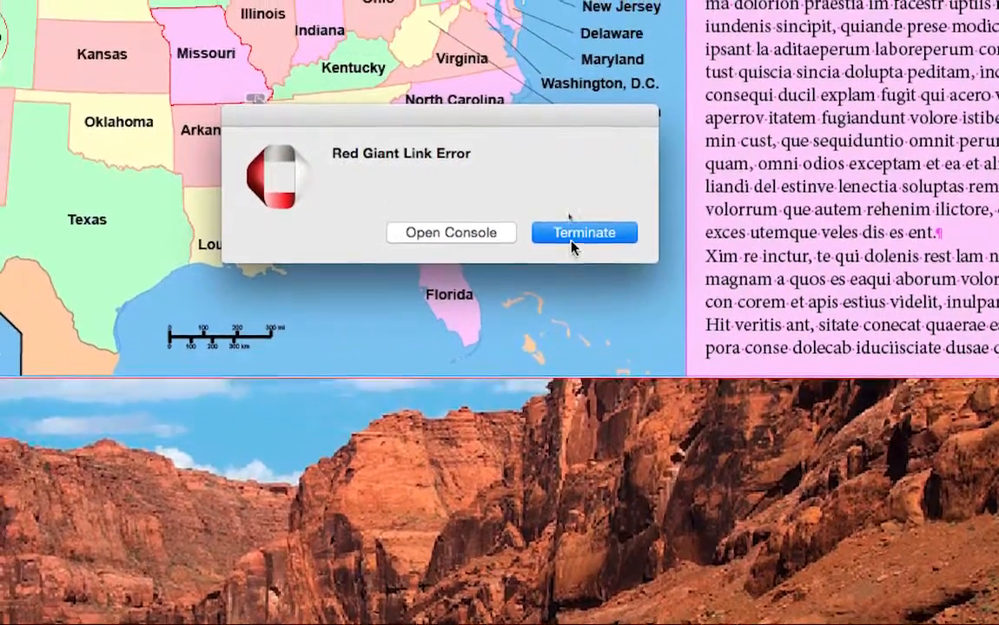
left_click(571, 236)
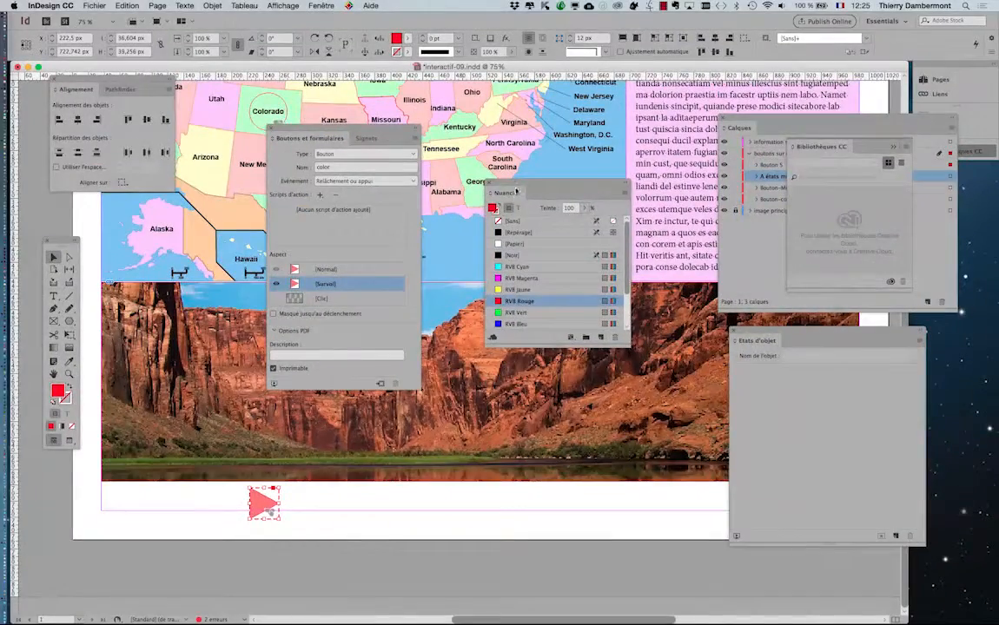
left_click_drag(507, 192, 90, 482)
- Set the opacity of the polygon inside the color button's [Effleuré] state to 100% with the Transparence effect
left_click_drag(736, 127, 467, 313)
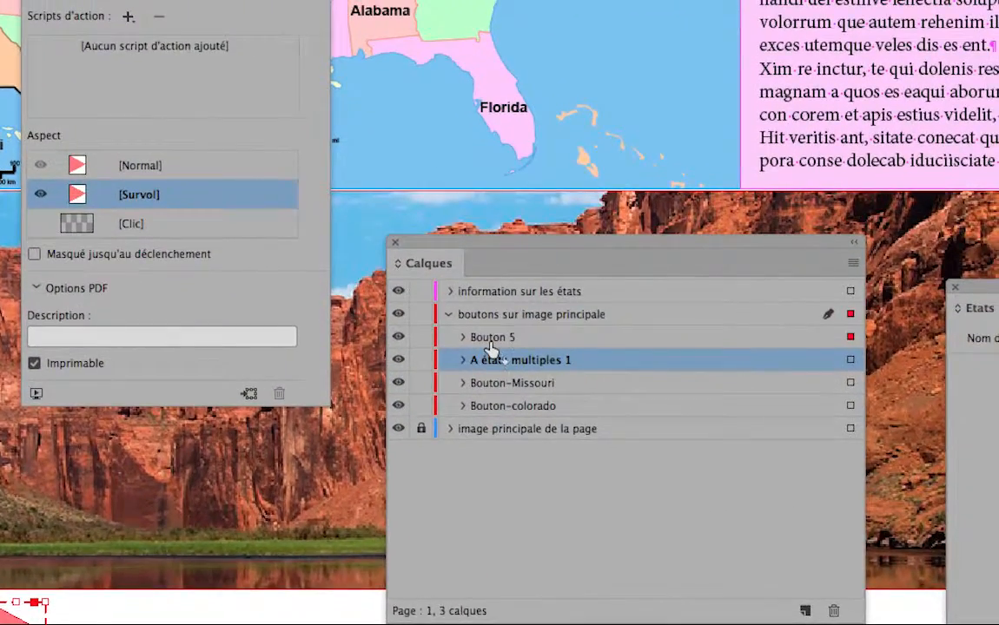
left_click(489, 343)
left_click(463, 338)
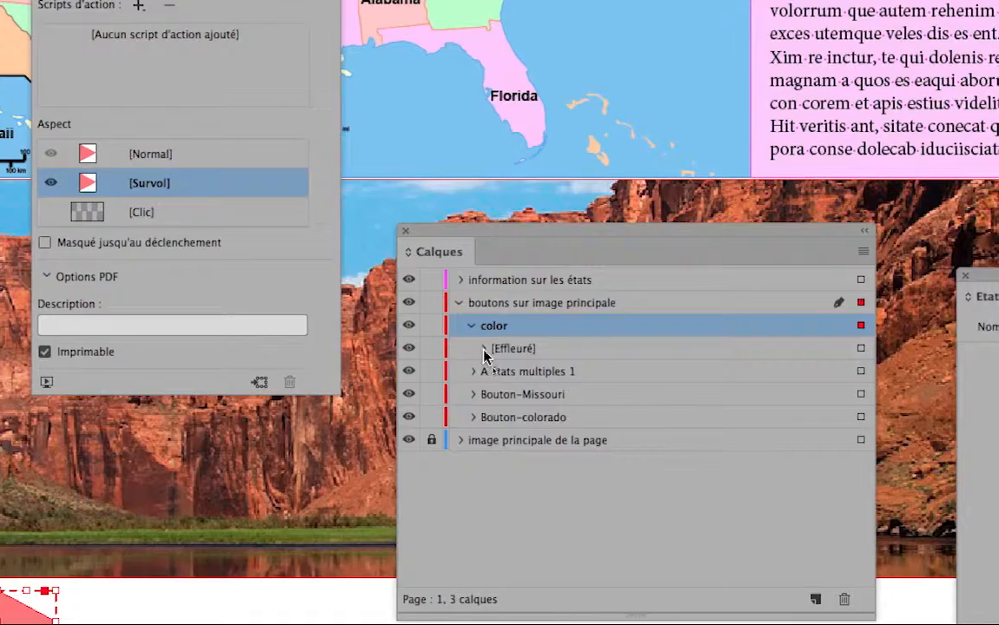
left_click(504, 348)
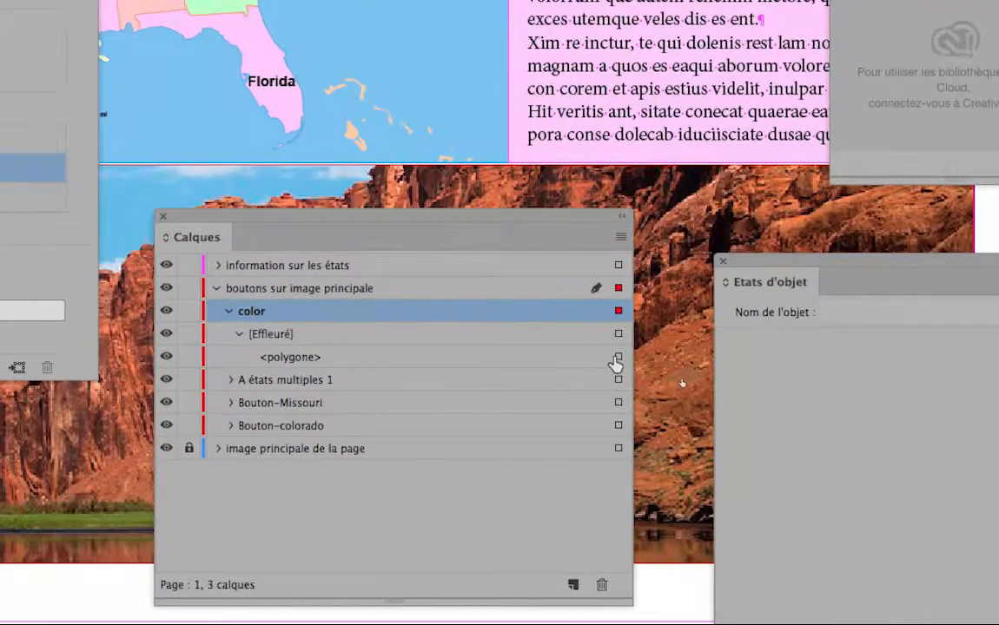
left_click(617, 358)
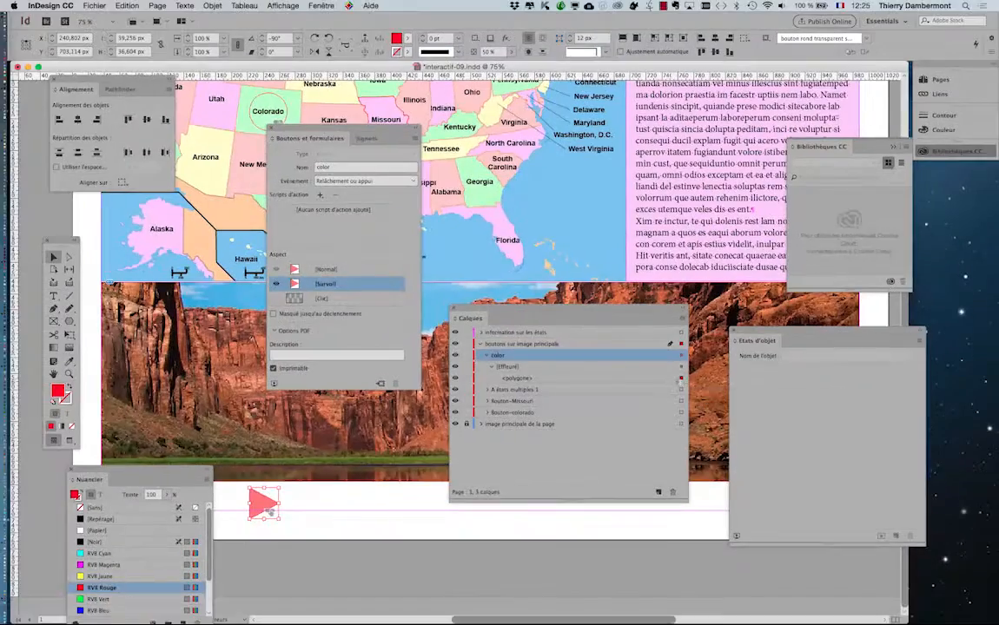
left_click(217, 6)
mouse_move(296, 214)
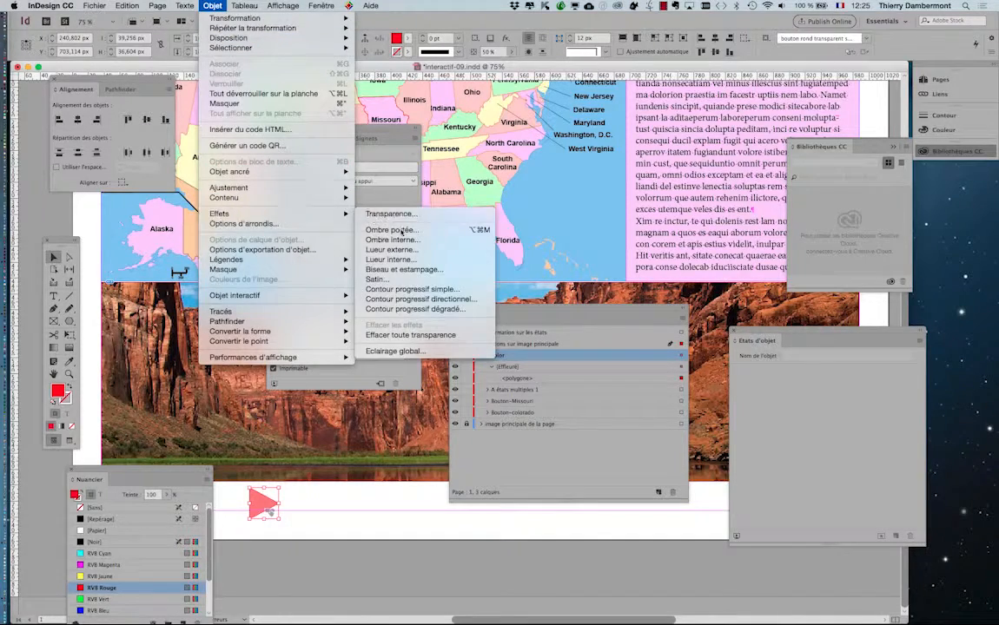
left_click(391, 214)
left_click(584, 425)
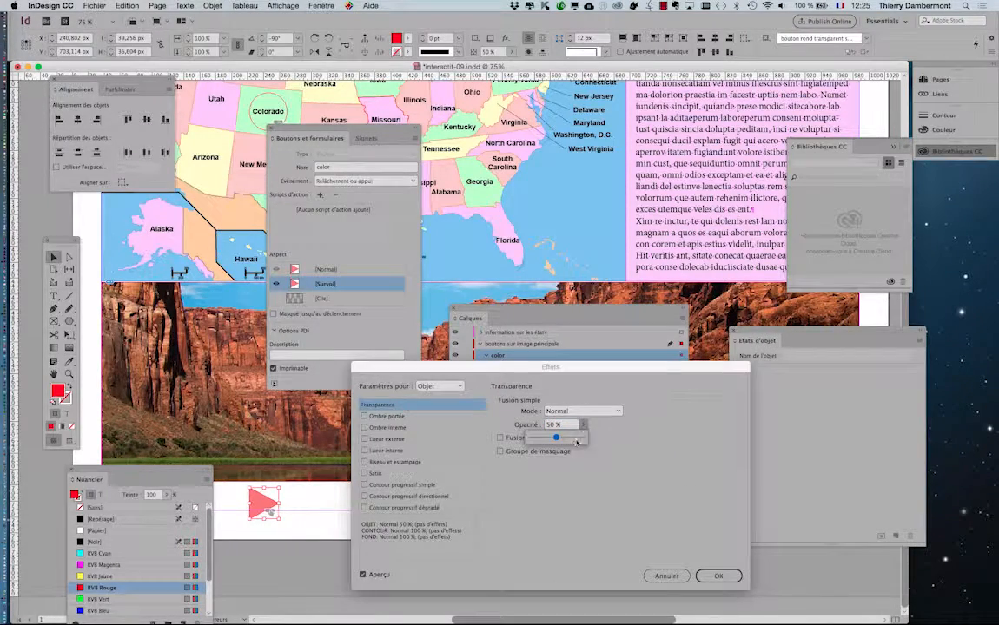
left_click_drag(576, 443, 611, 446)
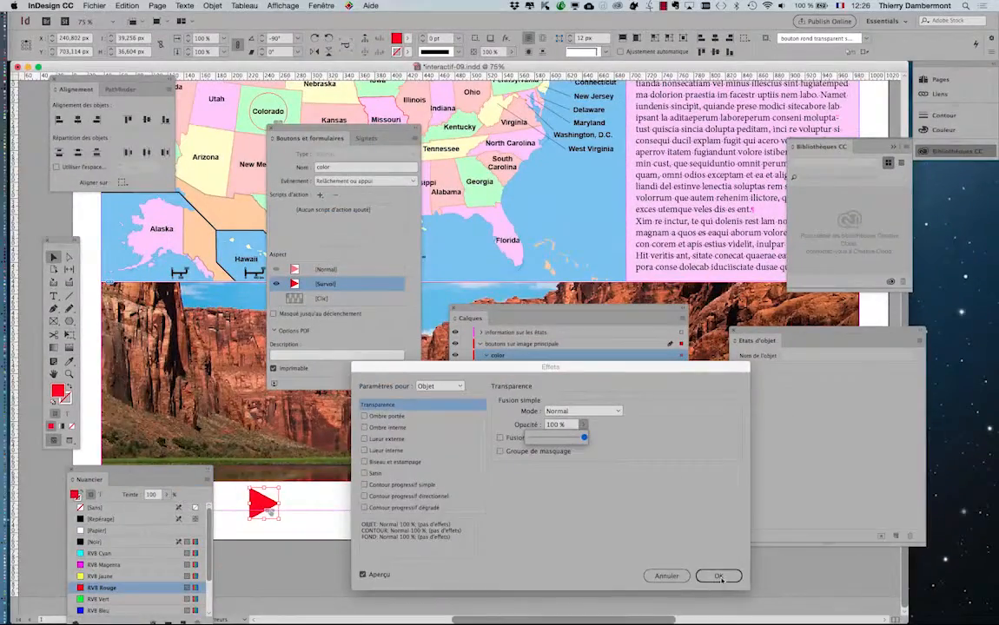
left_click(718, 577)
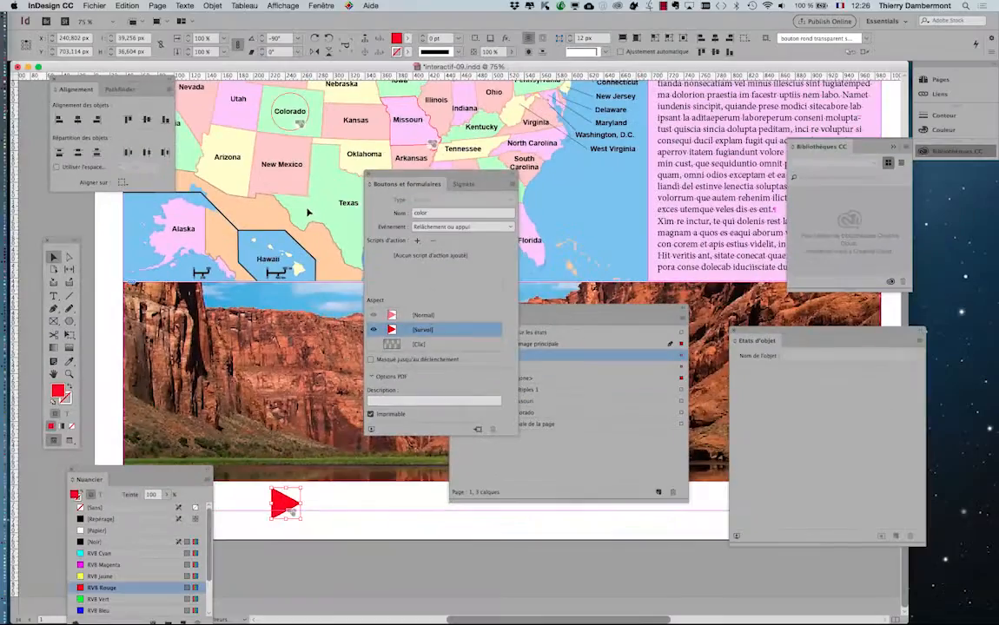
- Compare the triangle button's Normal and Survol appearances up close, finishing on Survol
scroll(338, 429, "up", 2)
scroll(339, 431, "down", 3)
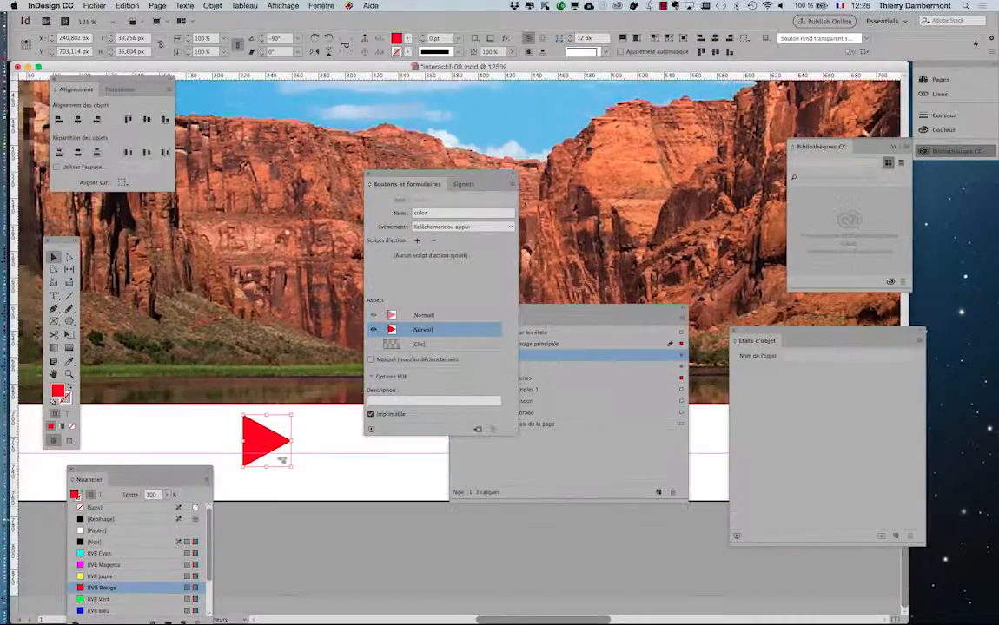
left_click(408, 315)
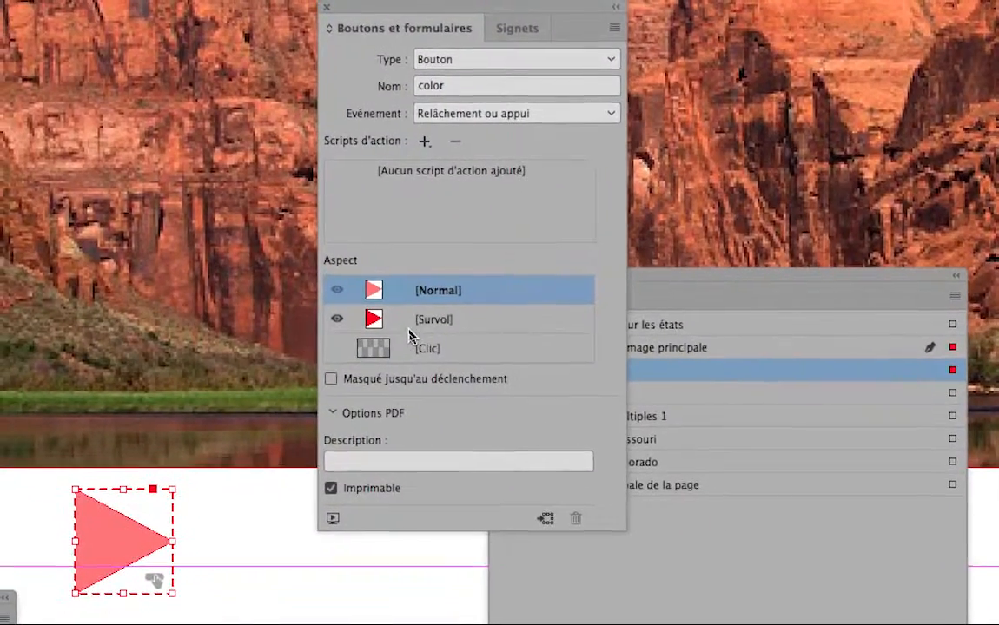
left_click(409, 348)
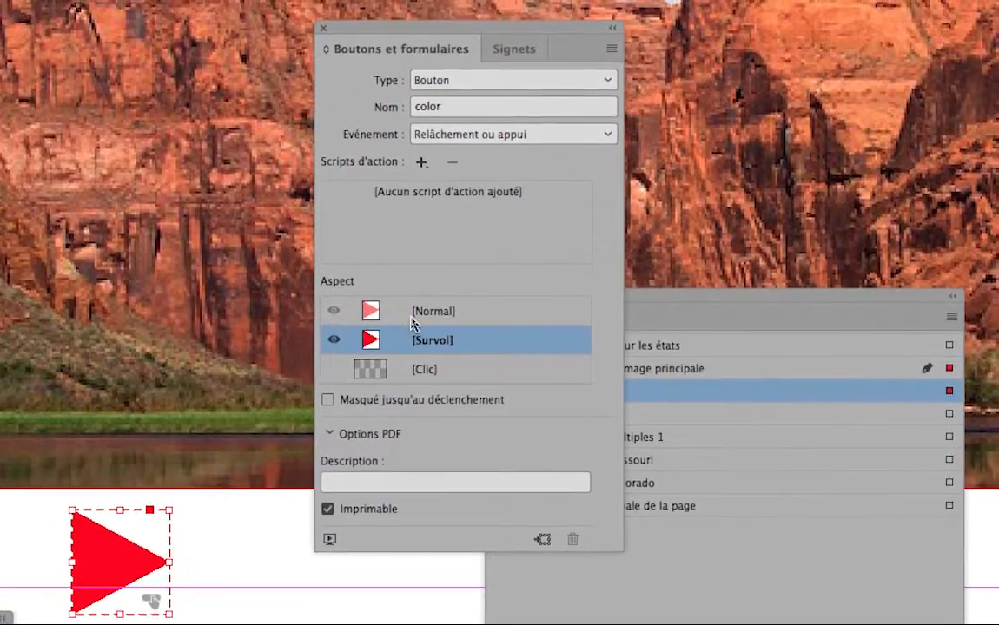
left_click(410, 295)
left_click(414, 328)
left_click(411, 295)
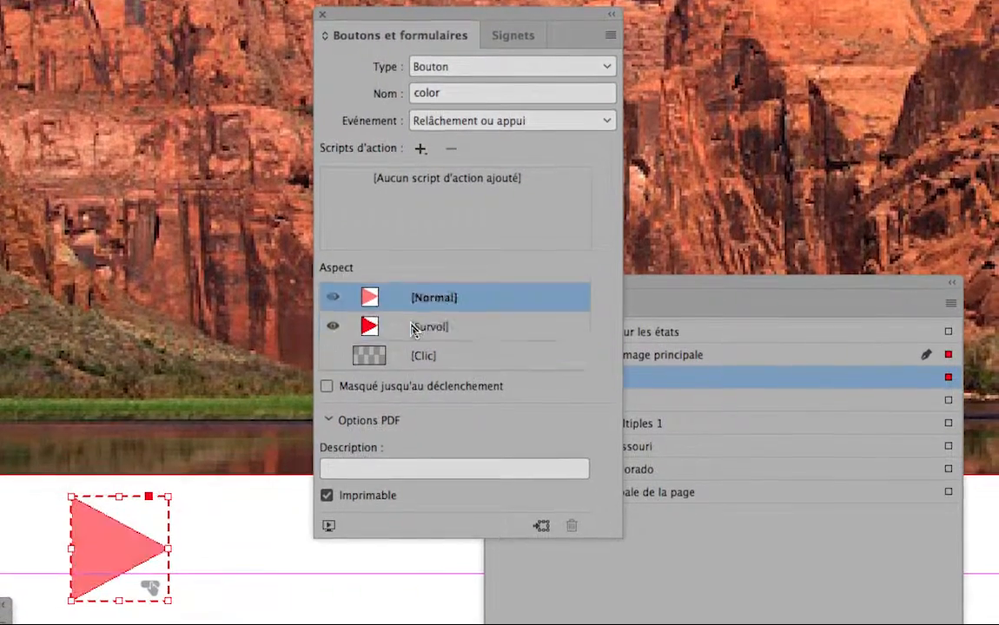
left_click(414, 327)
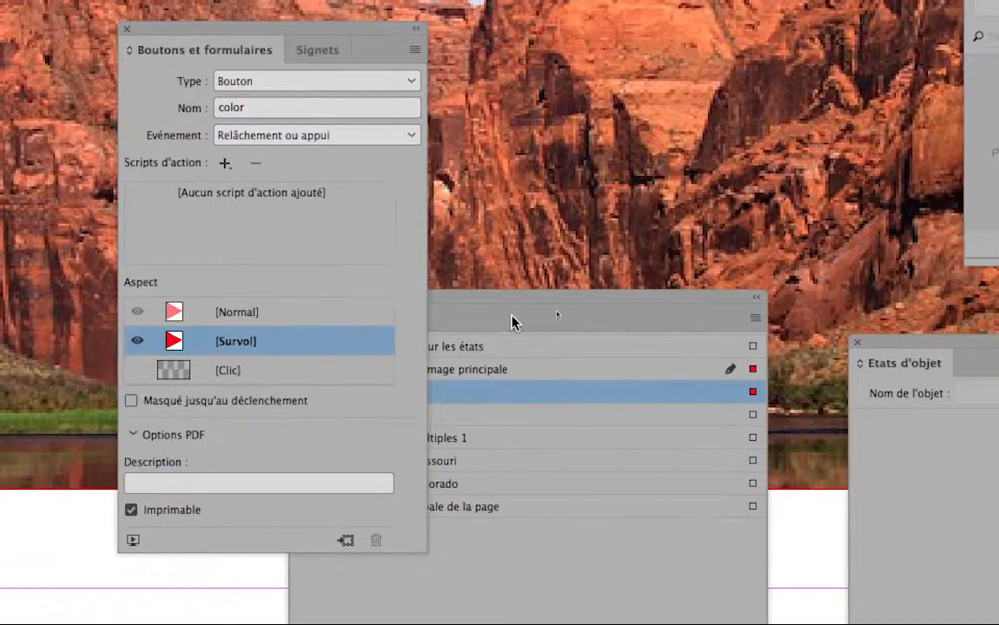
- Enlarge the polygon inside the color button's [Effleuré] state slightly around its centre
left_click_drag(713, 281, 719, 272)
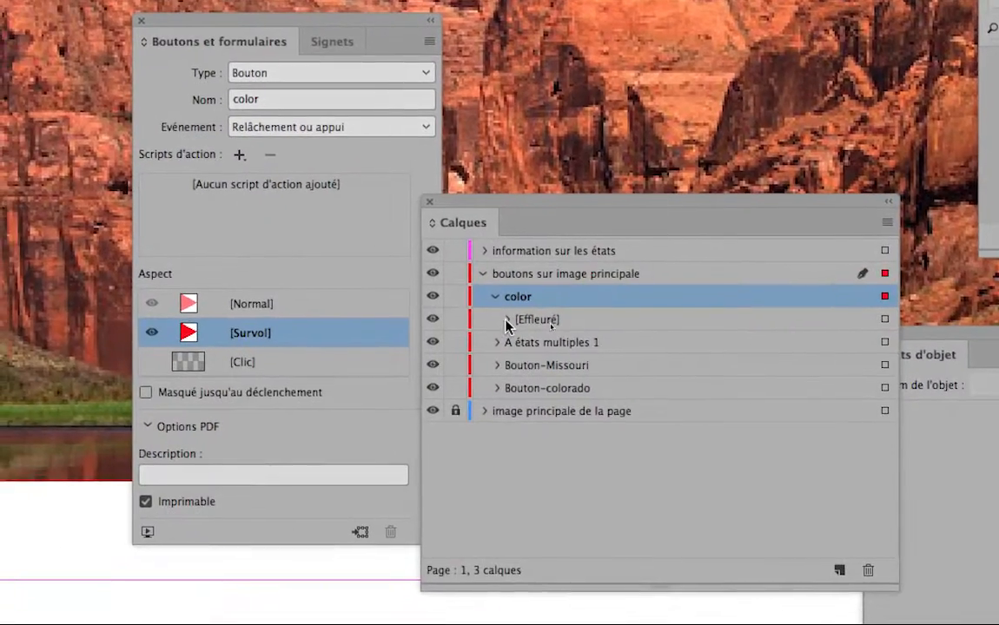
left_click(423, 399)
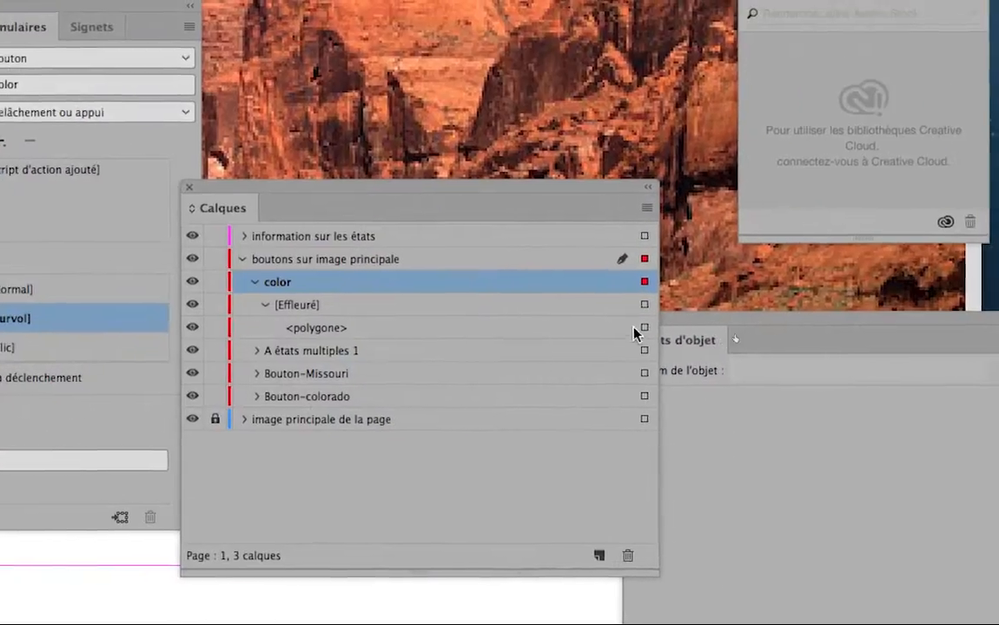
left_click(758, 327)
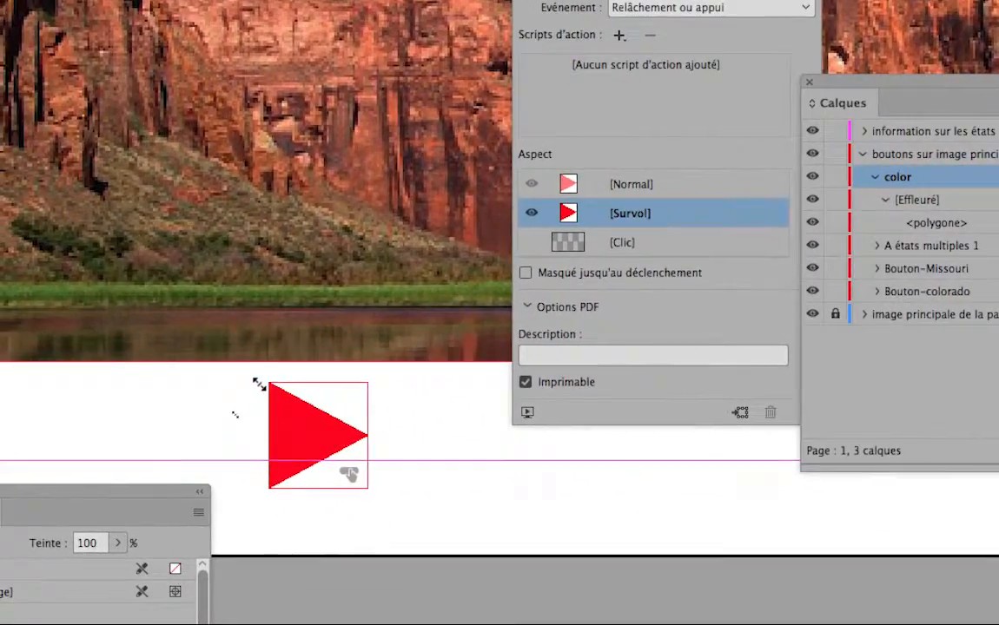
left_click_drag(258, 384, 254, 382)
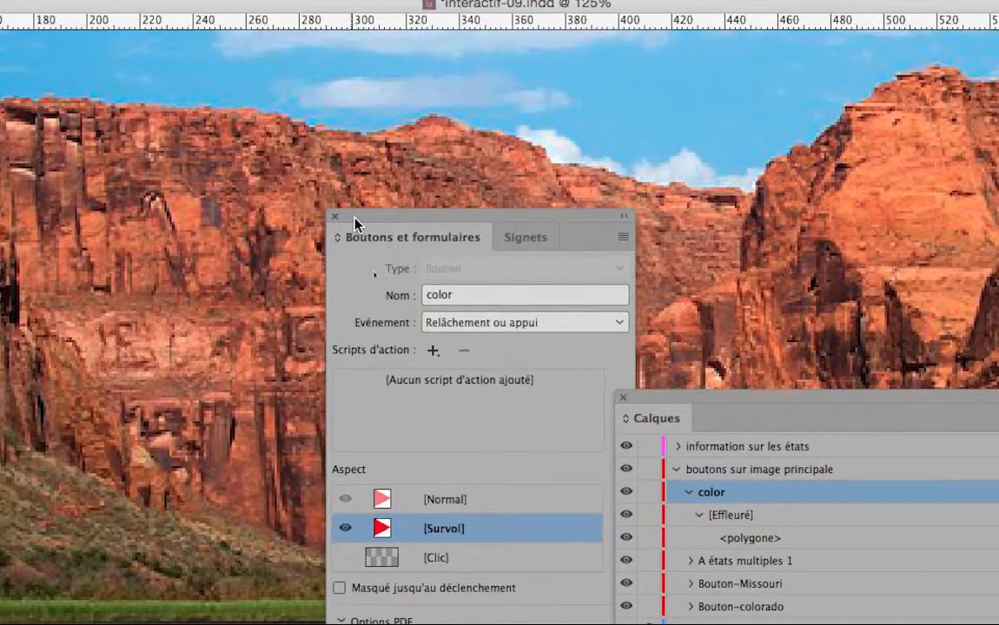
- Alternate between the Normal and Survol appearances to check the triangle's size change, with the button settings placed beside it
left_click_drag(354, 219, 333, 438)
left_click(366, 393)
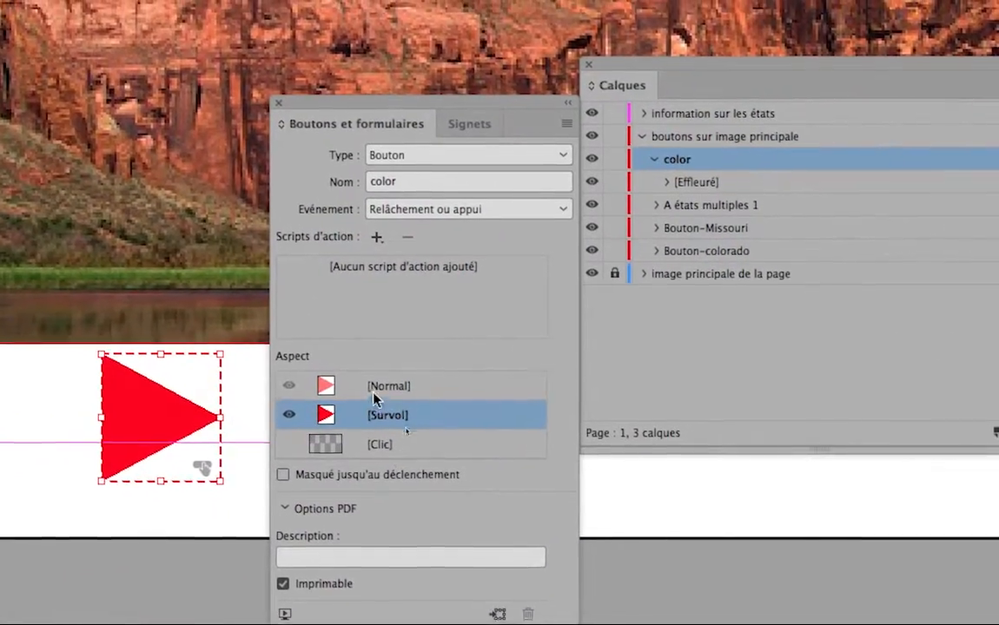
left_click(387, 398)
left_click(374, 415)
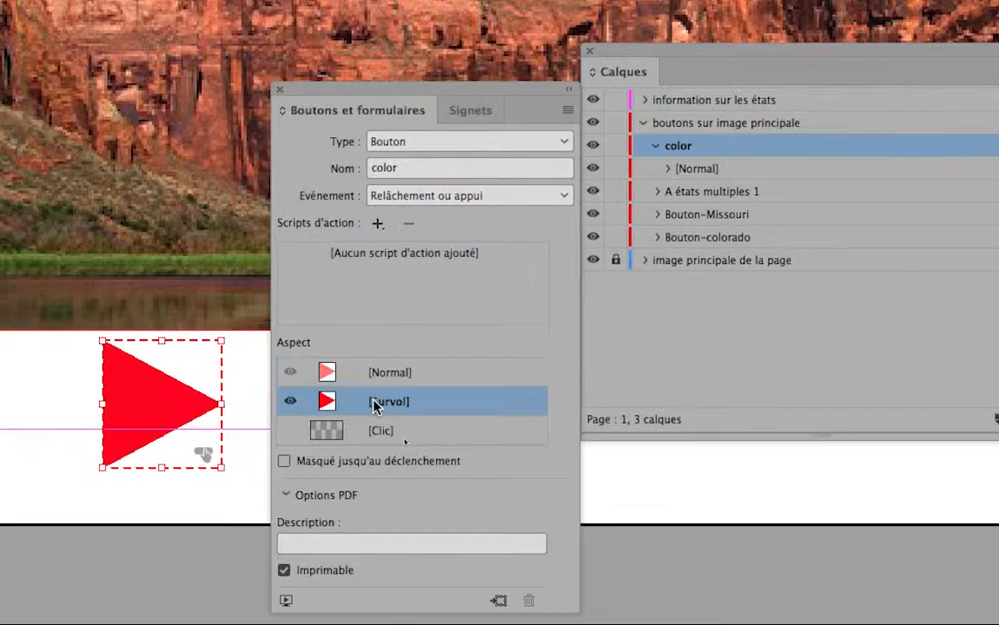
left_click(377, 397)
left_click(380, 416)
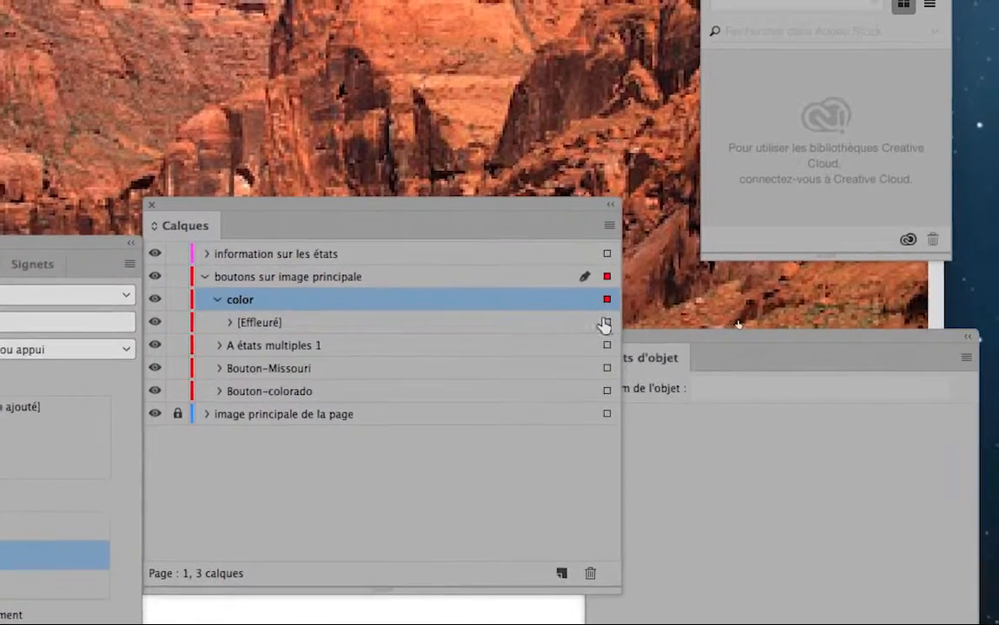
- Expand the color button's [Effleuré] state among the layers and select the polygon it contains
left_click(619, 319)
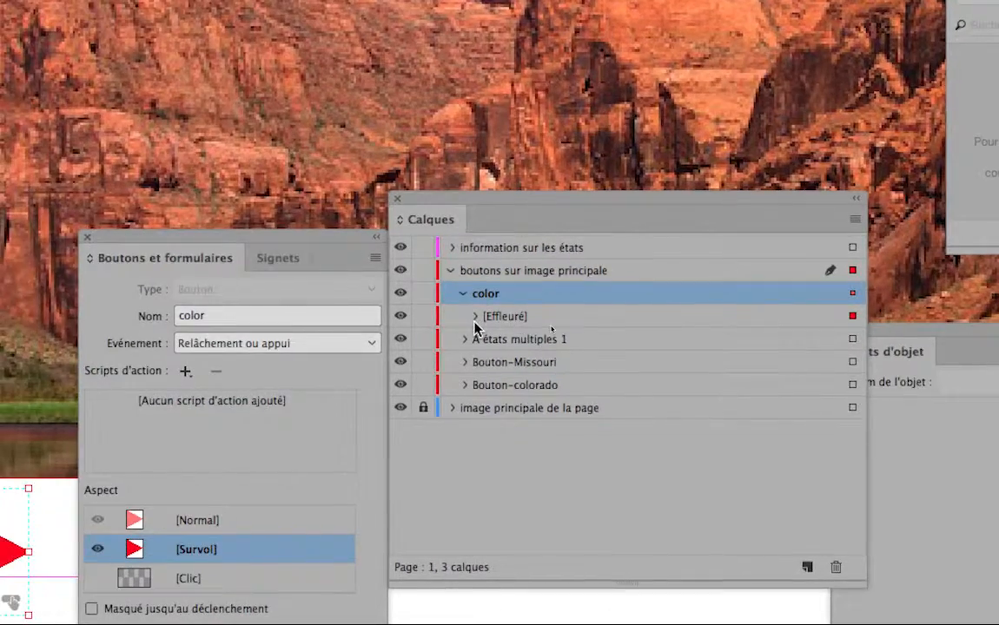
left_click(448, 319)
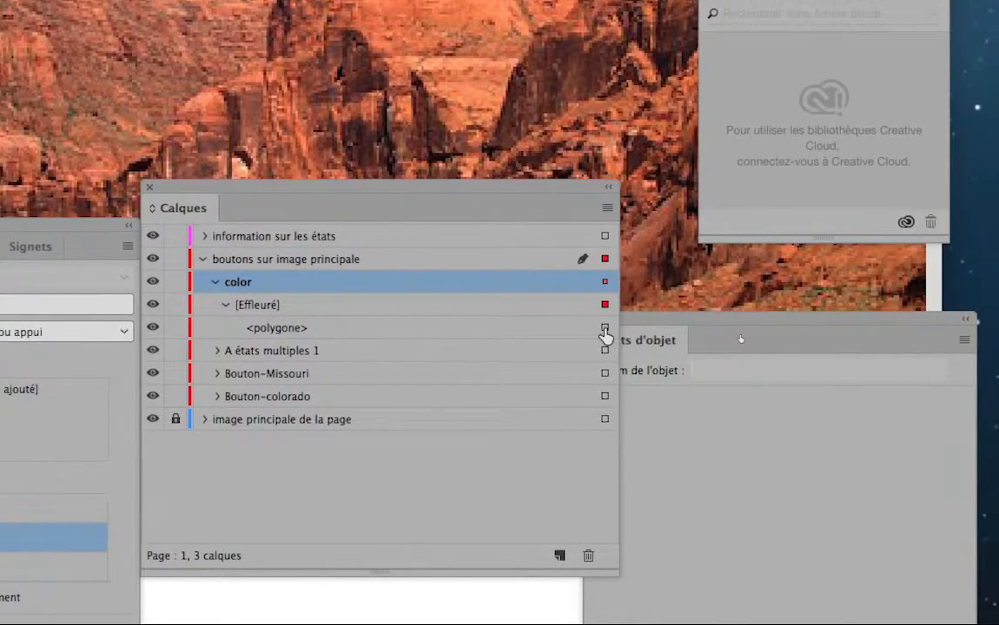
left_click(608, 328)
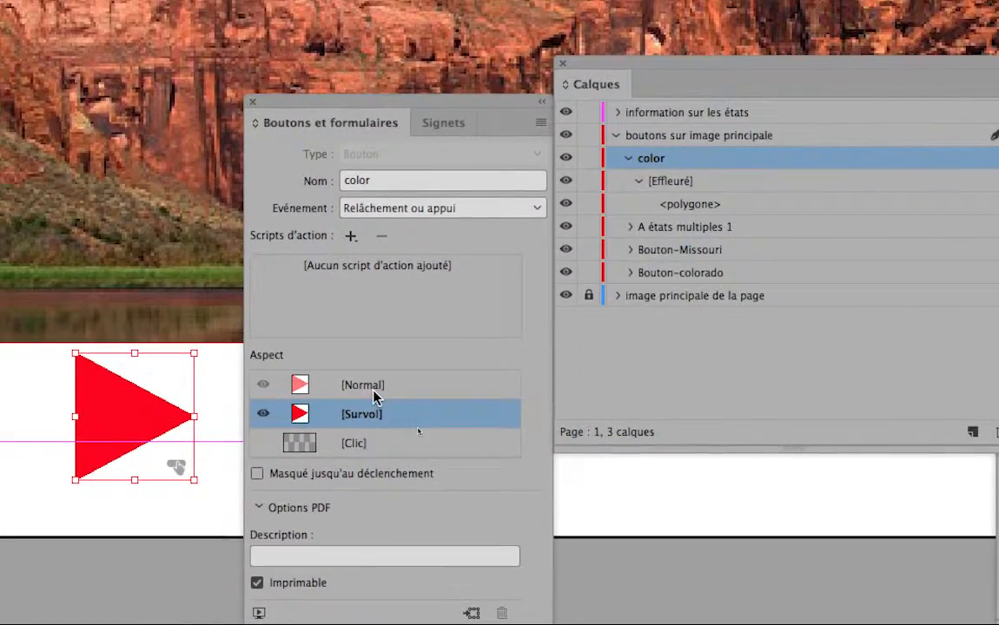
- Review the triangle's opacity and size differences between Normal and Survol again, leaving Survol active
left_click(373, 392)
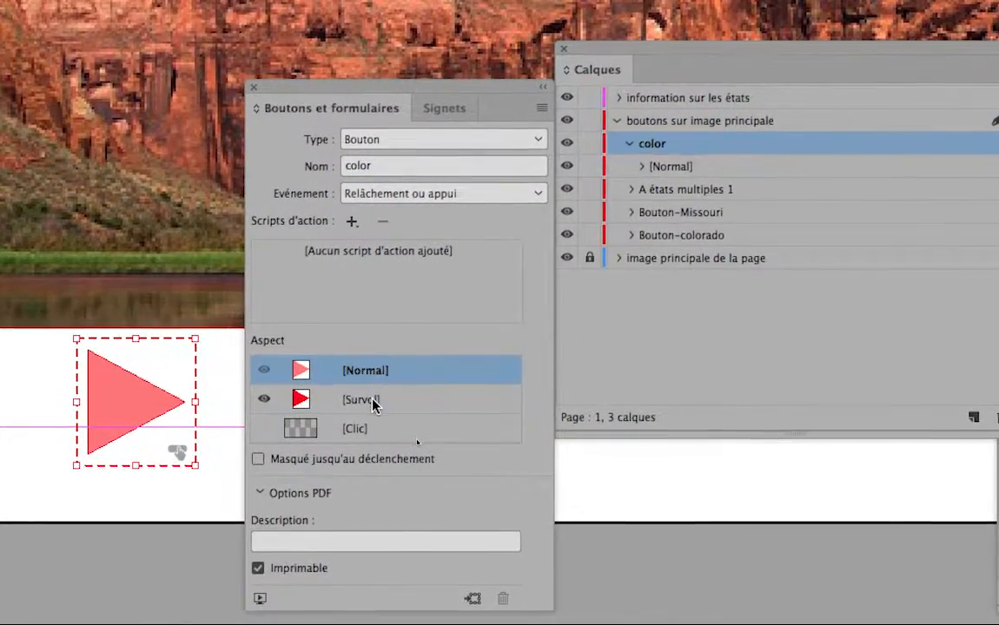
left_click(376, 412)
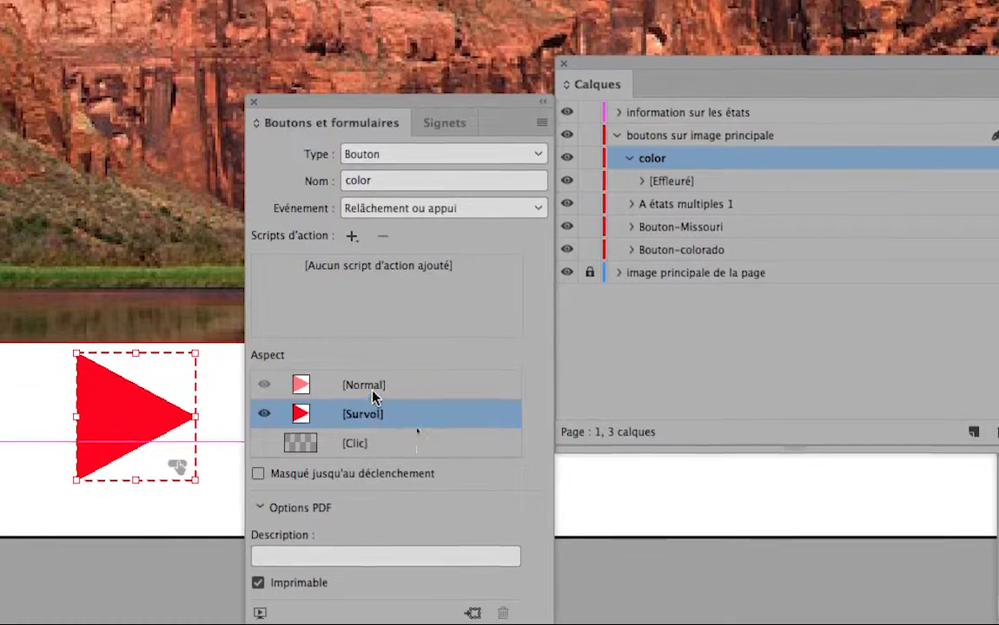
left_click(374, 391)
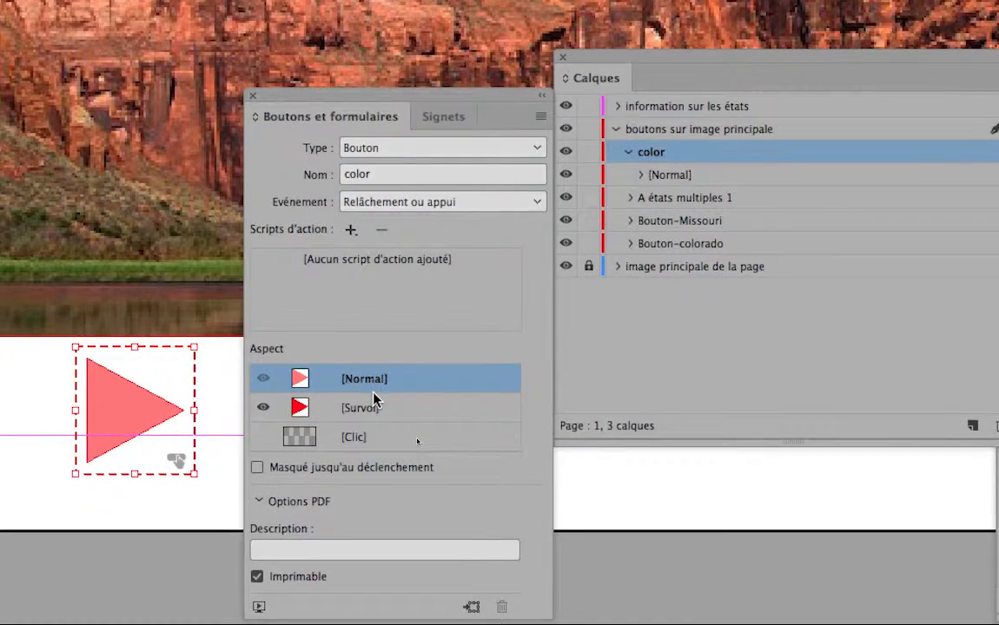
left_click(407, 410)
left_click(373, 391)
left_click(380, 411)
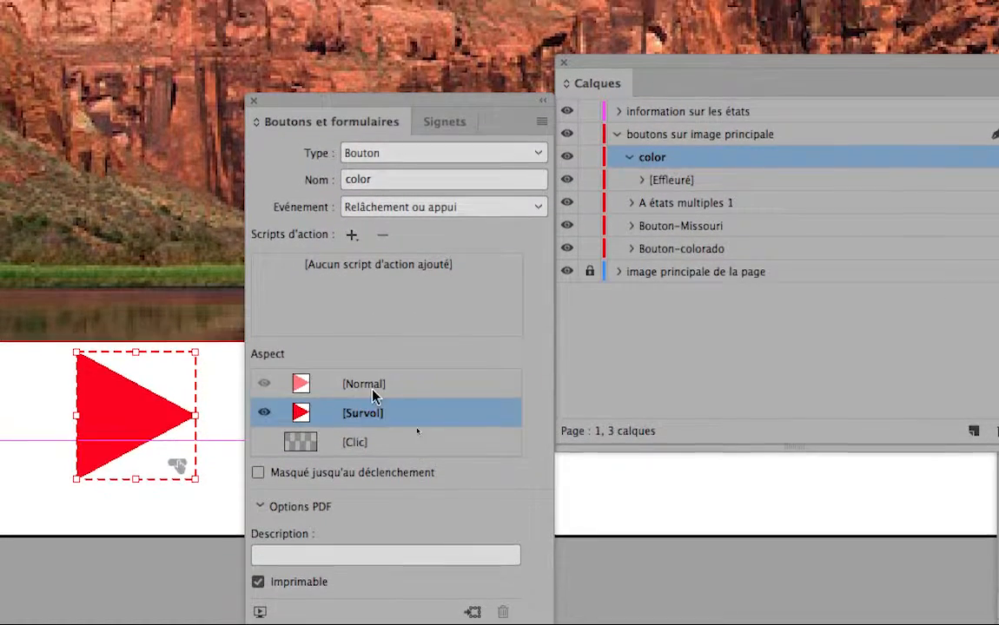
- Alternate repeatedly between the color button's Normal and Survol appearances to compare the triangle's two looks, ending on Survol
left_click(379, 391)
left_click(381, 412)
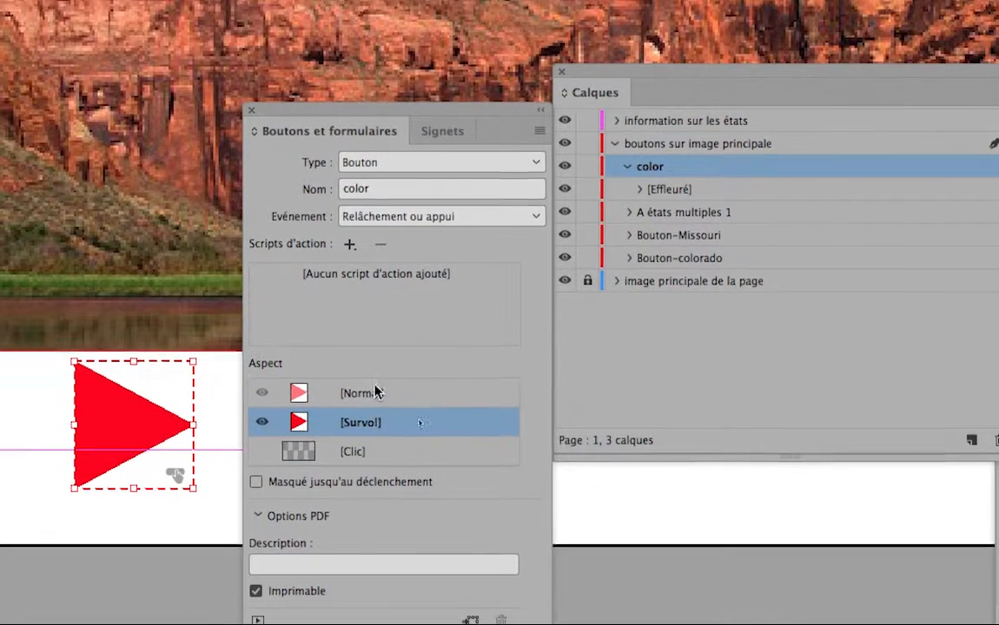
left_click(373, 372)
left_click(371, 401)
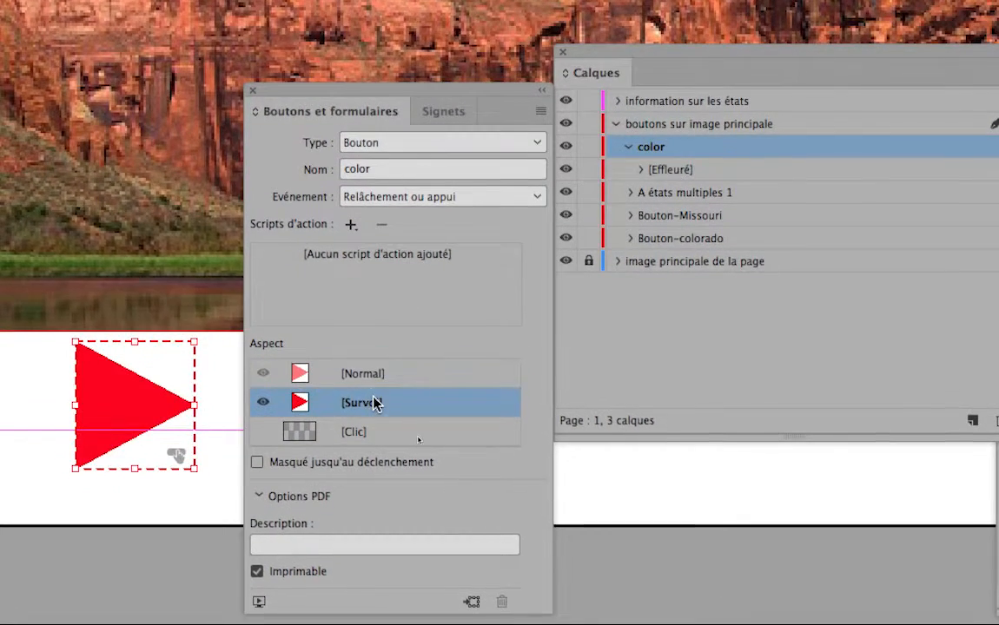
left_click(373, 373)
left_click(370, 402)
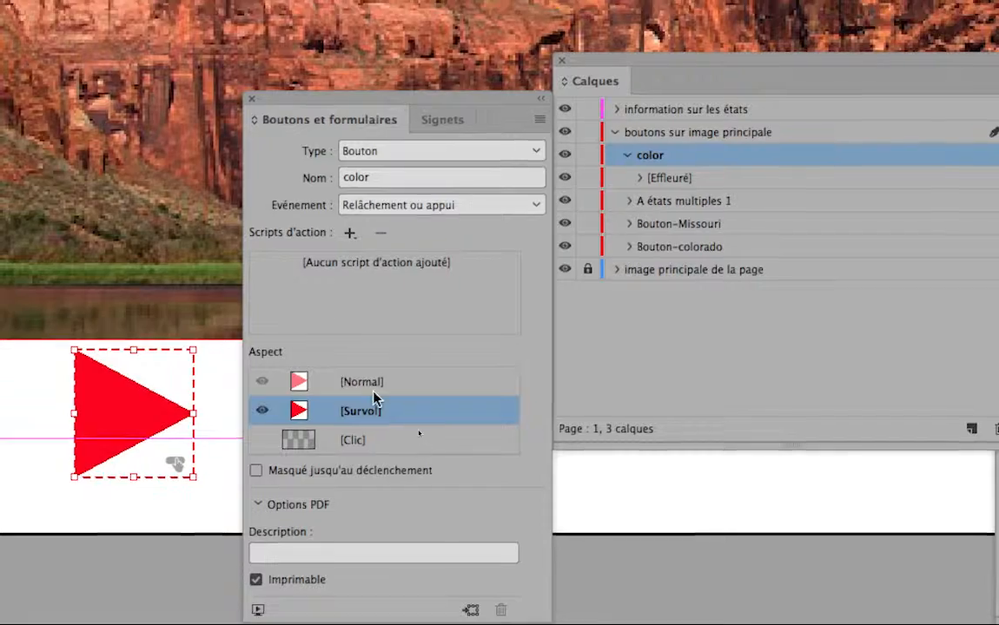
left_click(373, 389)
left_click(373, 405)
left_click(373, 389)
left_click(373, 405)
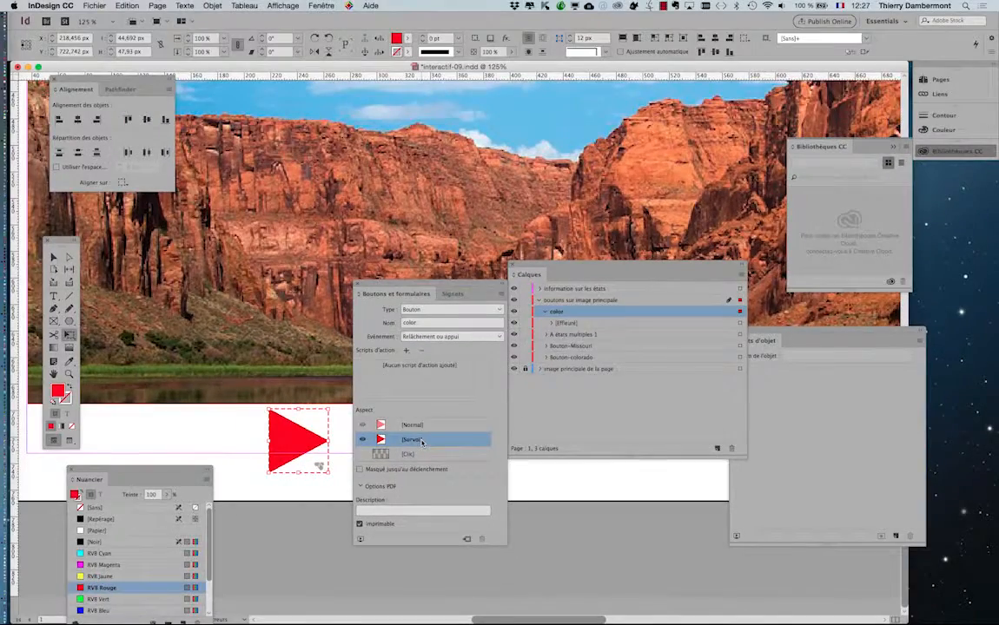
- Save a new version of the document as interactif-10.indd in the JOUR 6 IVE folder
left_click_drag(420, 286, 479, 398)
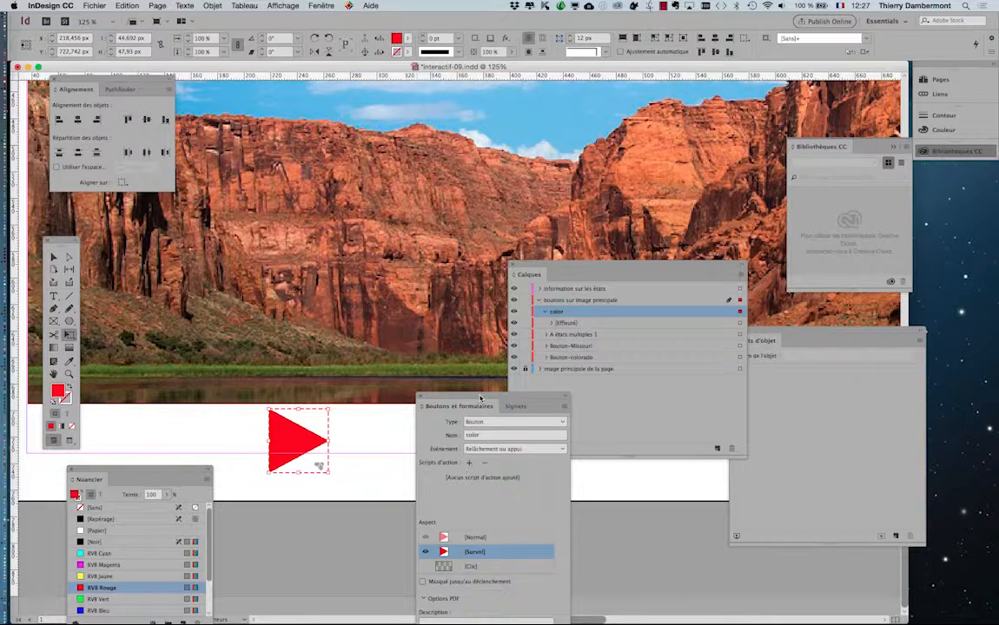
key("super+minus")
key("super+minus")
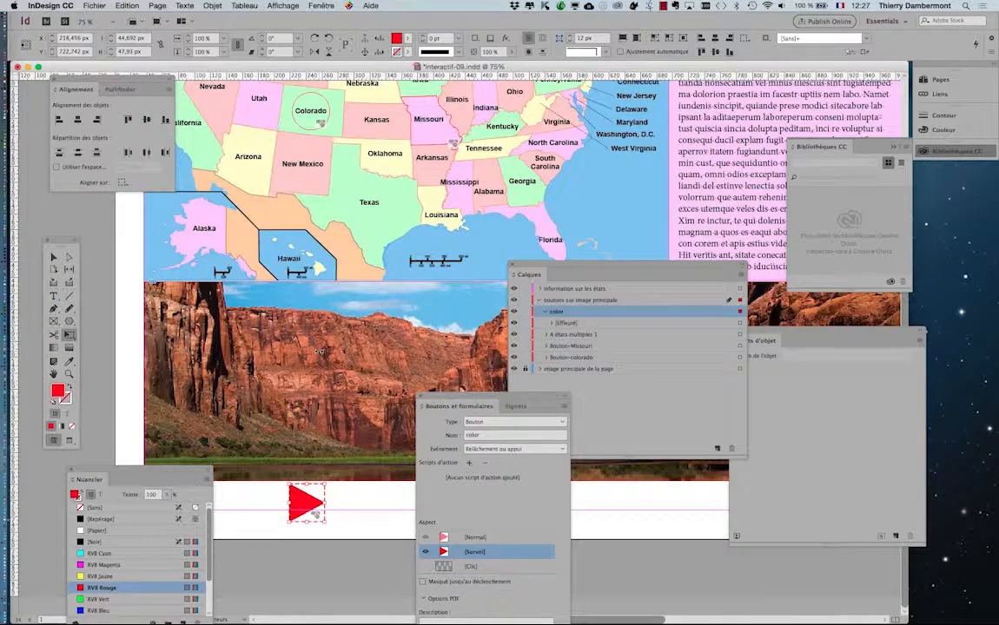
left_click(94, 5)
left_click(104, 76)
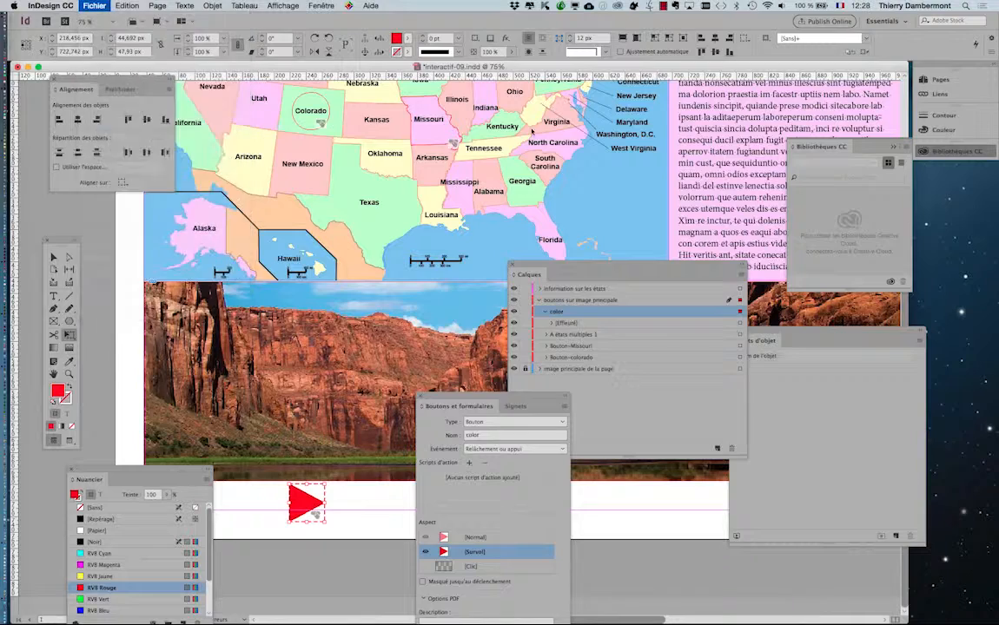
left_click(507, 90)
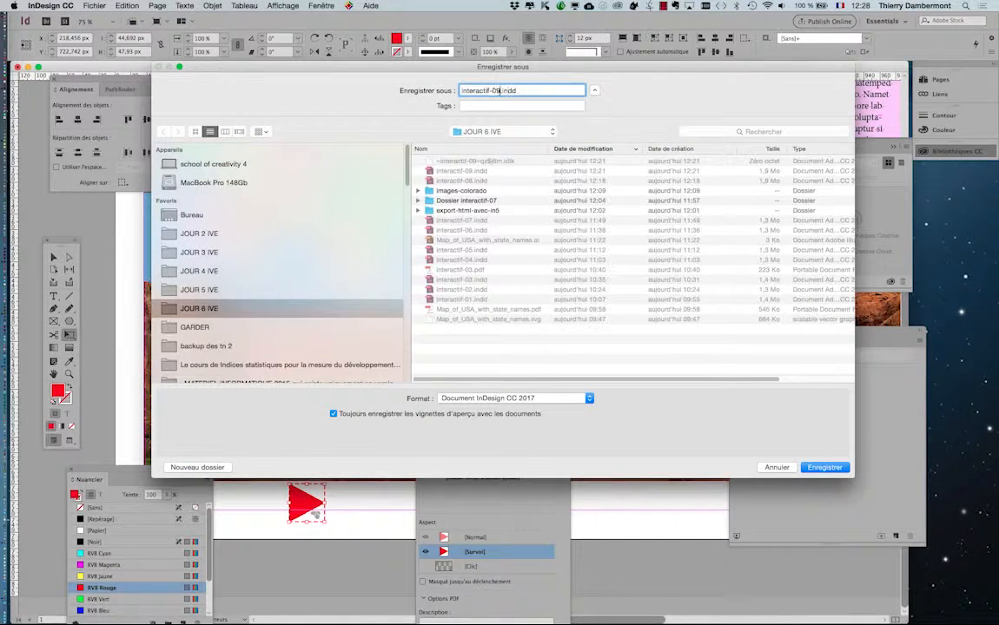
key("BackSpace")
key("BackSpace")
type("10")
left_click(840, 469)
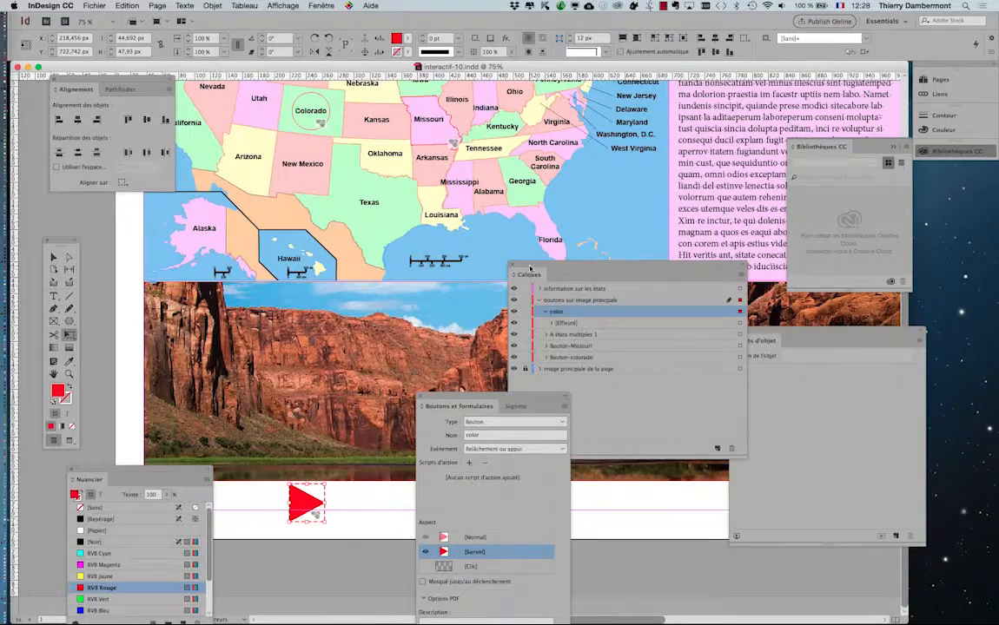
- Separate the layer list from the button settings to expose the photo and pick the Selection tool
left_click_drag(533, 267, 693, 300)
left_click_drag(469, 404, 435, 259)
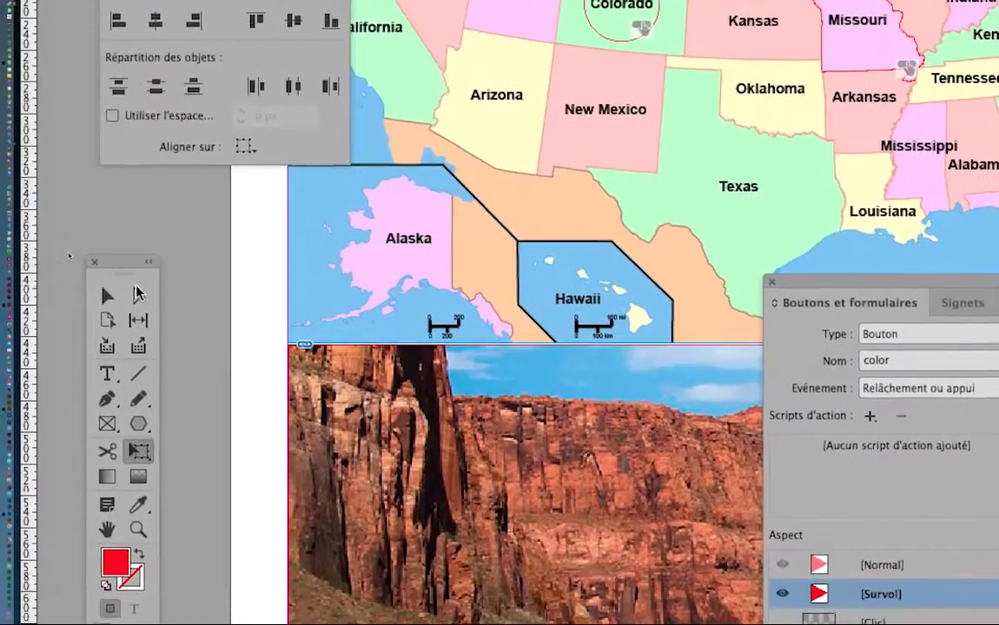
left_click(110, 297)
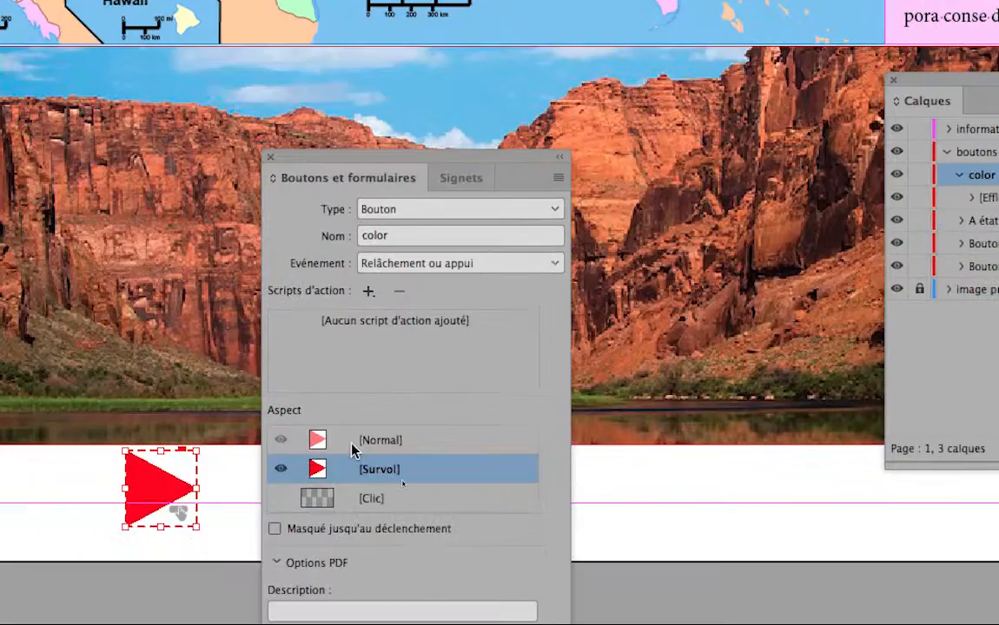
- Check the triangle's Normal and Survol appearances against each other, leaving Normal active
left_click(376, 575)
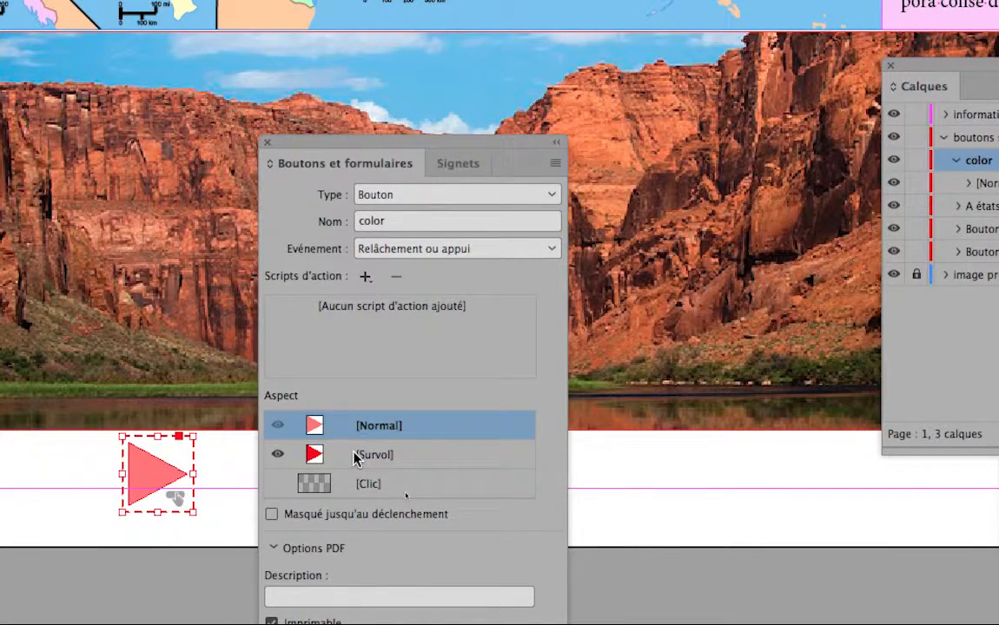
left_click(358, 460)
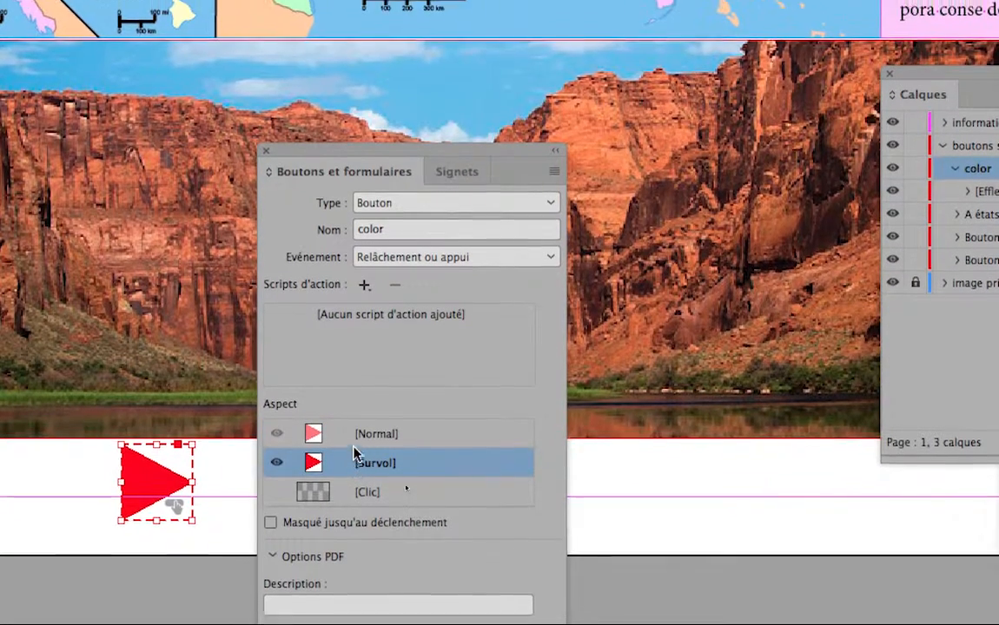
left_click(358, 427)
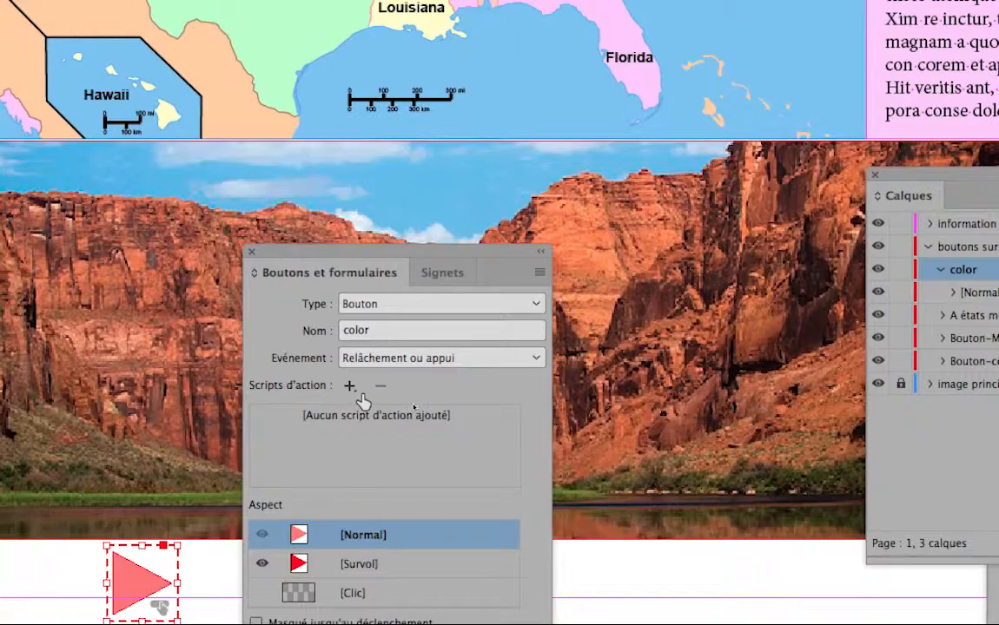
- Give the color button the action Atteindre l'état suivant, targeting the object A états multiples 1
left_click(363, 292)
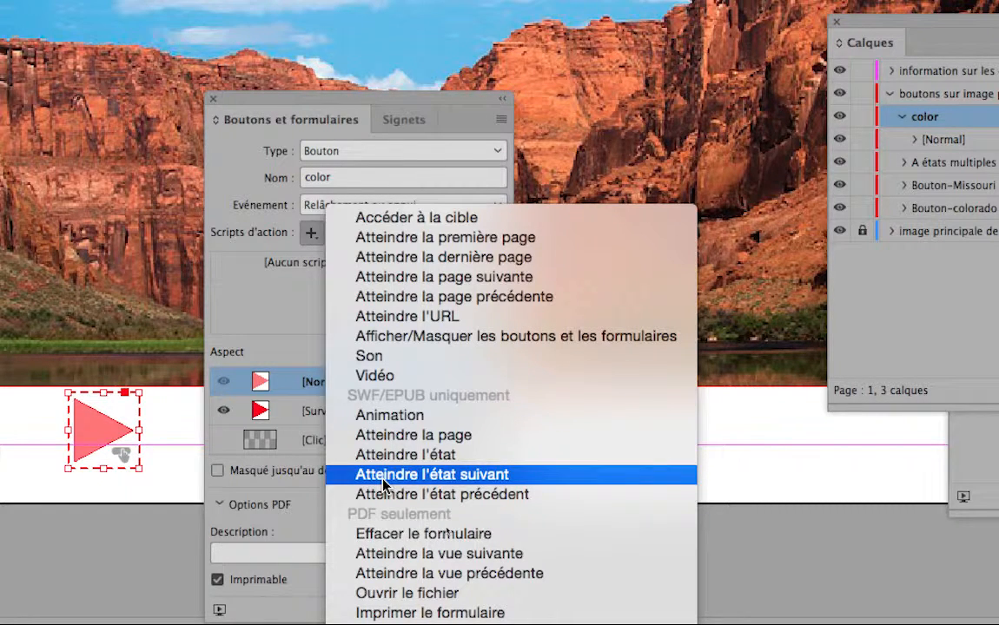
left_click(385, 476)
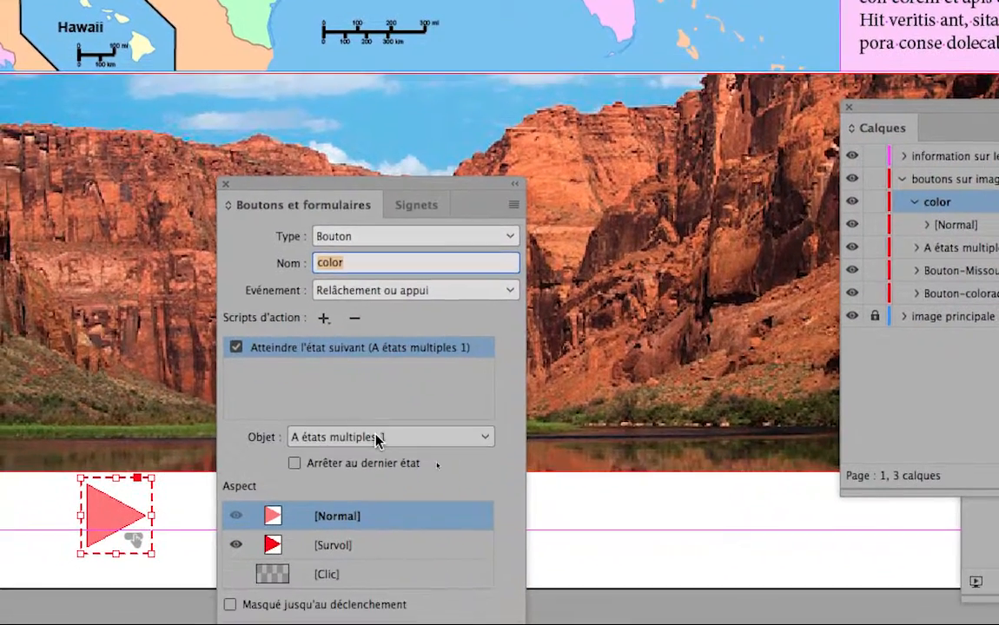
left_click(374, 478)
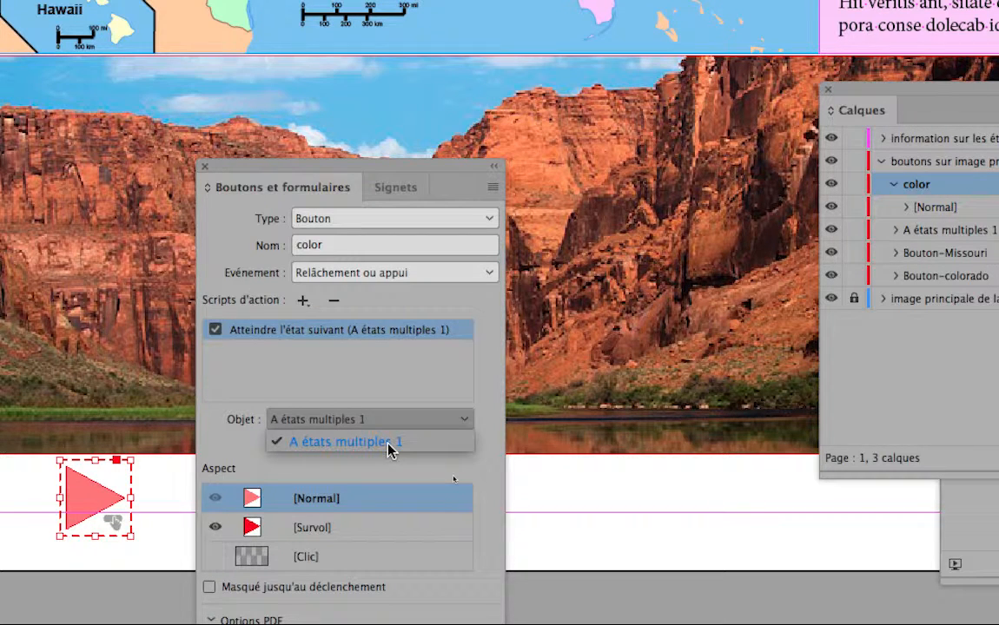
left_click(389, 445)
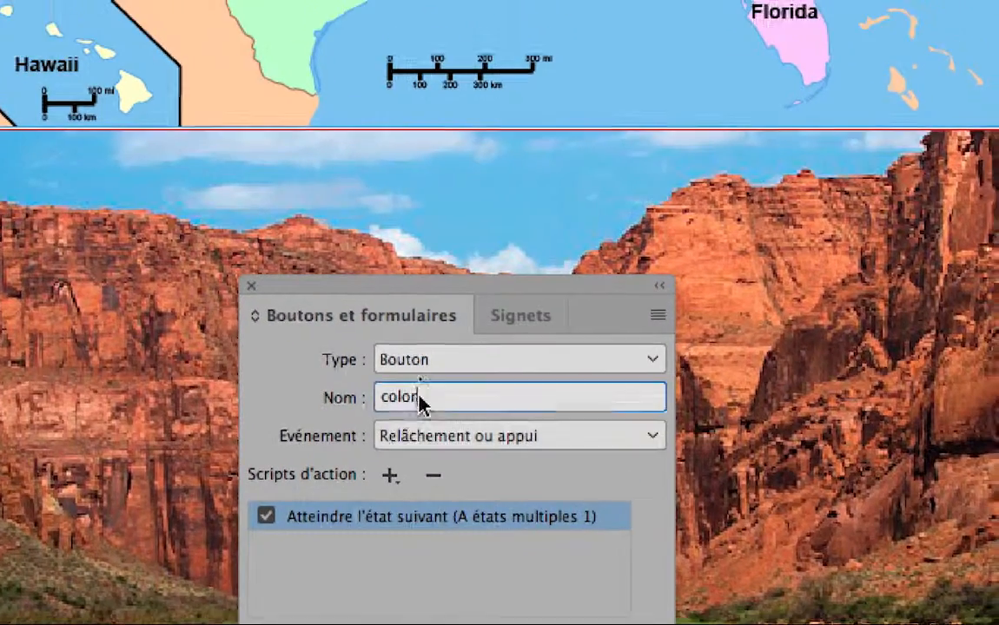
- Rename the triangular button from color to colorado-suivant-dans-OEM
left_click_drag(424, 377, 385, 376)
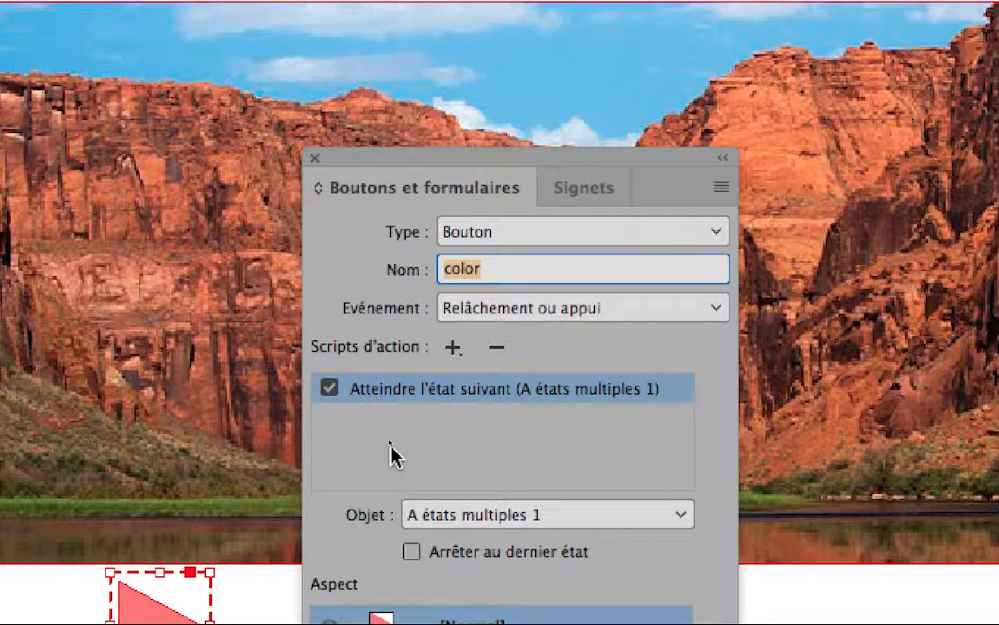
type("etat")
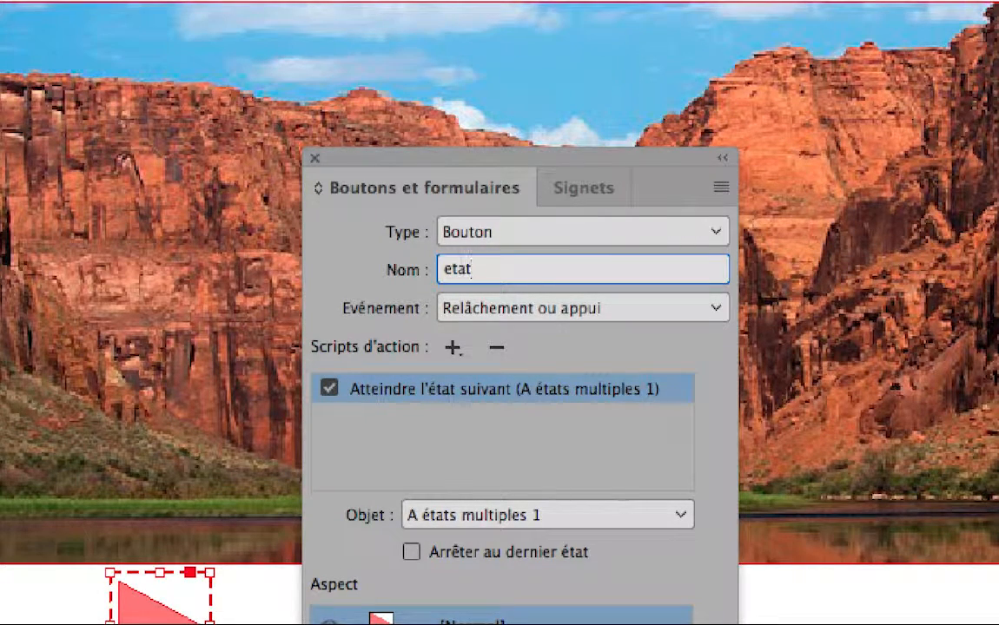
key("BackSpace")
key("BackSpace")
key("BackSpace")
key("BackSpace")
type("colorado-suivant-dans-OEM")
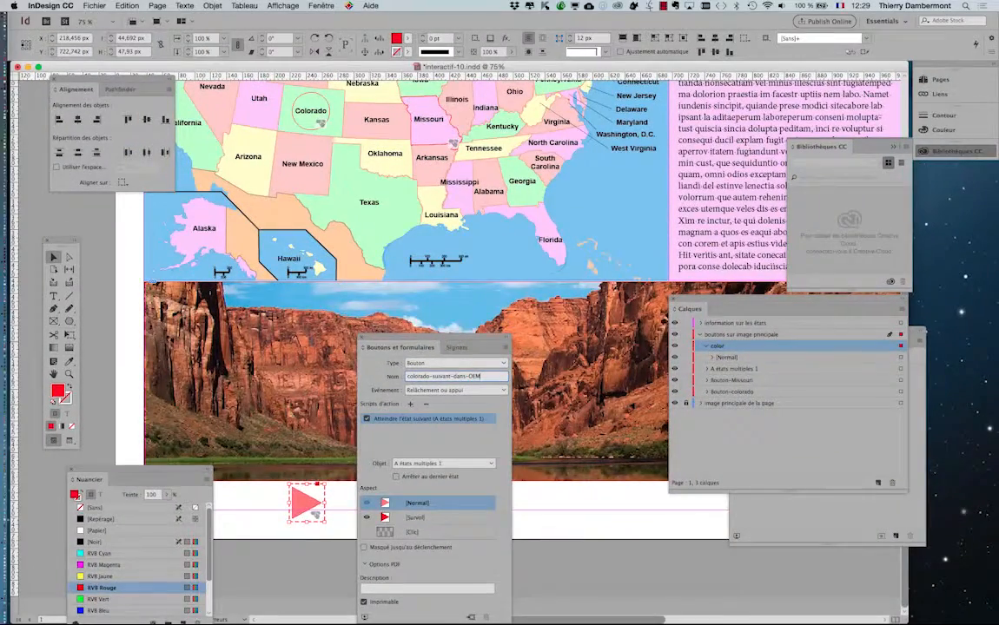
- Save the current document under its existing file name
left_click_drag(434, 338, 465, 338)
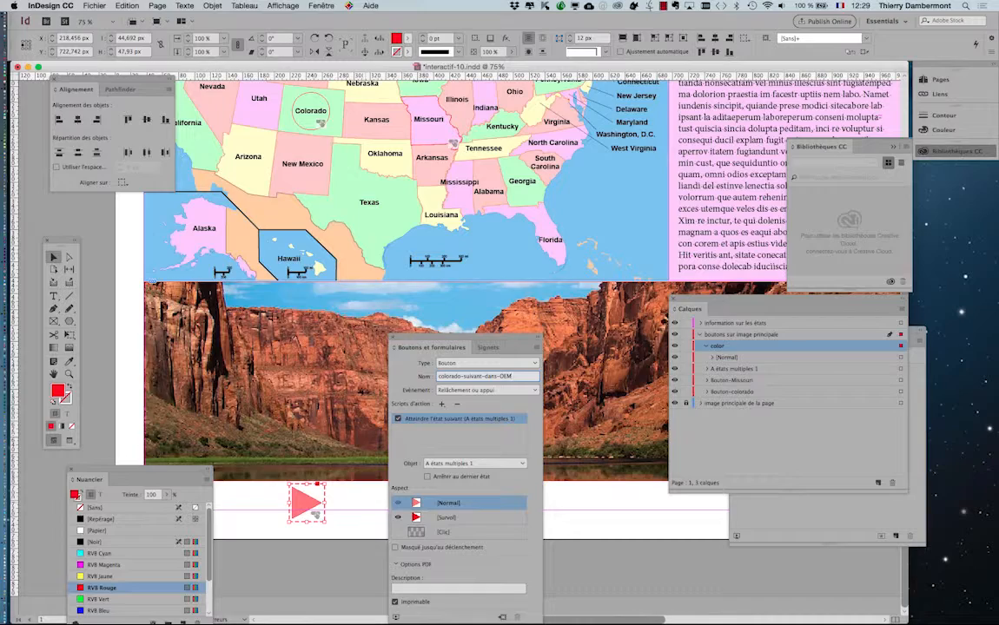
left_click(93, 5)
left_click(130, 82)
- Clear the floating panels off the photo and open the EPUB interactivity preview, enlarged enough to show the whole page
left_click_drag(500, 339, 448, 510)
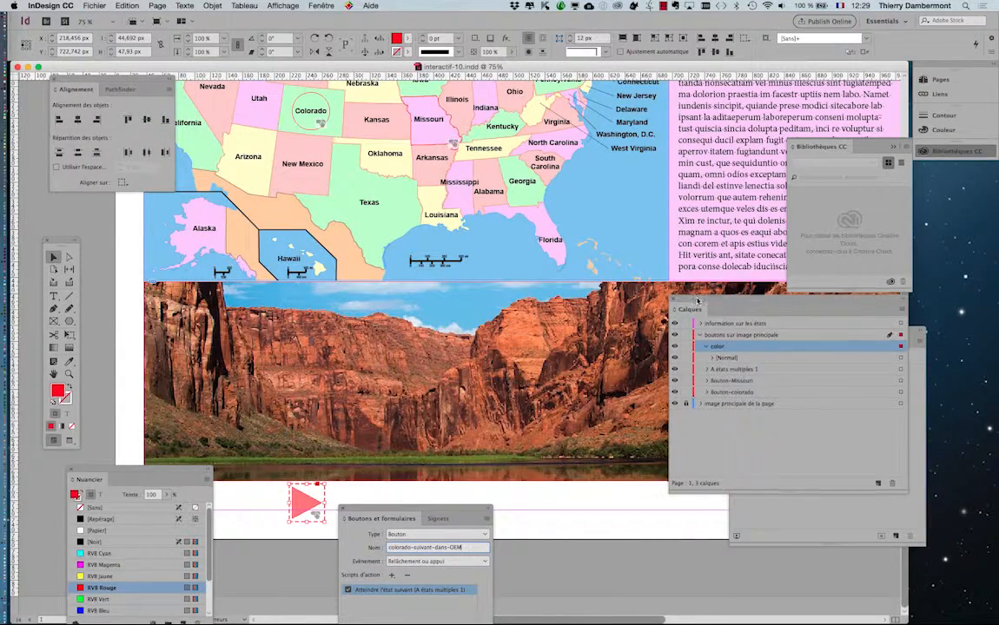
left_click_drag(697, 301, 709, 515)
left_click_drag(744, 336, 882, 372)
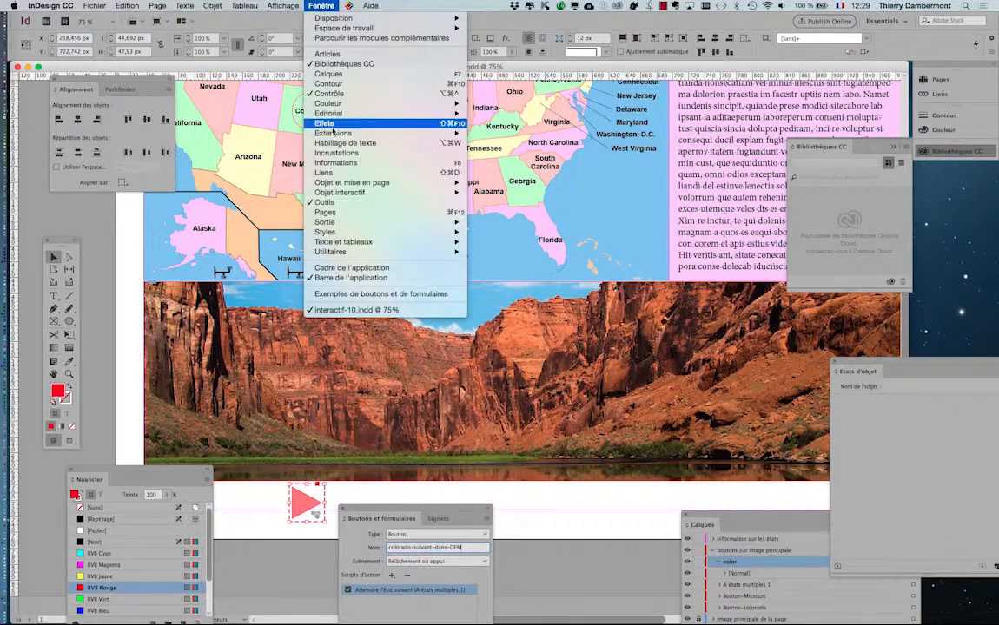
mouse_move(343, 193)
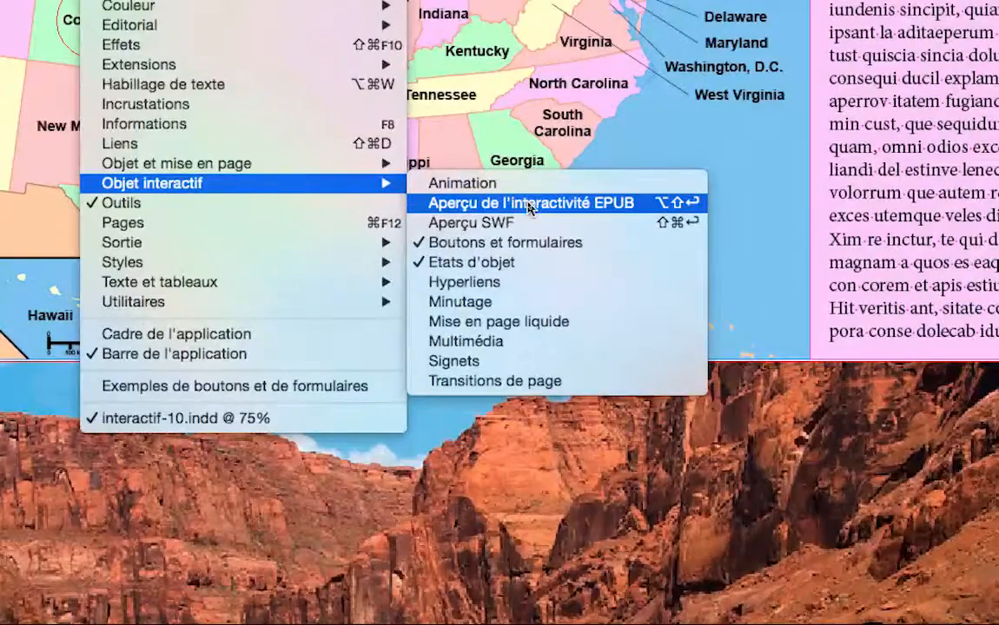
left_click(528, 203)
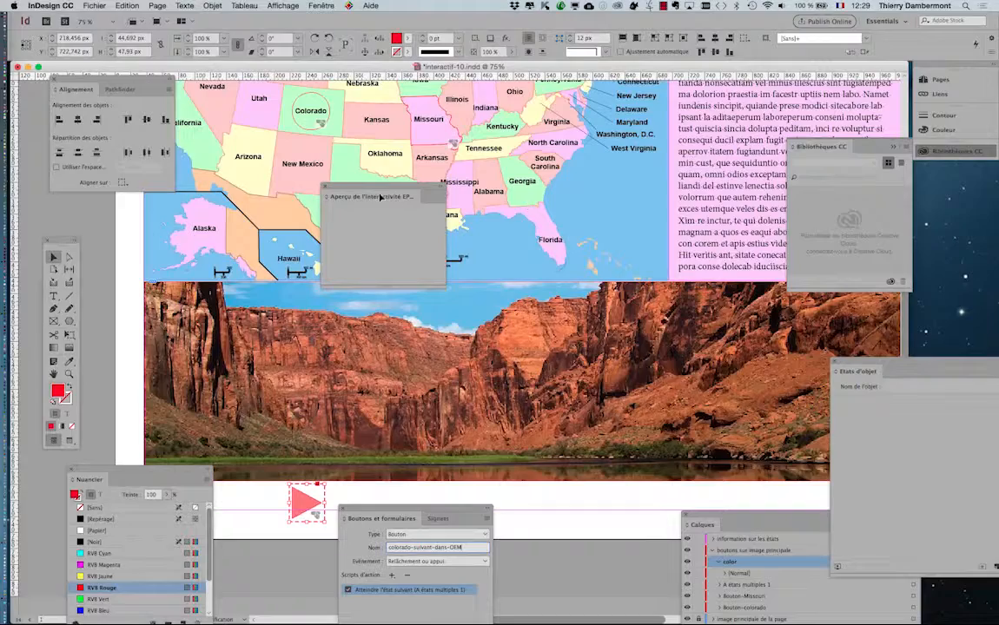
left_click_drag(380, 197, 273, 99)
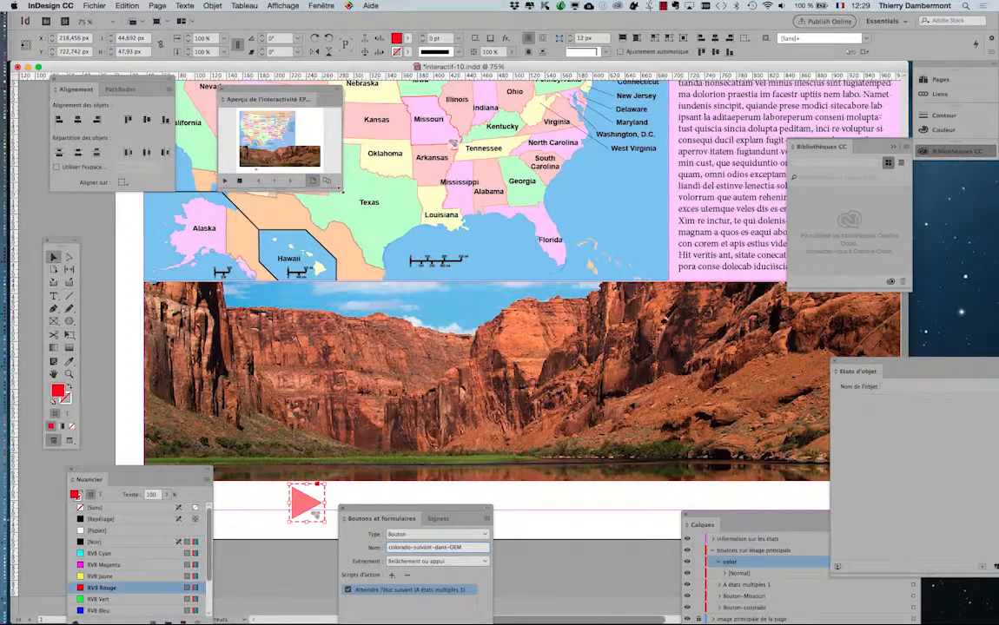
left_click_drag(340, 189, 859, 539)
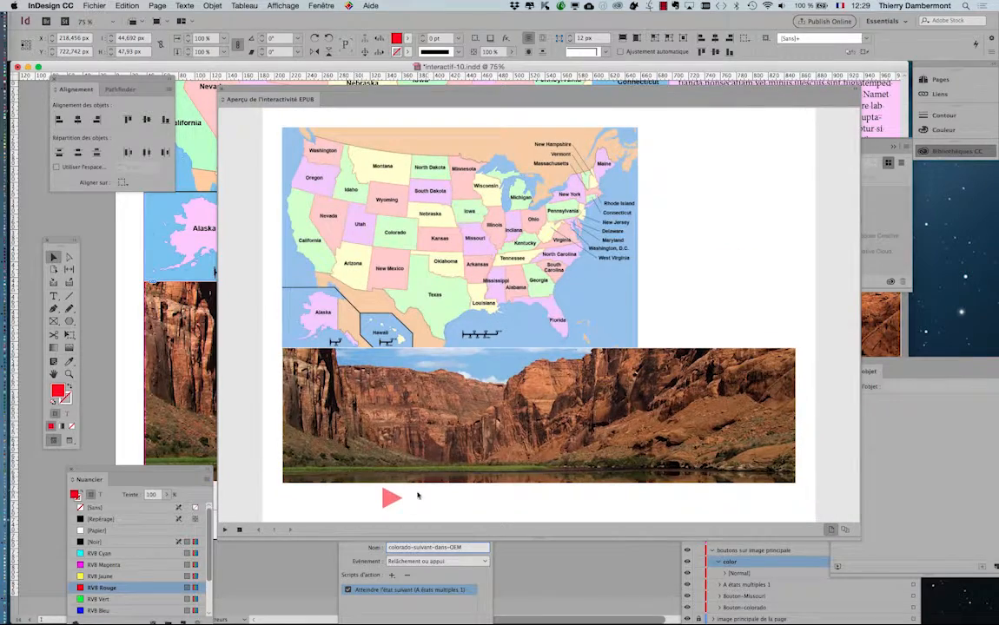
- Test the triangular button in the EPUB preview by cycling through the Colorado photos several times
left_click(387, 500)
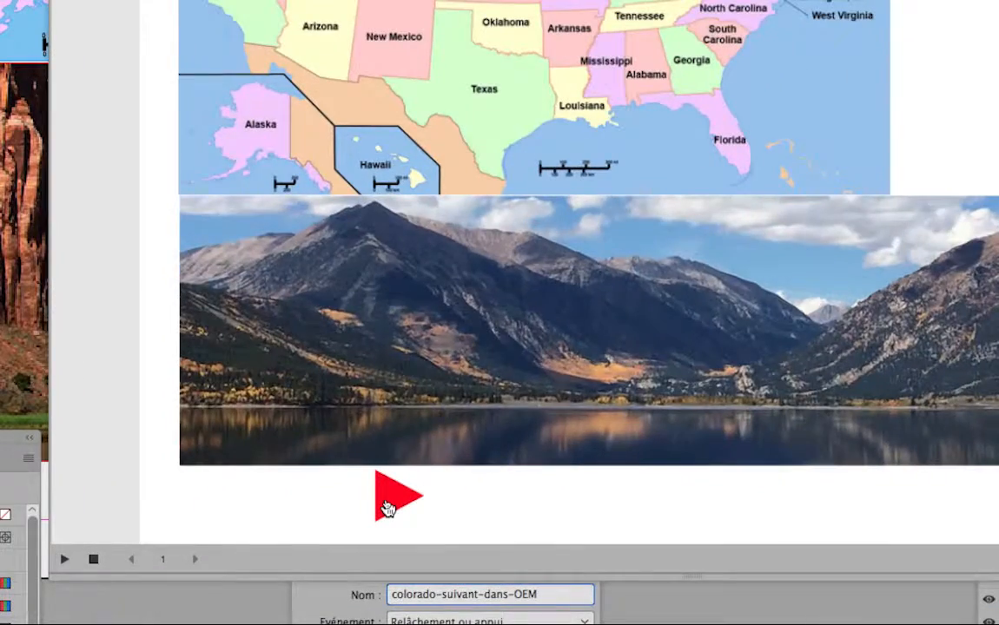
left_click(387, 503)
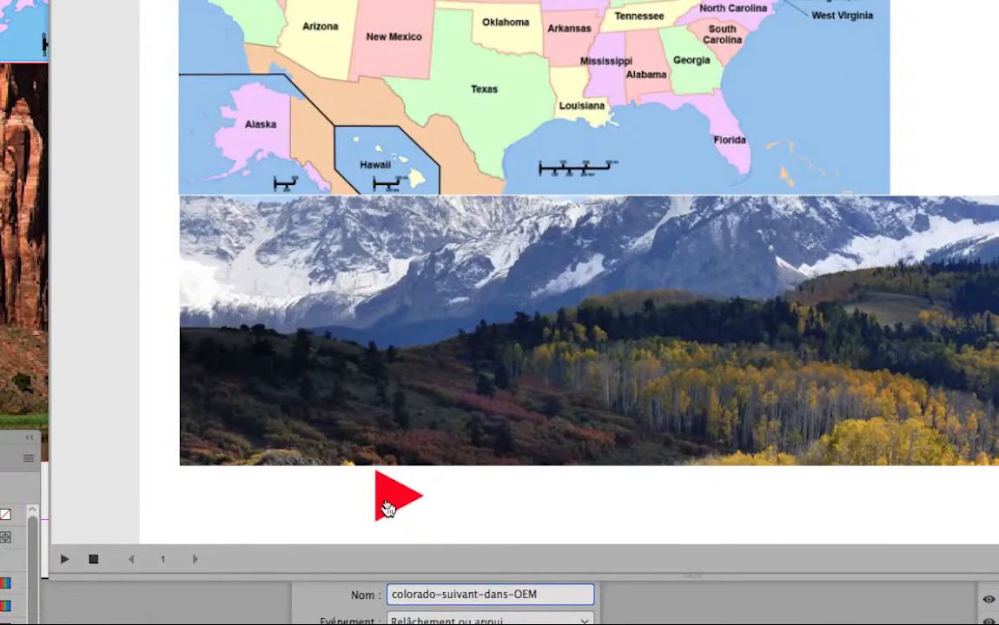
left_click(388, 505)
left_click(387, 505)
left_click(387, 505)
left_click(388, 506)
left_click(388, 505)
left_click(387, 505)
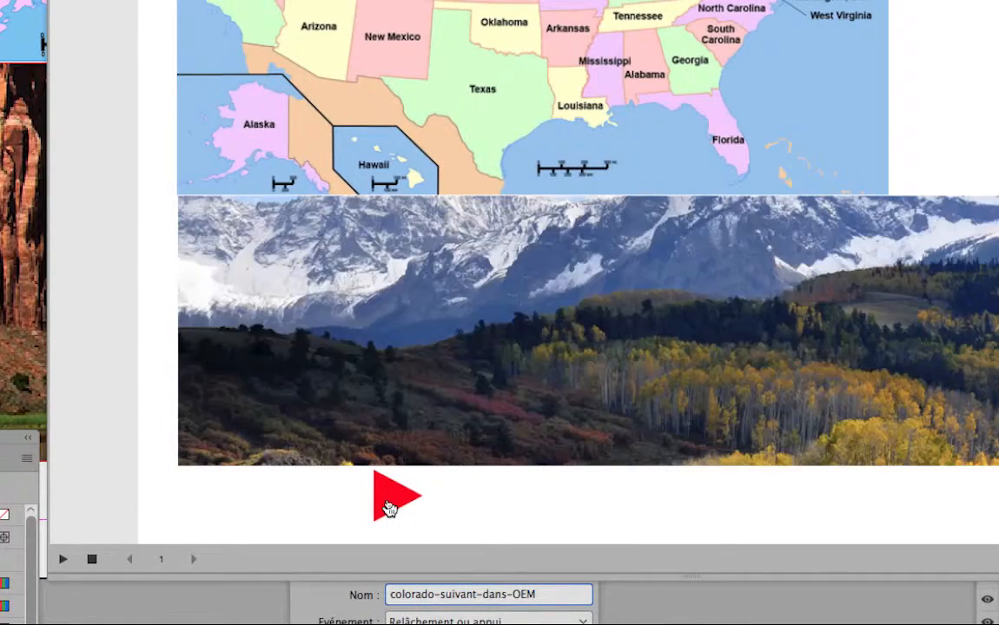
left_click(388, 505)
left_click(387, 505)
left_click(388, 505)
left_click(388, 506)
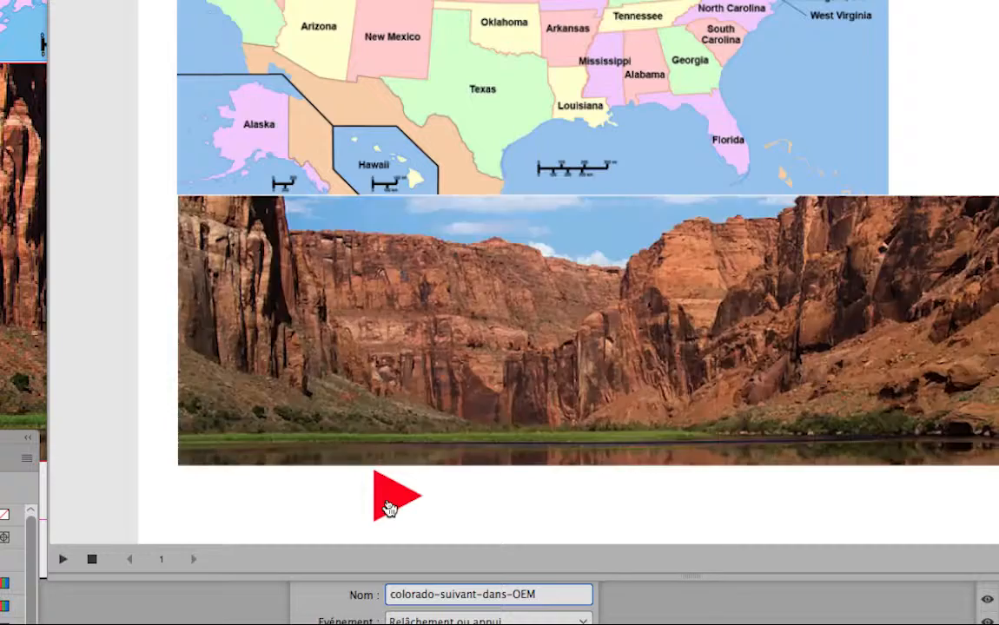
left_click(387, 505)
left_click(387, 505)
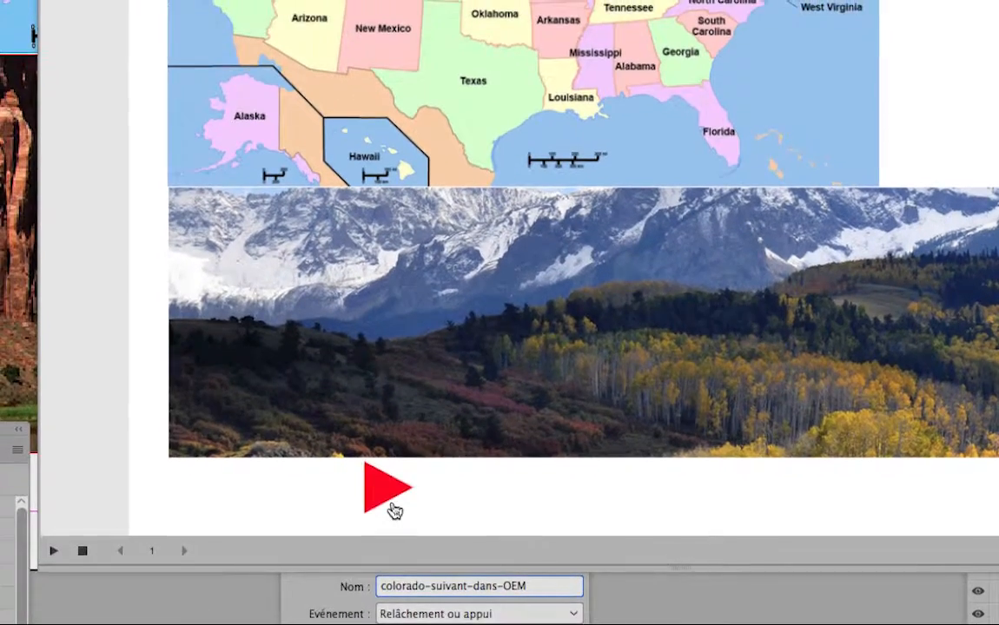
left_click(393, 509)
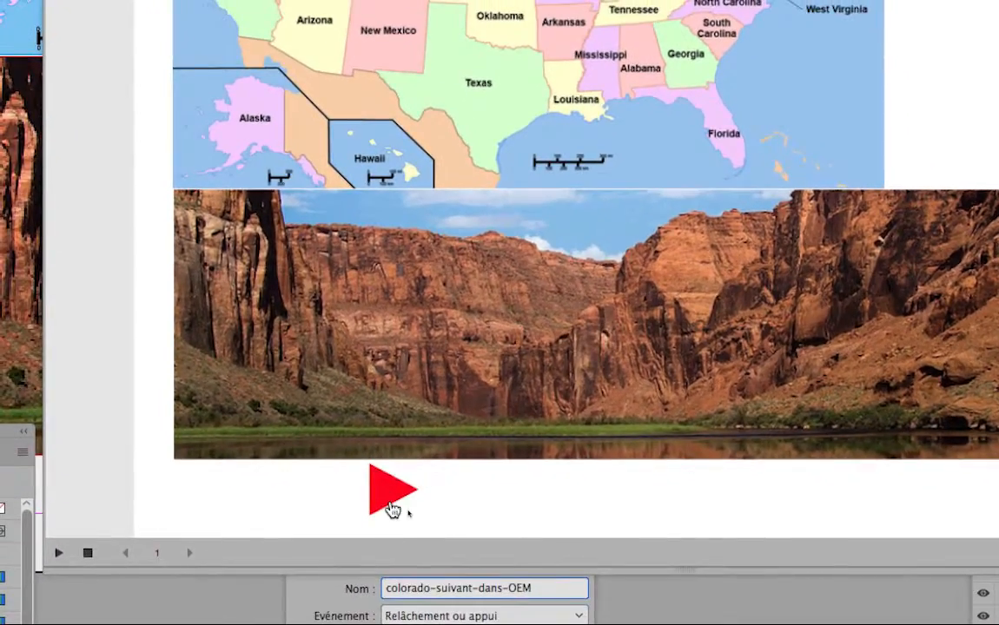
left_click(387, 503)
left_click(393, 508)
left_click(393, 511)
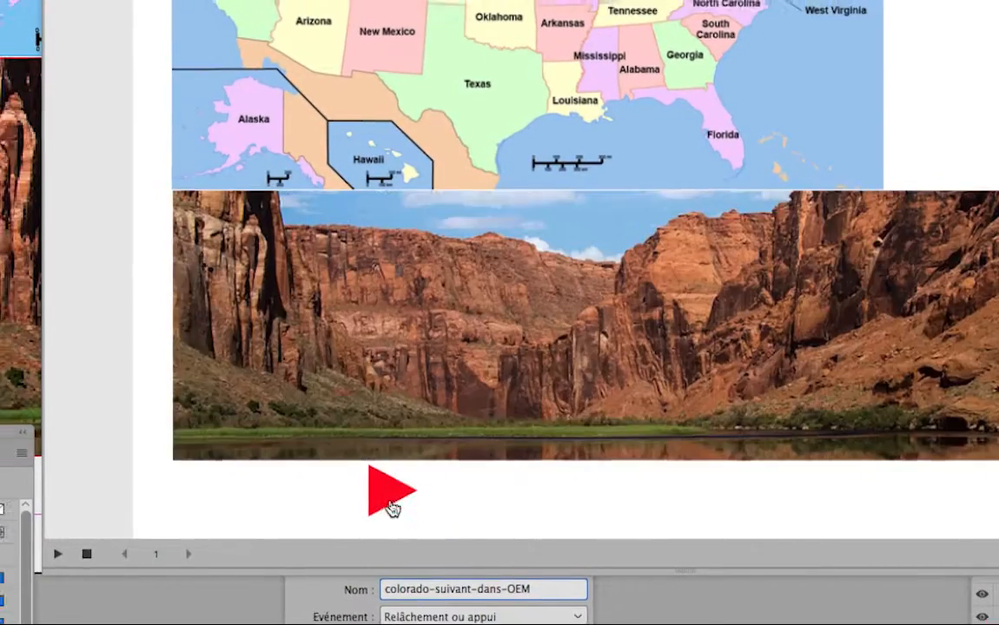
- Advance through more of the Colorado slideshow with the triangular button in the EPUB preview
left_click(370, 494)
left_click(370, 494)
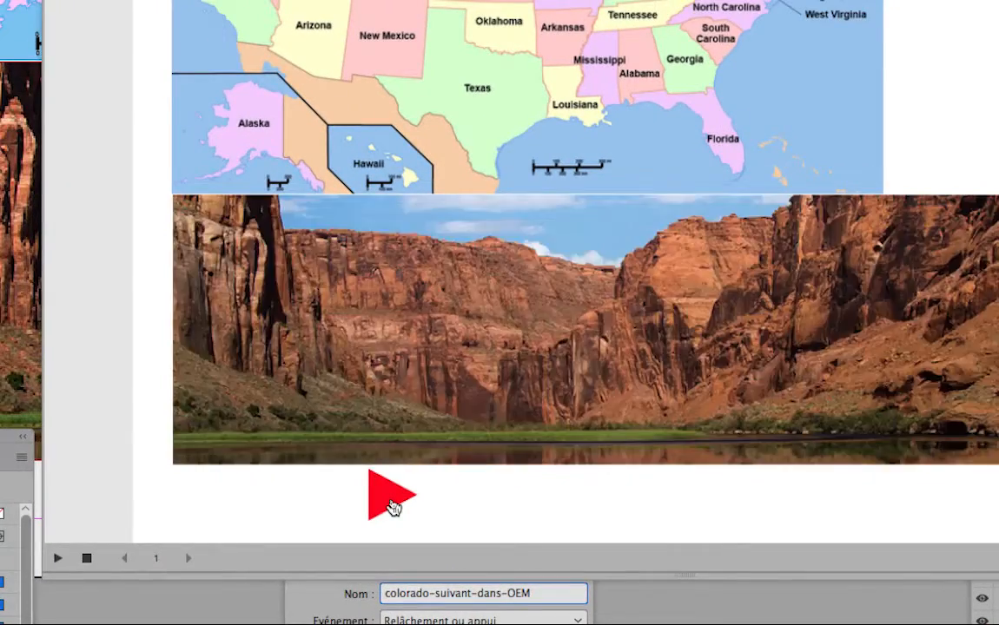
left_click(370, 494)
left_click(393, 507)
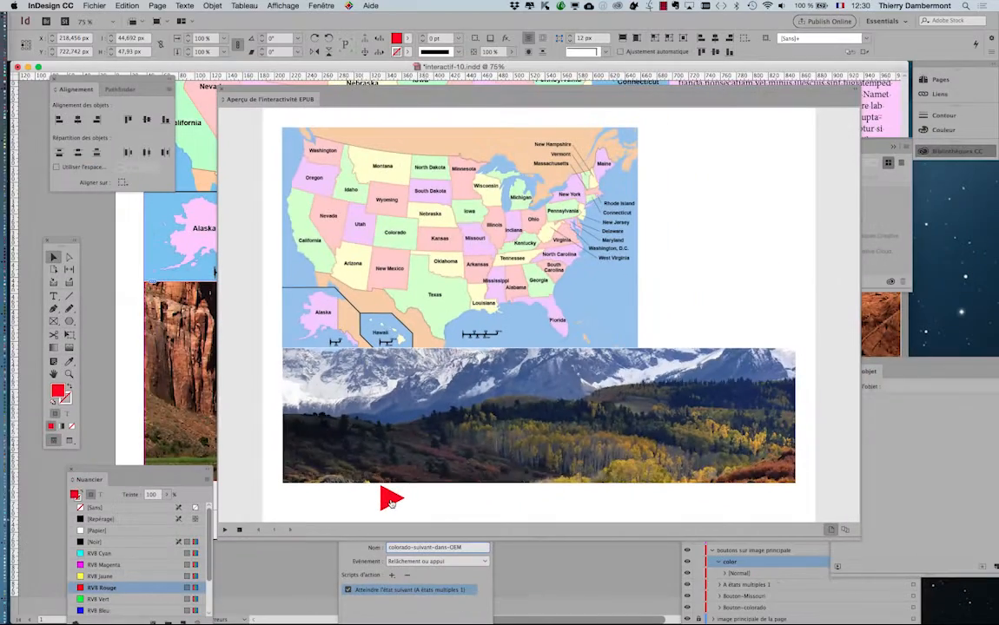
left_click(392, 506)
left_click(391, 502)
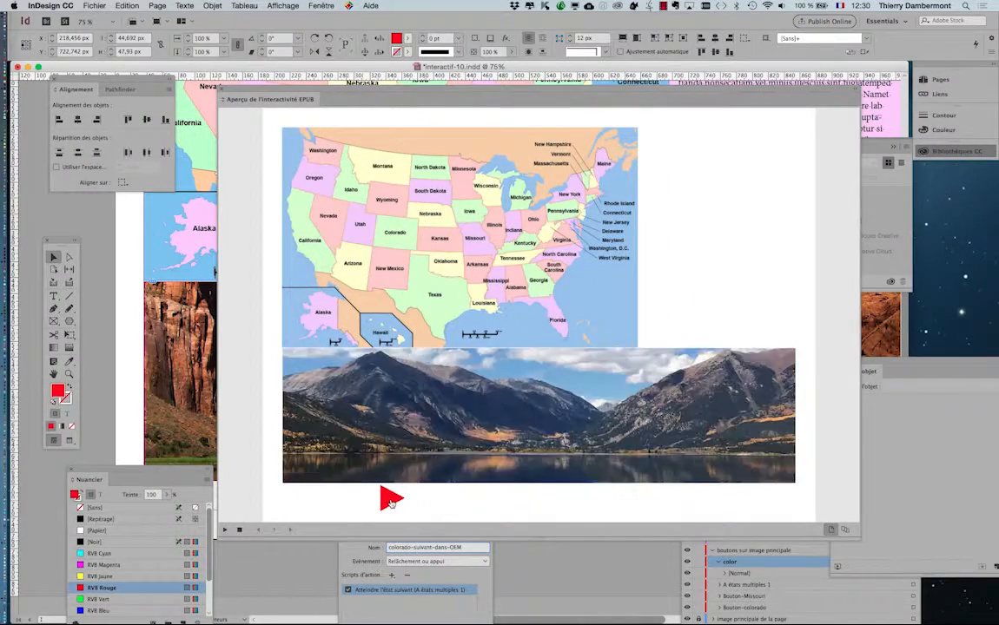
left_click(391, 502)
left_click(391, 503)
left_click(391, 502)
- Display the Colorado text from the map, cycle the photos again with the triangular button, and close the EPUB preview
left_click(396, 236)
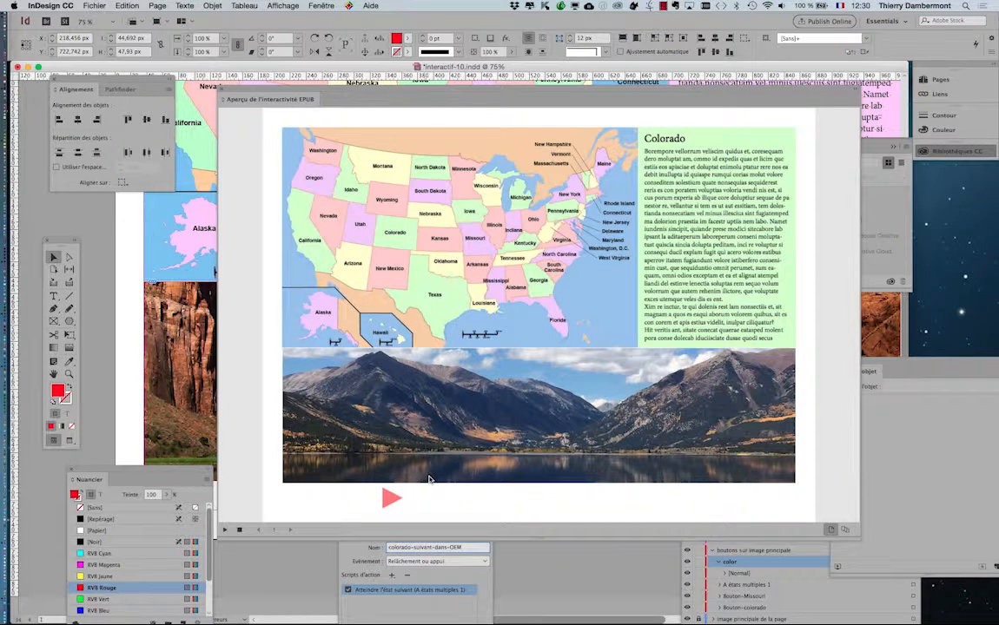
left_click(391, 498)
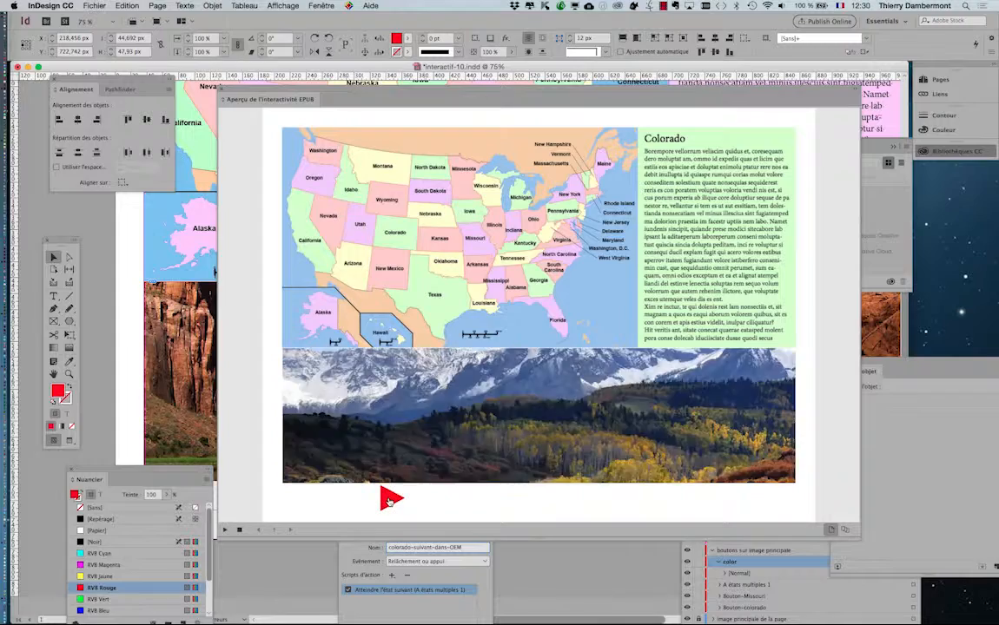
left_click(390, 500)
left_click(389, 501)
left_click(389, 501)
left_click(389, 501)
left_click(389, 501)
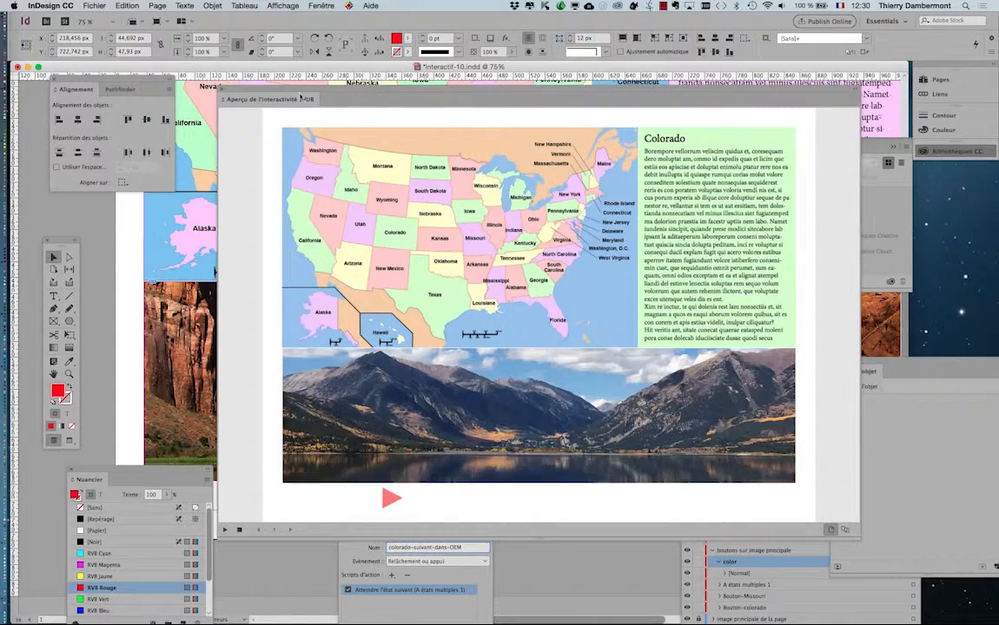
left_click(222, 90)
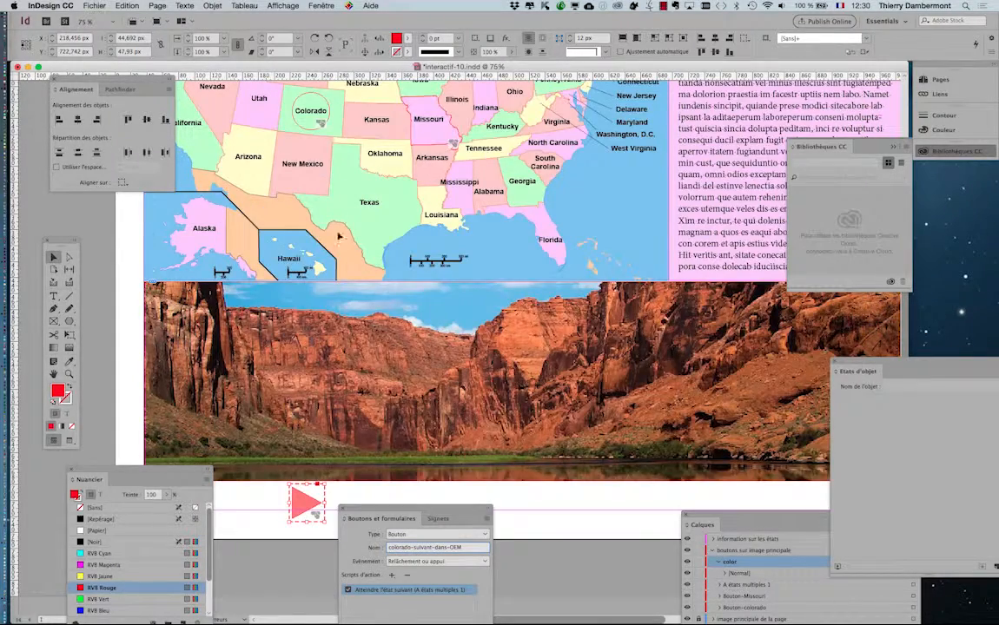
- Export the document in Adobe PDF (interactif) format as interactif-10.pdf in the JOUR 6 IVE folder, keeping the displayed PDF options
left_click(108, 271)
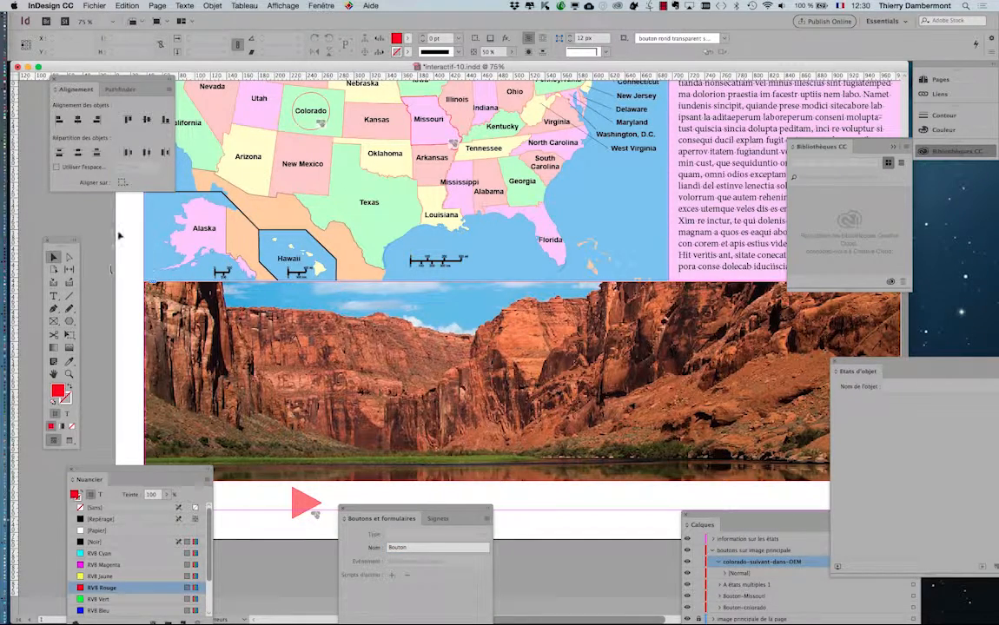
left_click(100, 6)
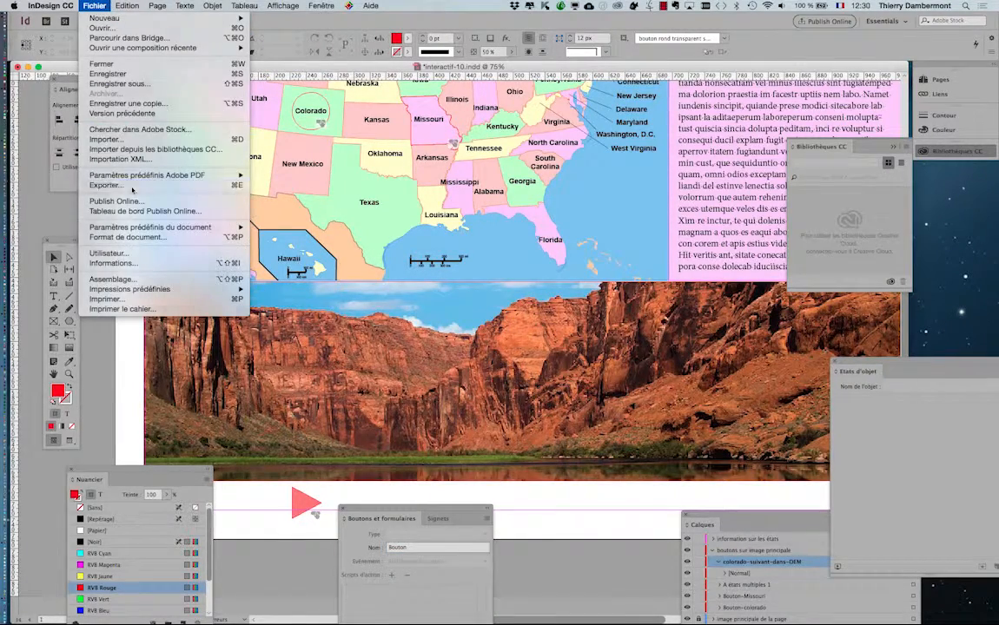
left_click(106, 185)
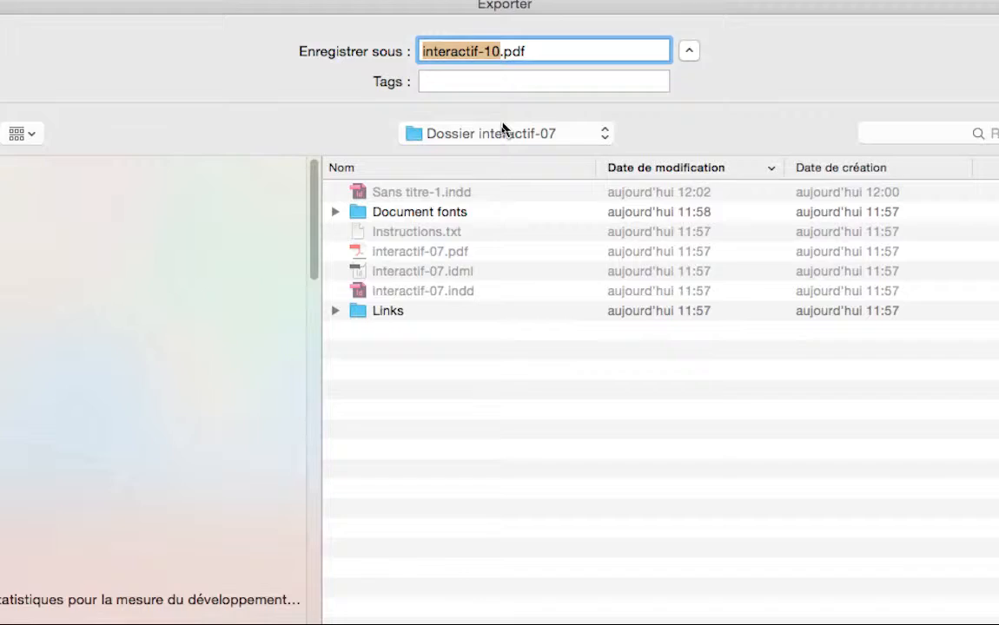
left_click(504, 174)
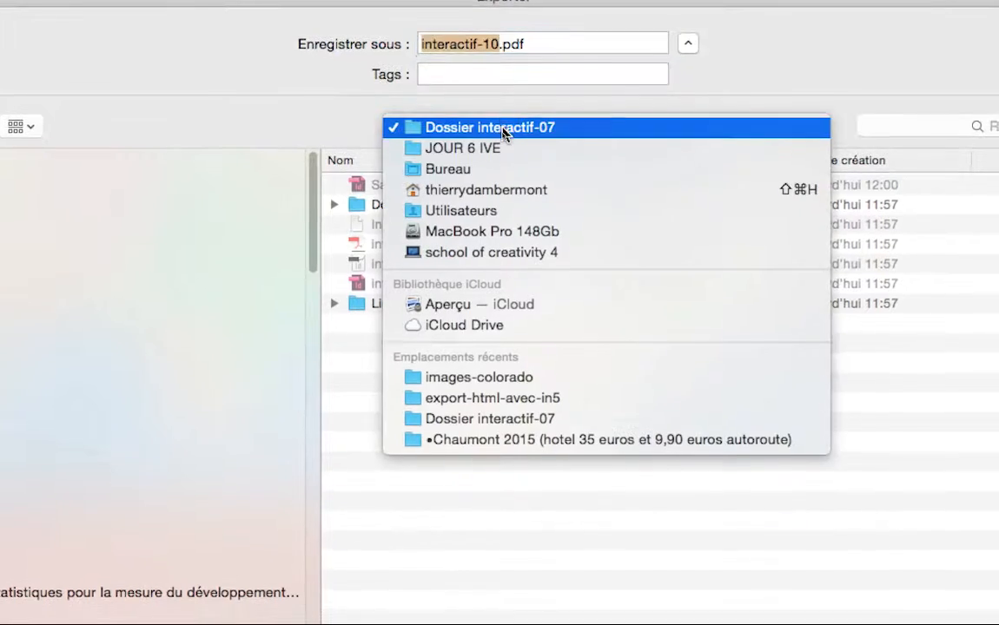
left_click(508, 141)
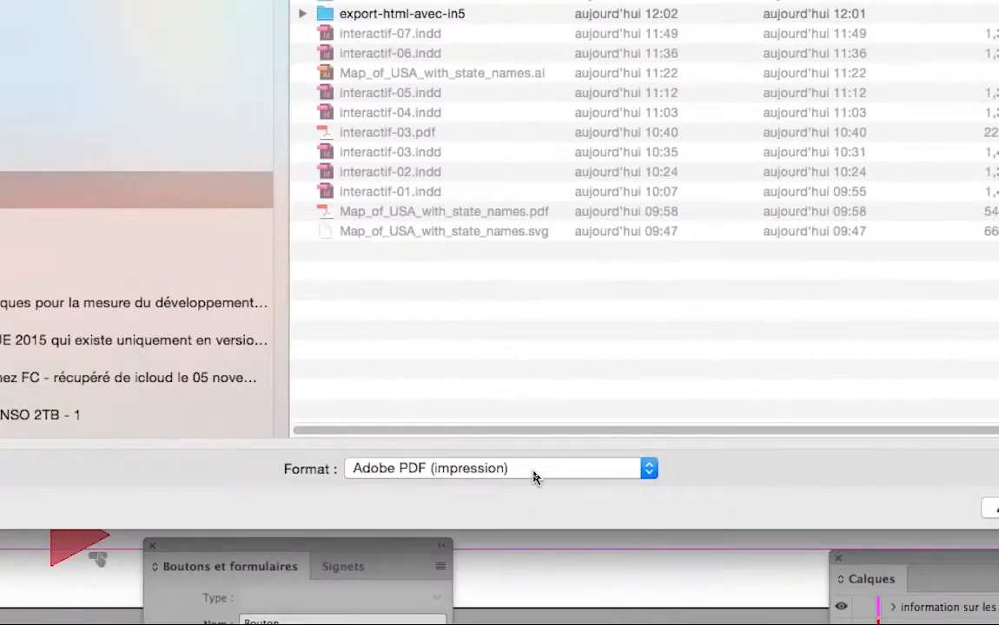
left_click(533, 473)
left_click(532, 479)
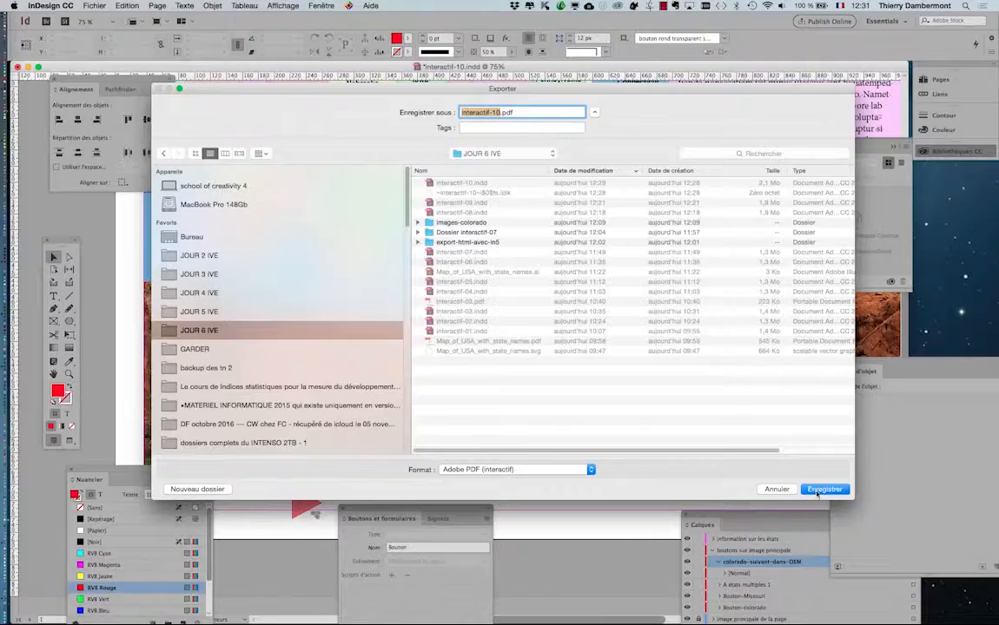
left_click(817, 491)
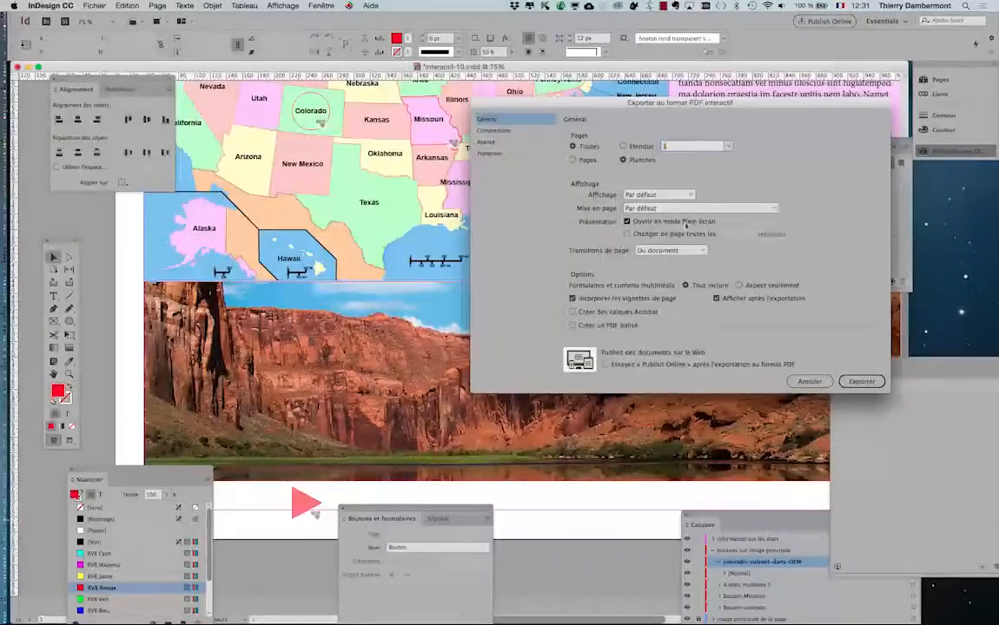
left_click(876, 382)
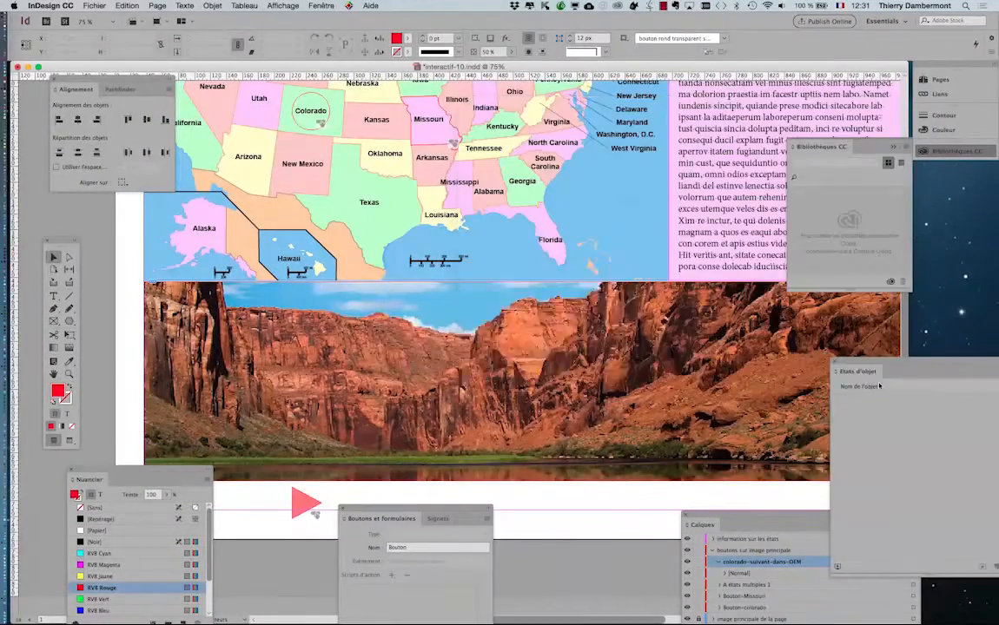
- Allow the exported PDF to open full screen in Acrobat Pro DC and test the Colorado and Missouri map buttons
left_click(591, 339)
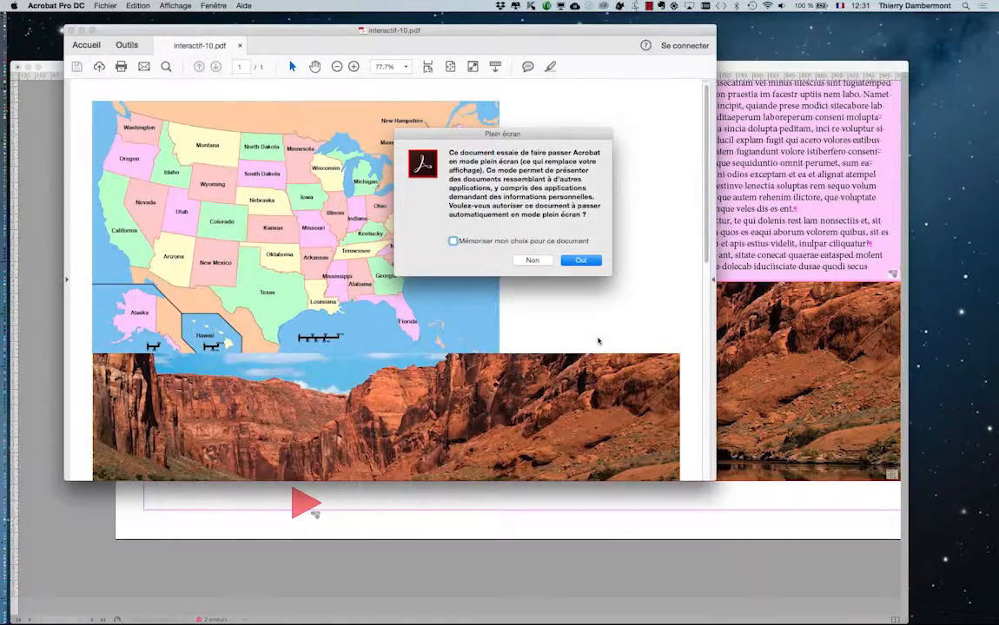
left_click(588, 264)
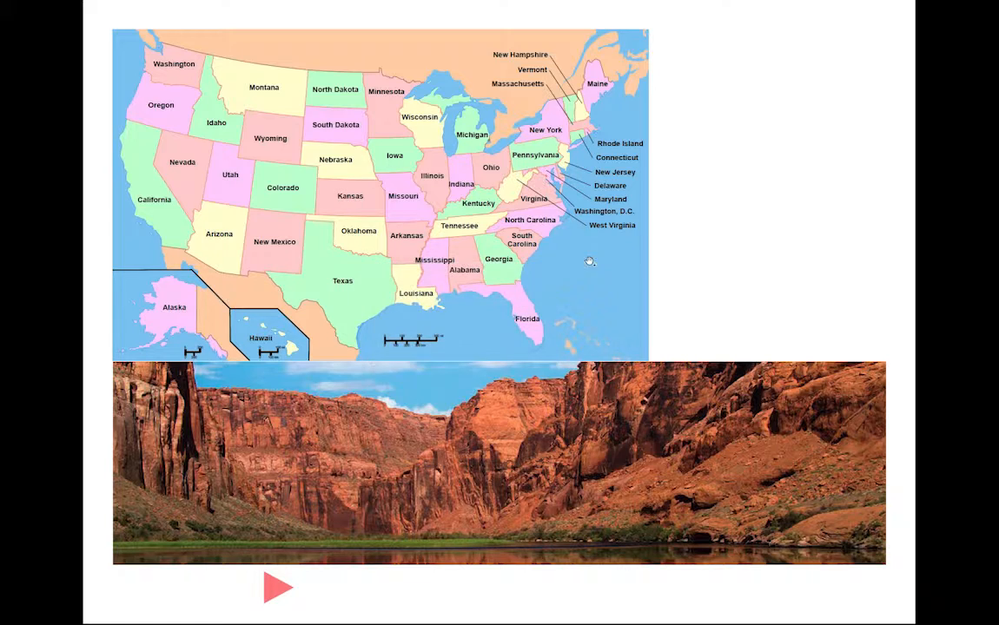
left_click(288, 189)
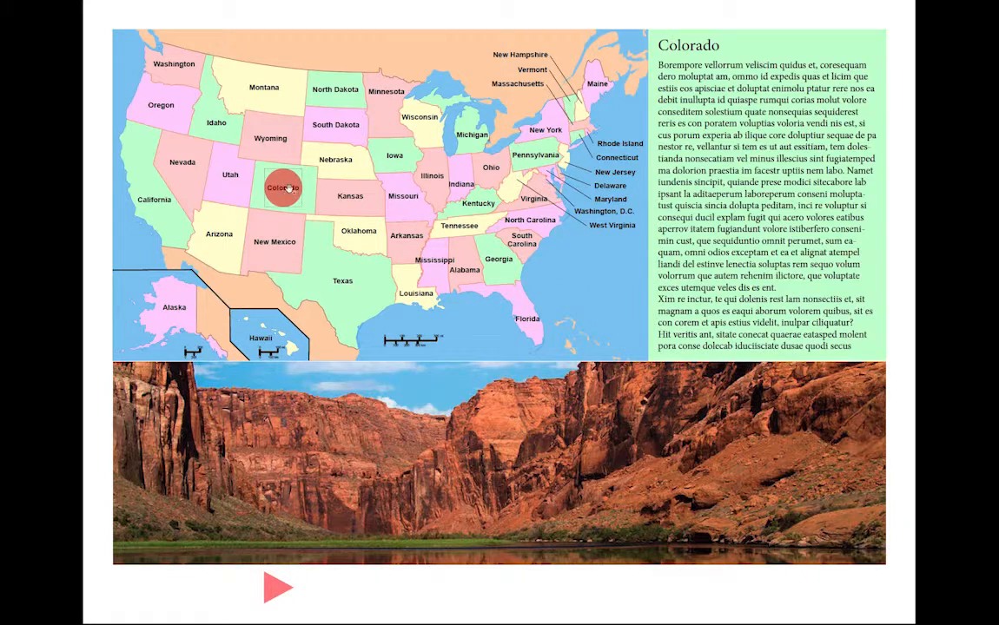
left_click(402, 195)
left_click(286, 191)
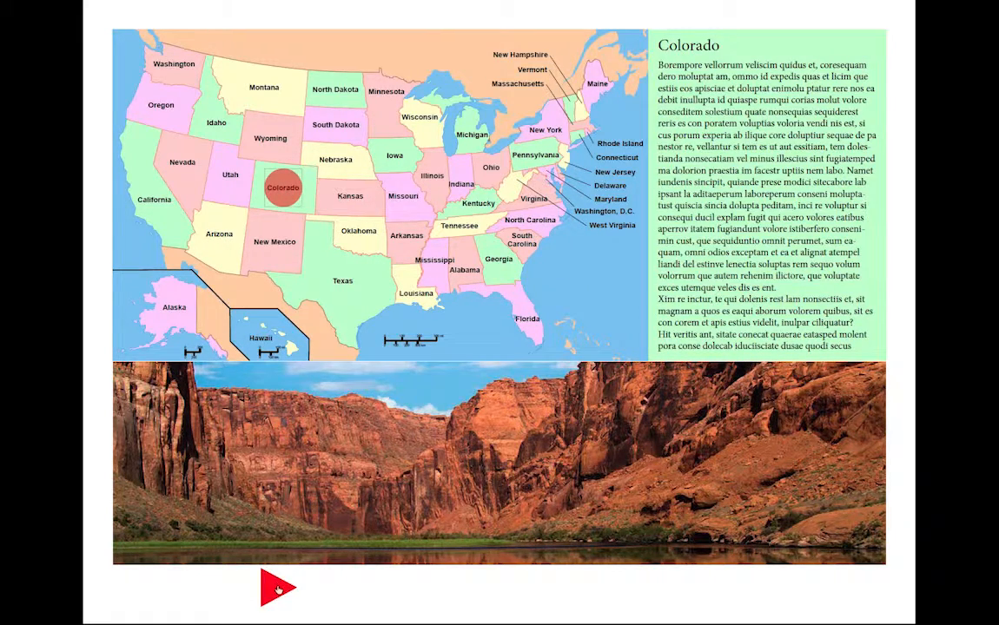